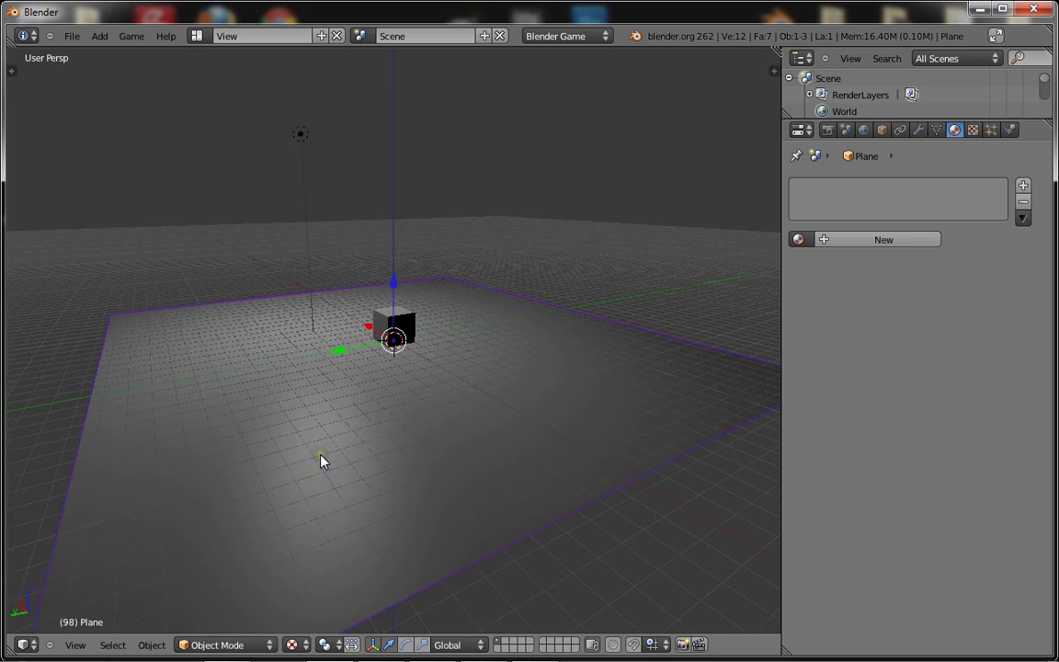
Step: Switch to Chrome, search the web for "yo frankie" and open the Yo Frankie website from the results
scroll(335, 454, down, 3)
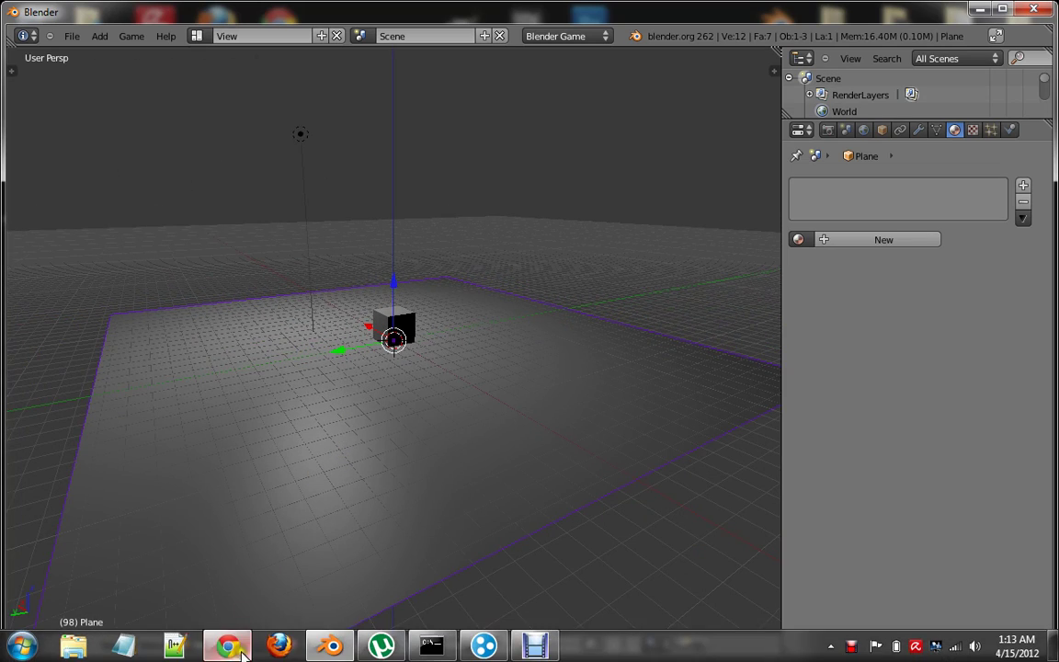
click(239, 649)
click(182, 13)
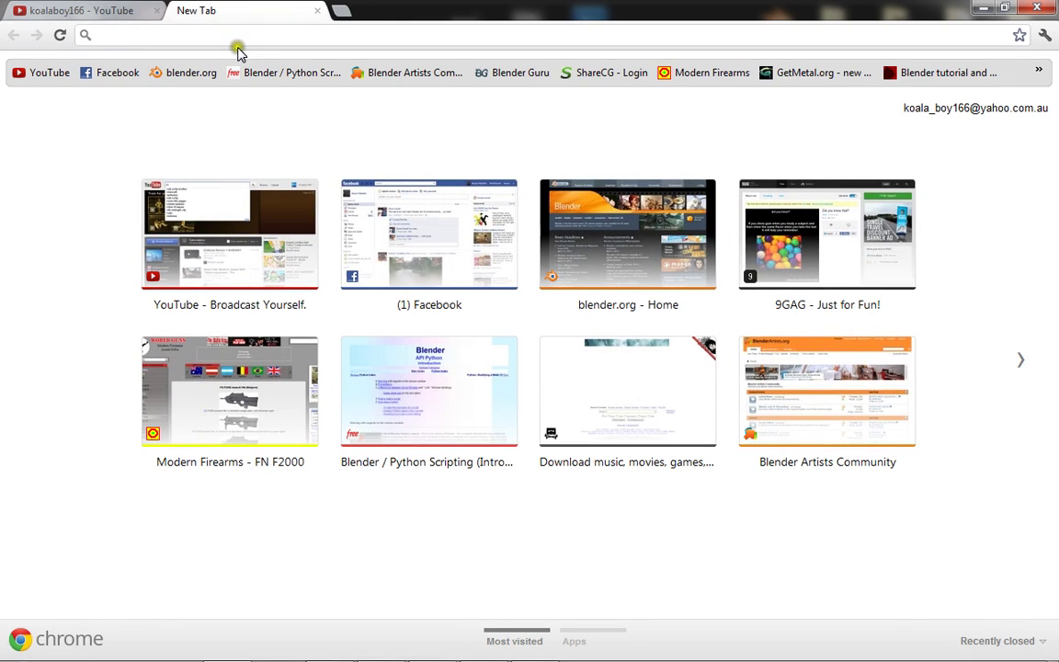
text(yo frankie)
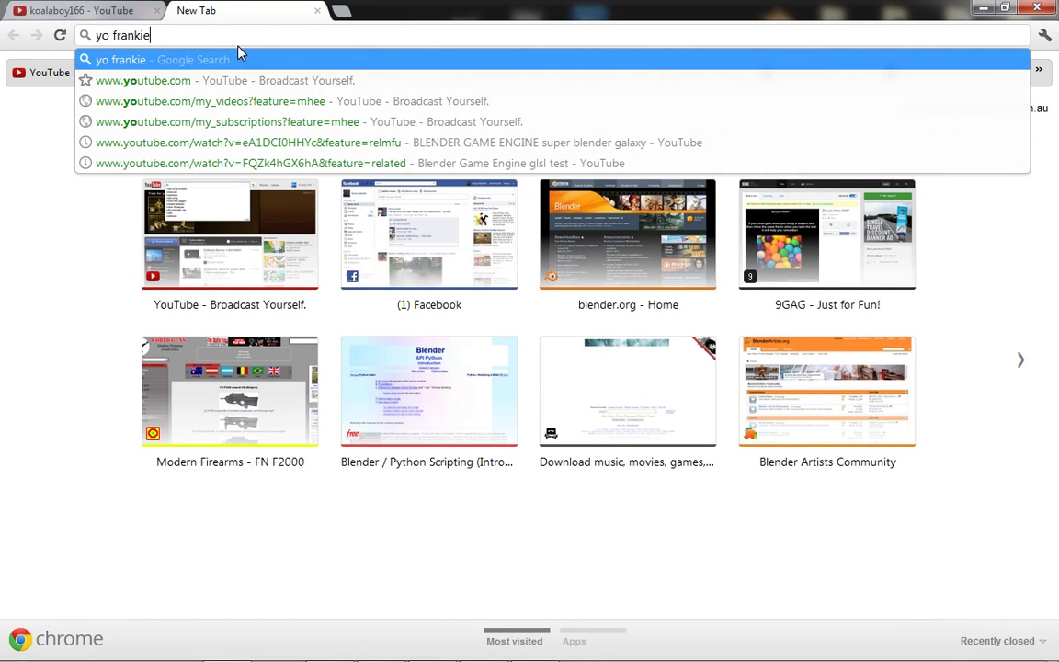
key(Return)
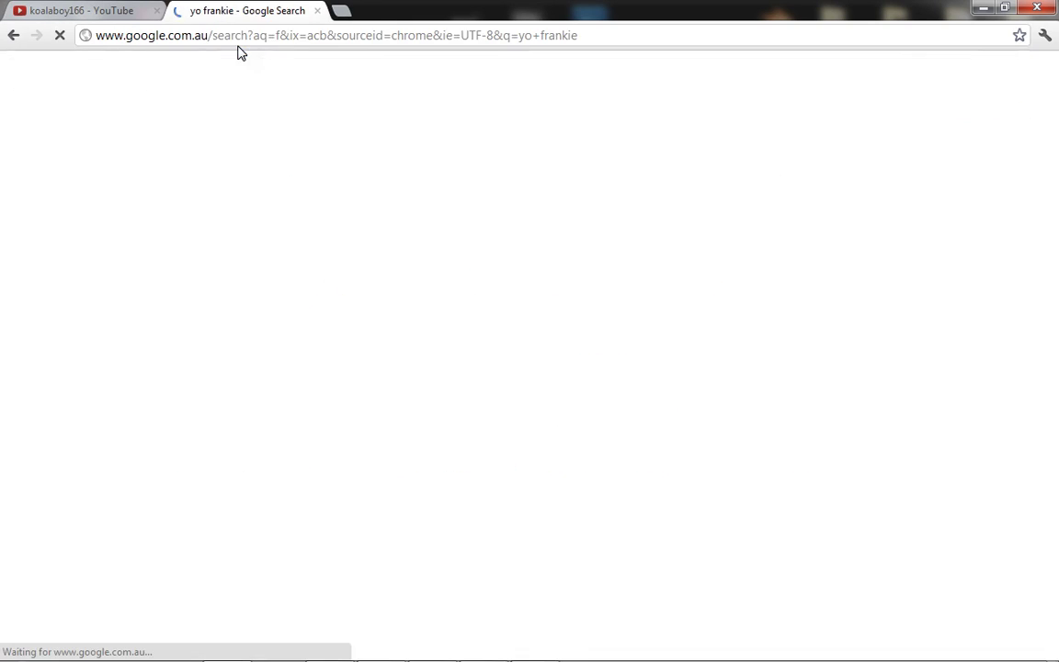
click(227, 211)
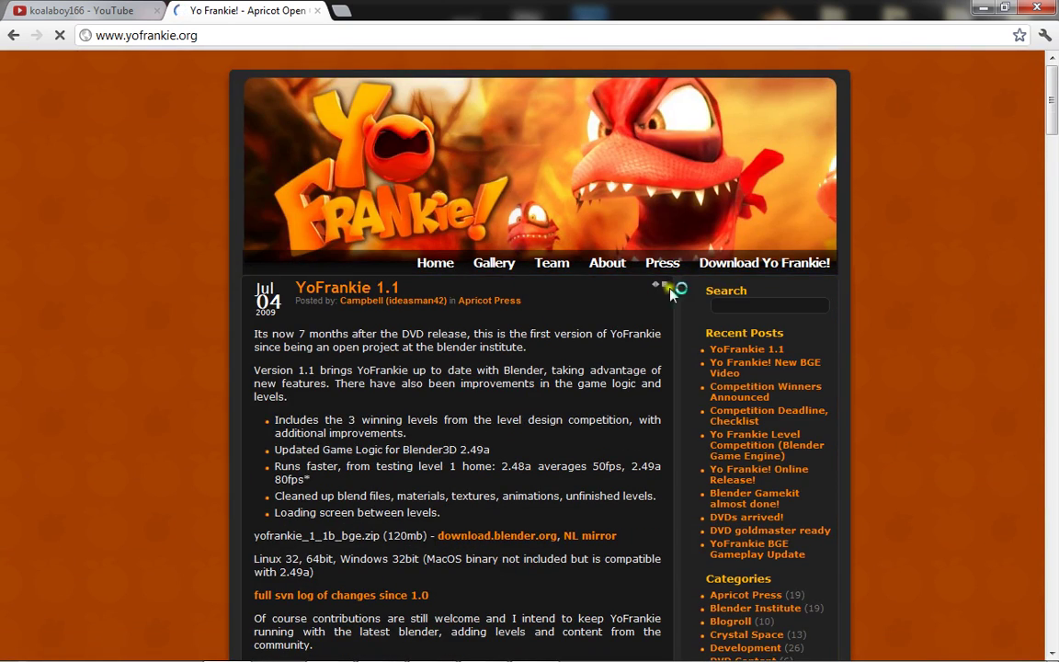
Step: Look through the Yo Frankie front page, close its browser tab and return to Blender
scroll(786, 312, down, 5)
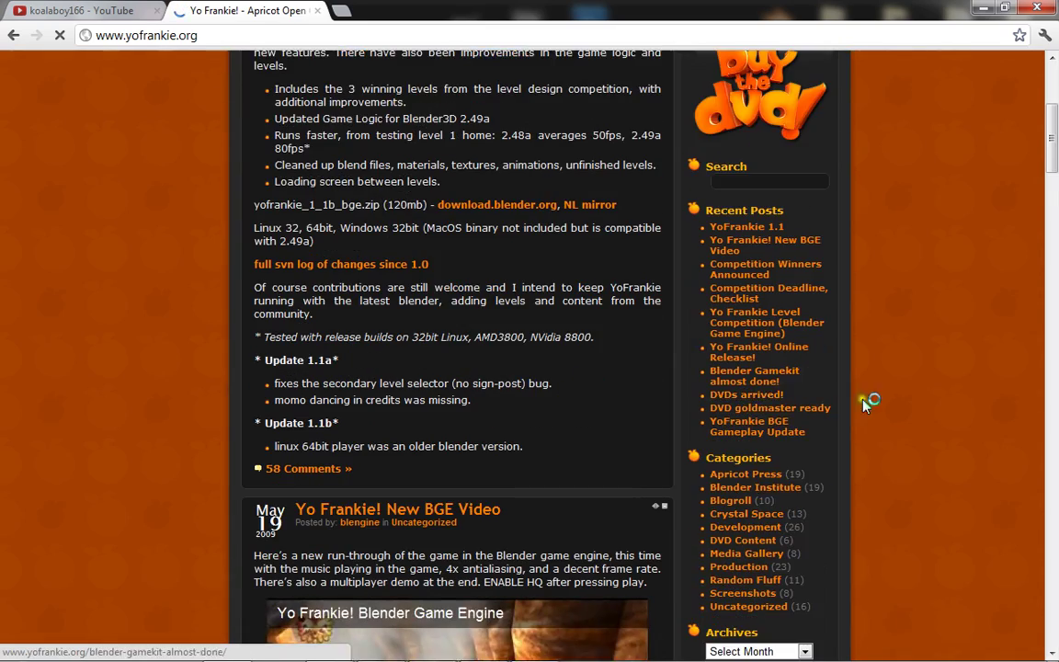
scroll(430, 456, down, 3)
scroll(631, 211, up, 8)
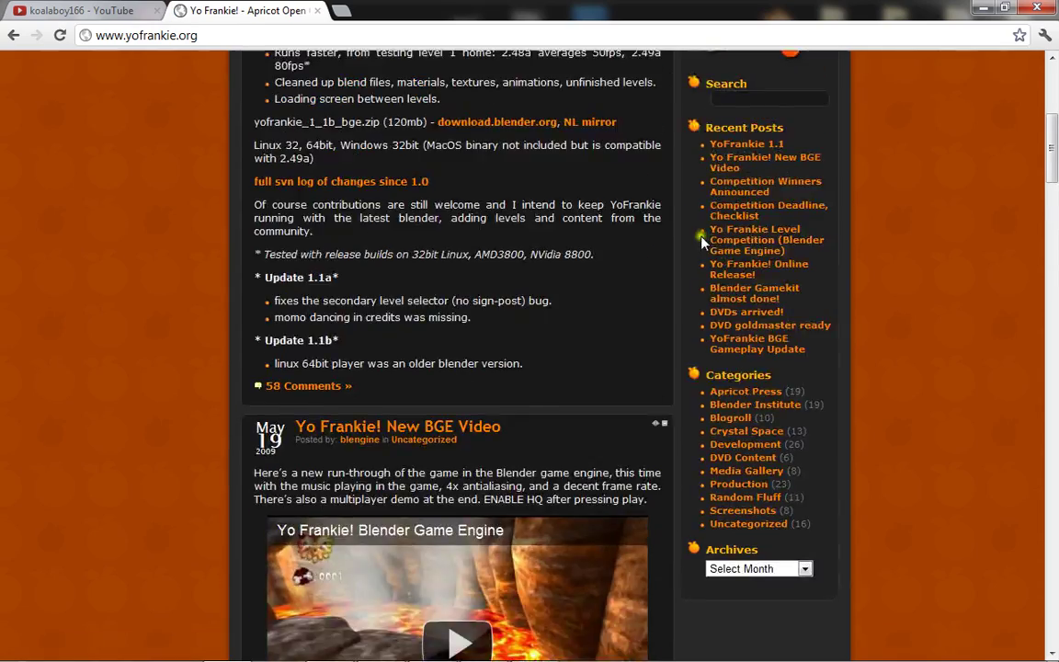
click(321, 11)
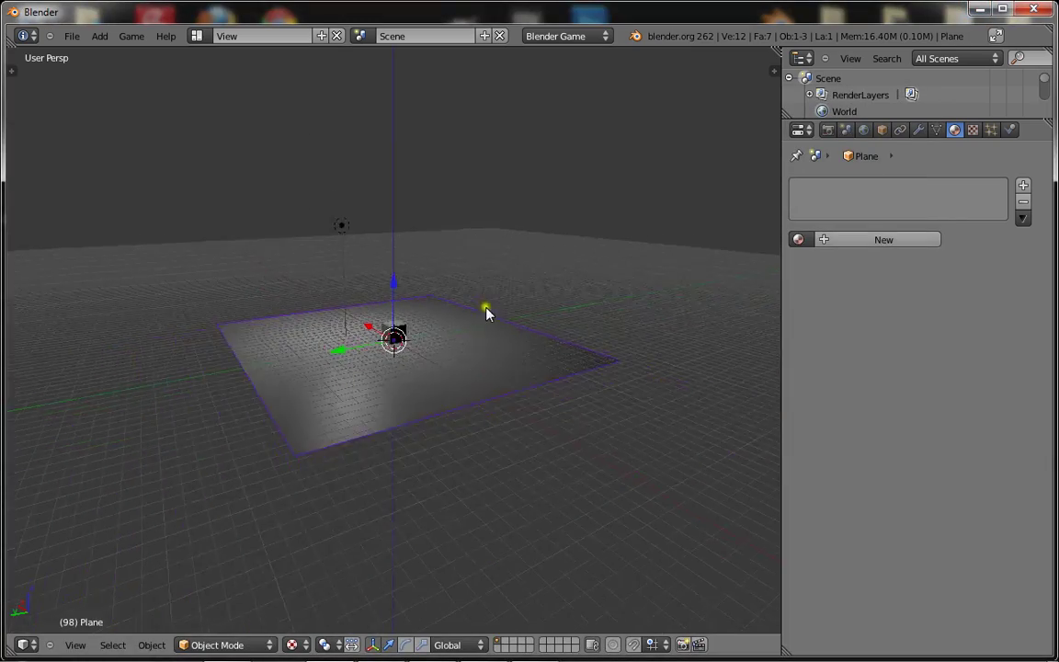
Step: Delete the ground plane, the cube and the lamp so the scene is empty
scroll(486, 308, up, 4)
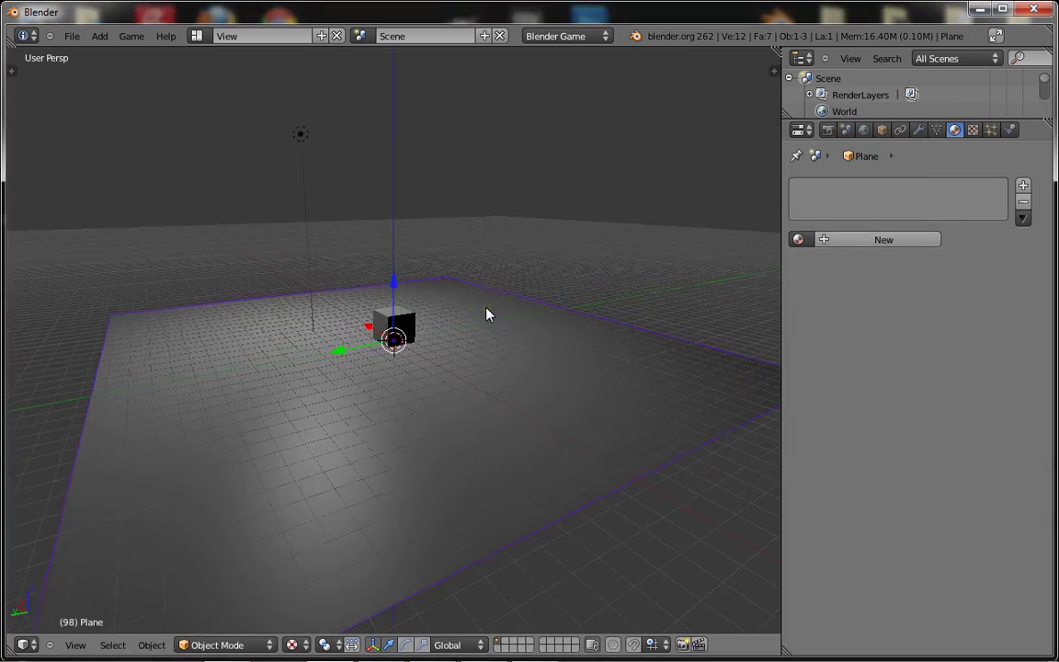
scroll(157, 312, down, 5)
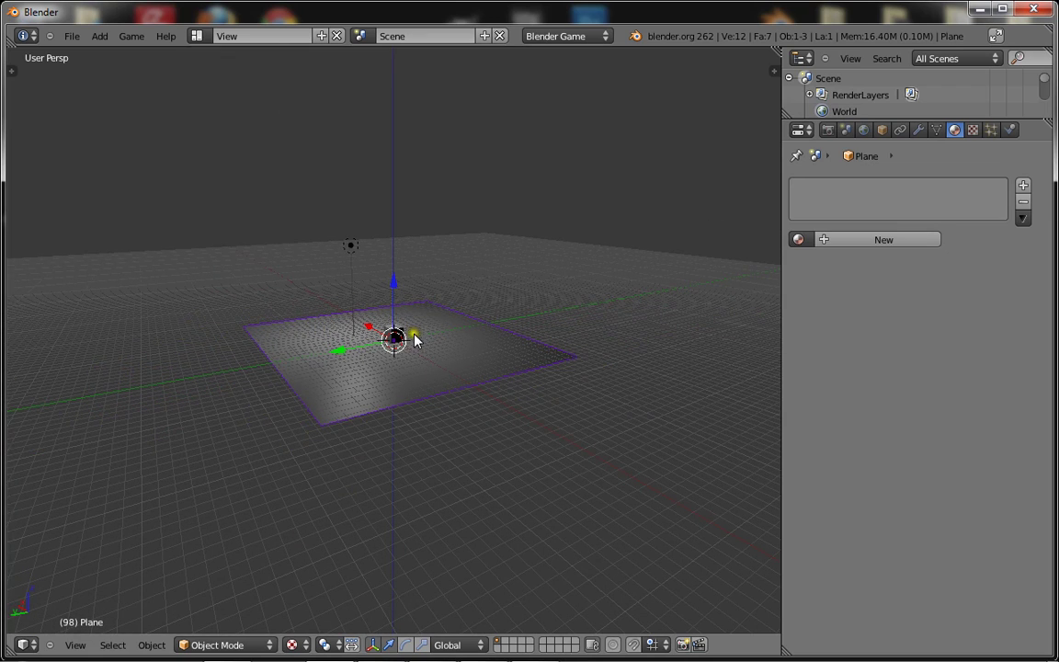
scroll(409, 390, up, 5)
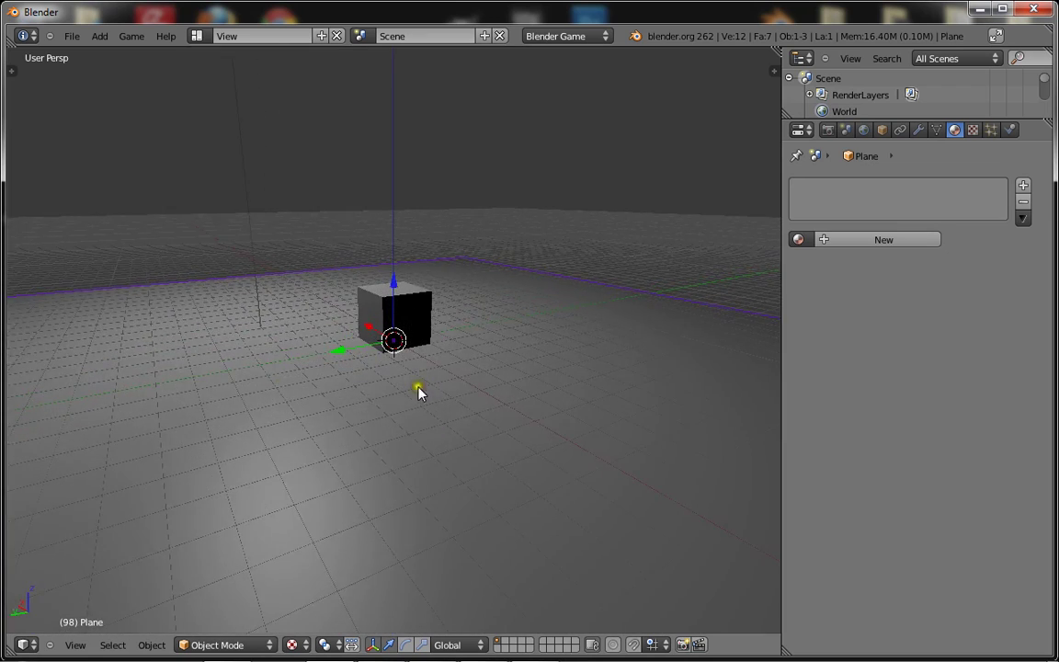
scroll(421, 385, down, 3)
key(x)
click(328, 356)
right_click(397, 329)
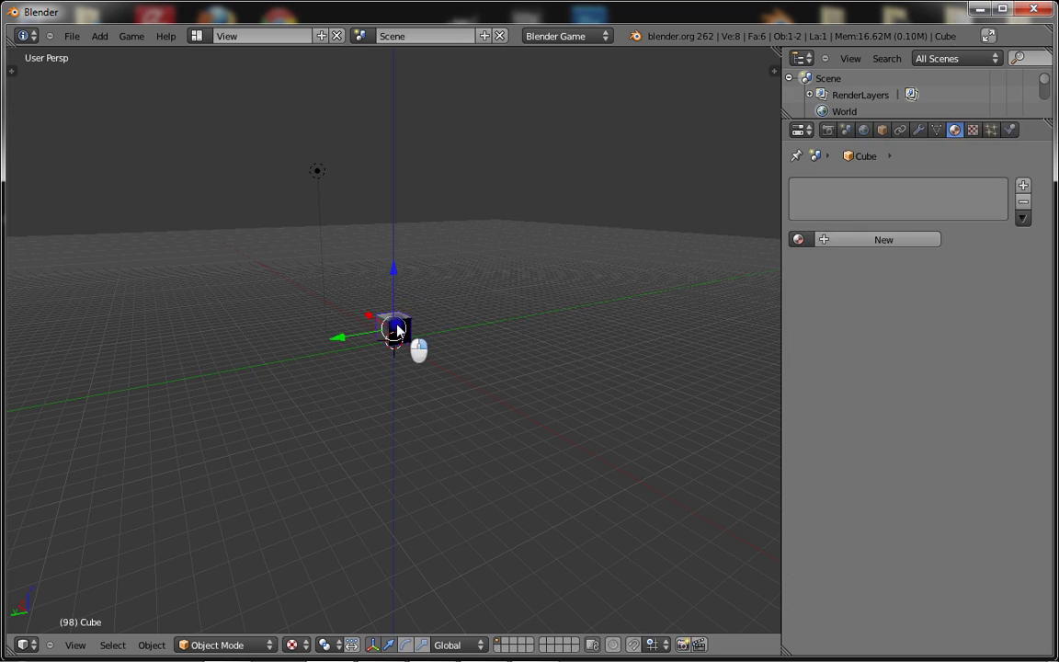
key(x)
click(362, 294)
right_click(327, 167)
key(x)
click(329, 168)
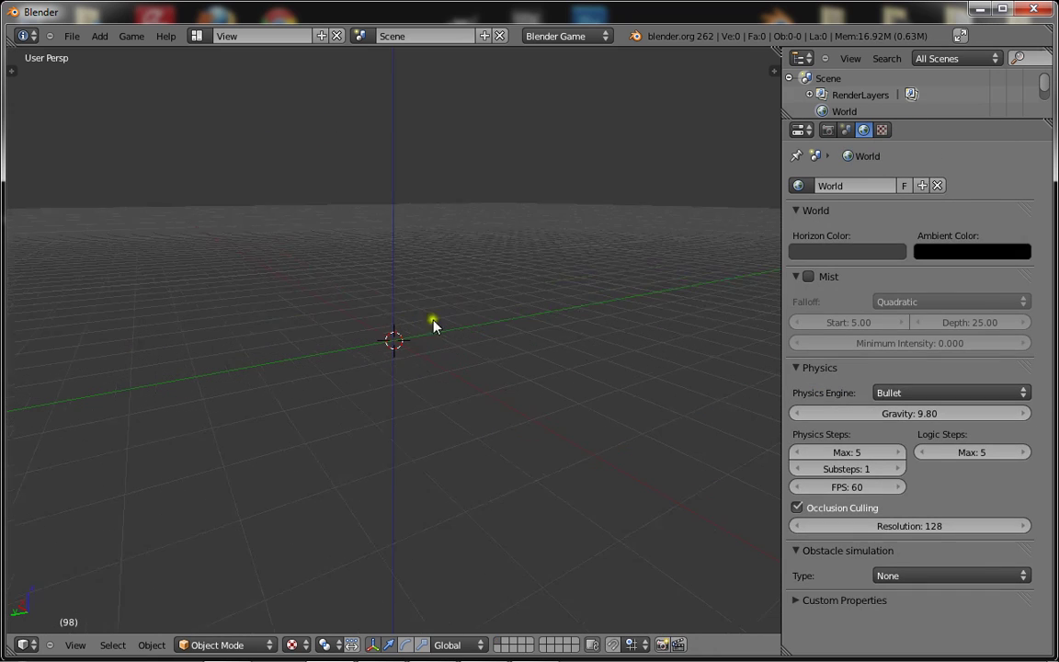
Step: Switch the 3D viewport from textured to solid shading
key(shift+a)
mouse_move(546, 335)
key(z)
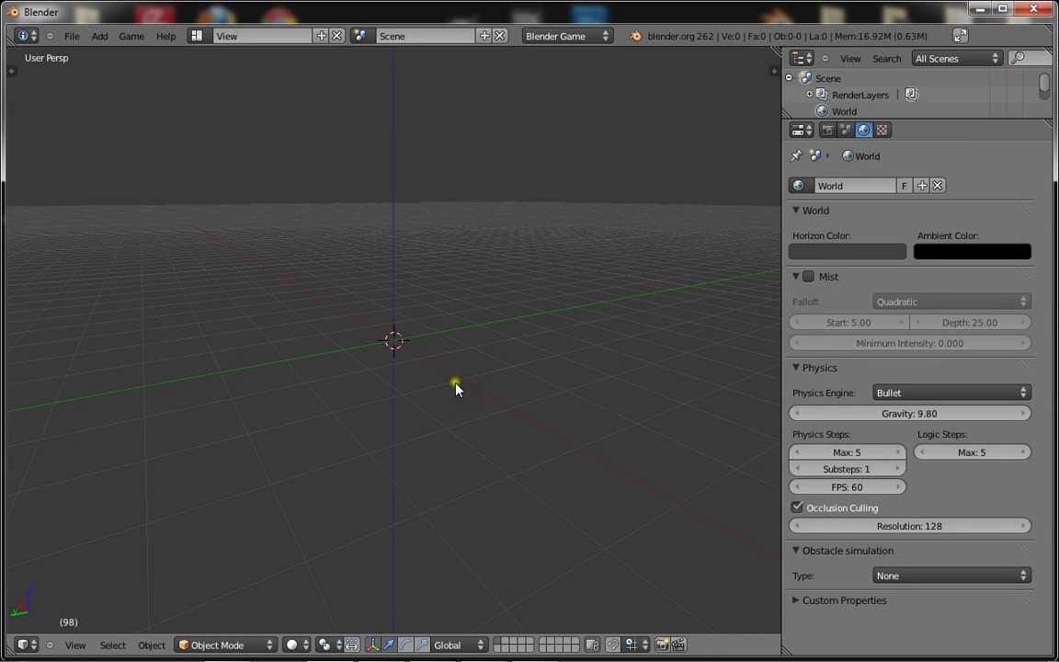
key(shift+a)
mouse_move(290, 639)
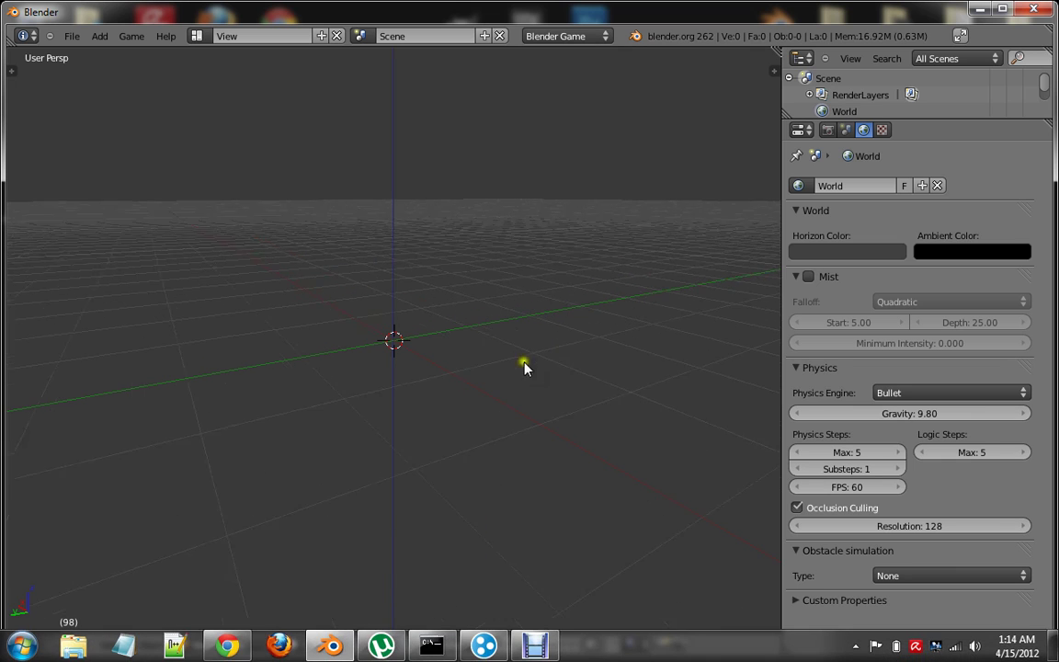
Step: Add a cube mesh at the 3D cursor and raise it along the Z axis
key(shift+a)
mouse_move(492, 374)
click(593, 393)
middle_drag(595, 393, 392, 352)
scroll(385, 414, down, 3)
scroll(392, 352, down, 1)
drag(392, 280, 392, 194)
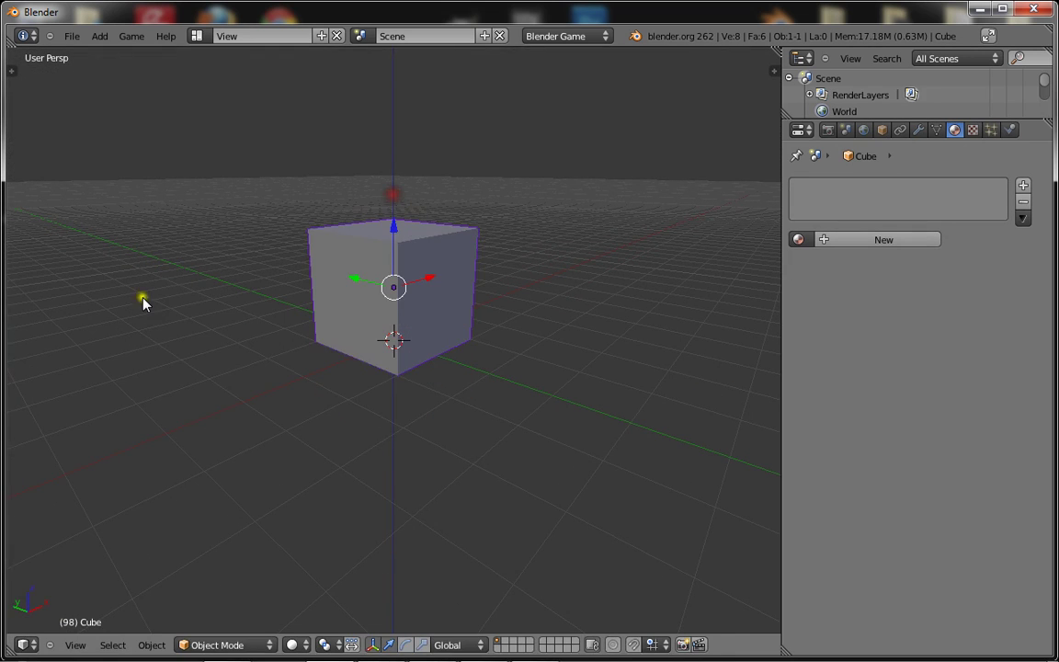
Step: Enter Edit Mode on the cube and subdivide the whole mesh once
middle_drag(142, 303, 350, 220)
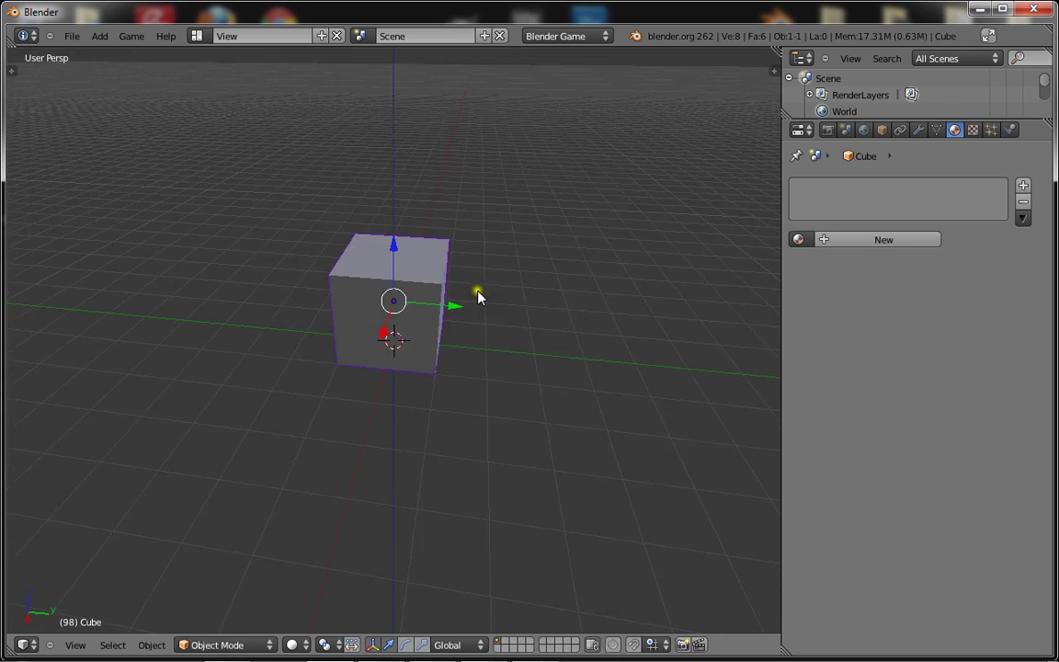
key(Tab)
key(w)
click(460, 313)
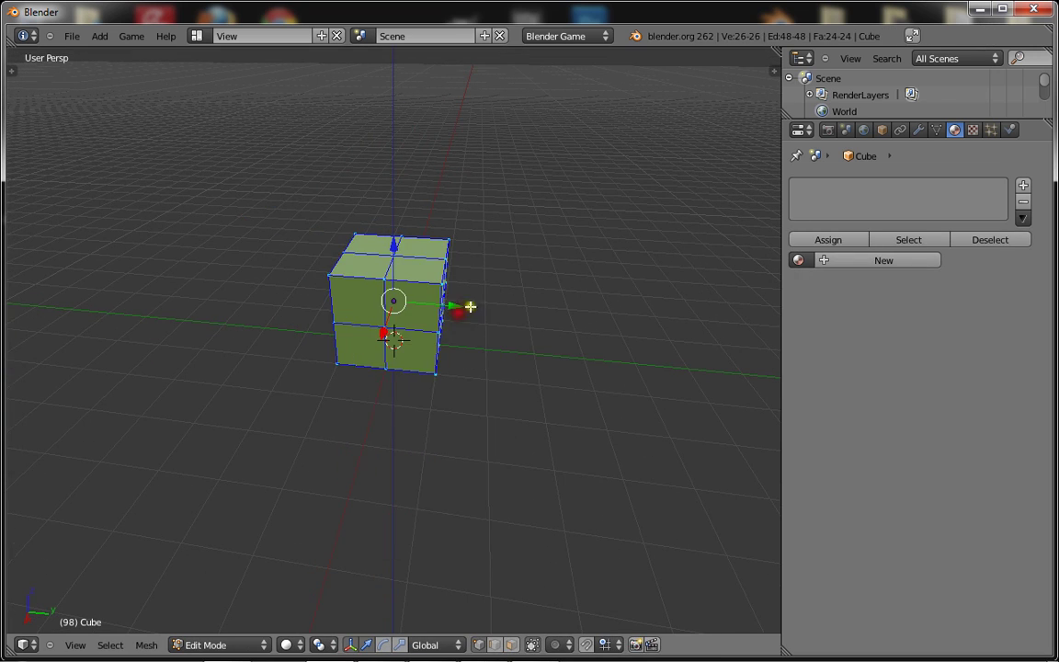
Step: Pull a top-edge midpoint, the adjacent face's centre vertex and a neighbouring side-edge vertex outward from the subdivided cube
middle_drag(471, 304, 421, 307)
right_click(366, 245)
drag(317, 264, 269, 291)
right_click(361, 312)
drag(329, 353, 301, 378)
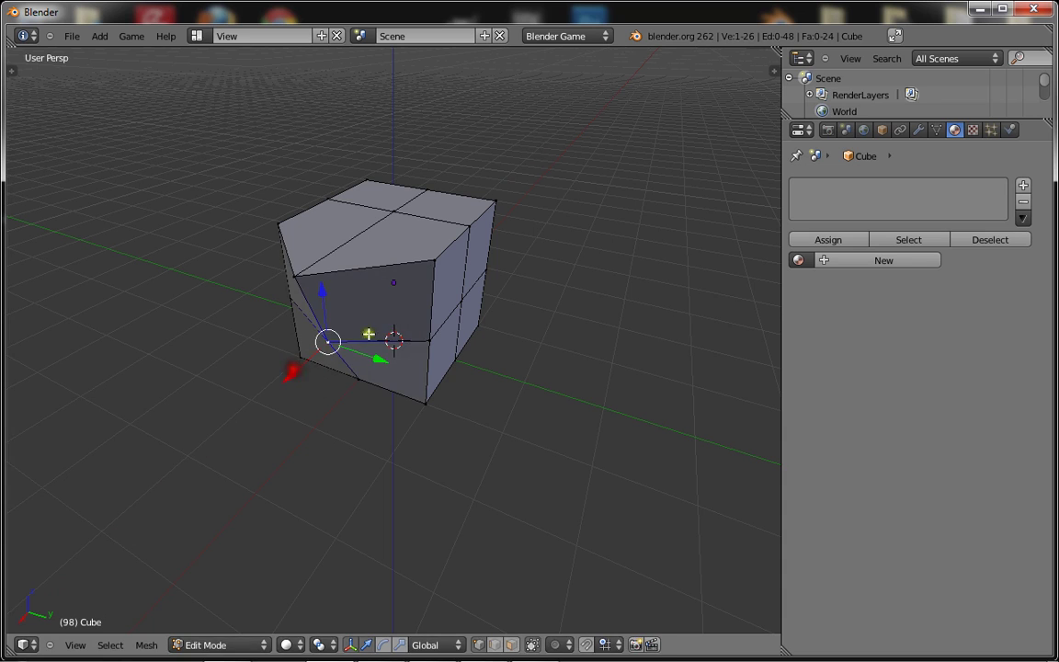
right_click(439, 339)
drag(461, 348, 534, 366)
Step: Push a top-edge vertex inward, raise the top face's centre vertex, and shift further side vertices to make the mesh irregular
middle_drag(534, 366, 467, 352)
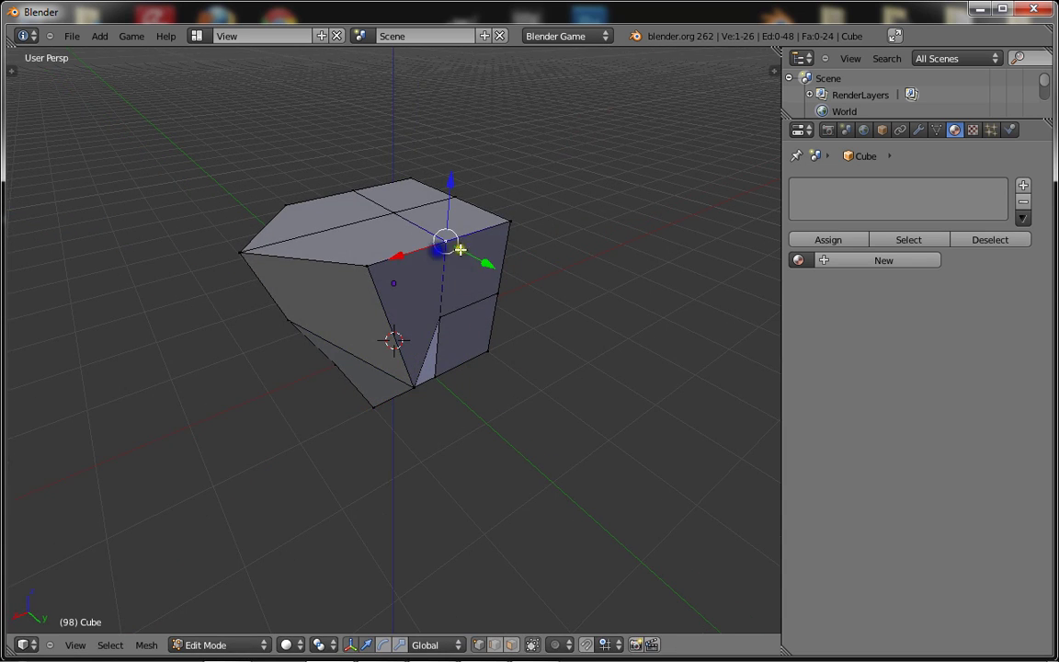
drag(460, 250, 414, 225)
drag(395, 167, 395, 140)
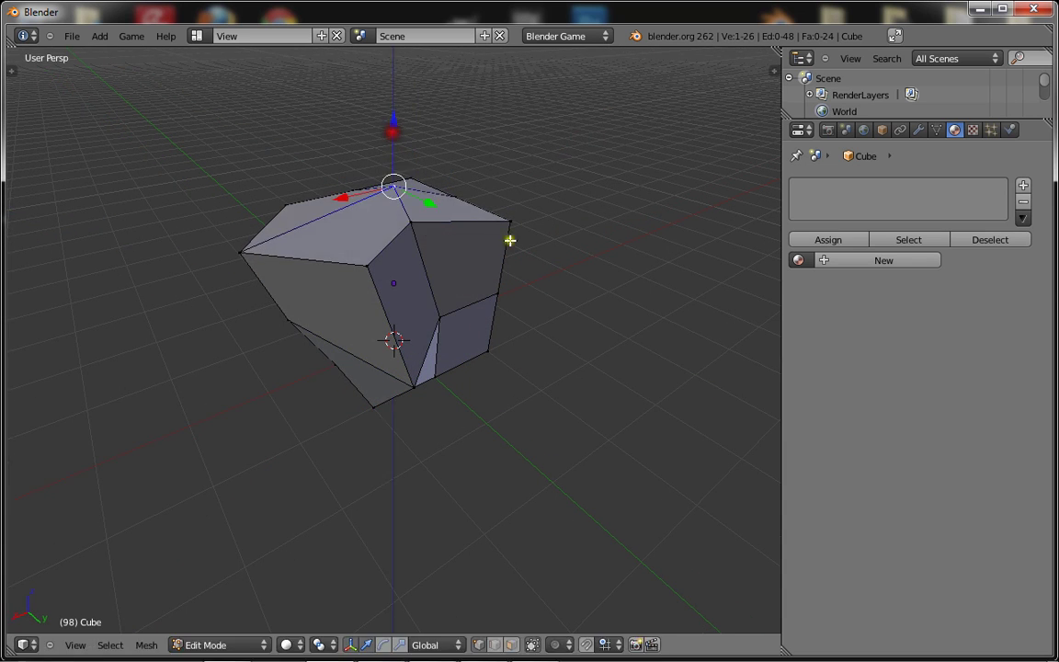
middle_drag(508, 236, 448, 259)
drag(433, 254, 463, 259)
middle_drag(505, 313, 414, 296)
drag(360, 305, 388, 322)
middle_drag(469, 350, 442, 347)
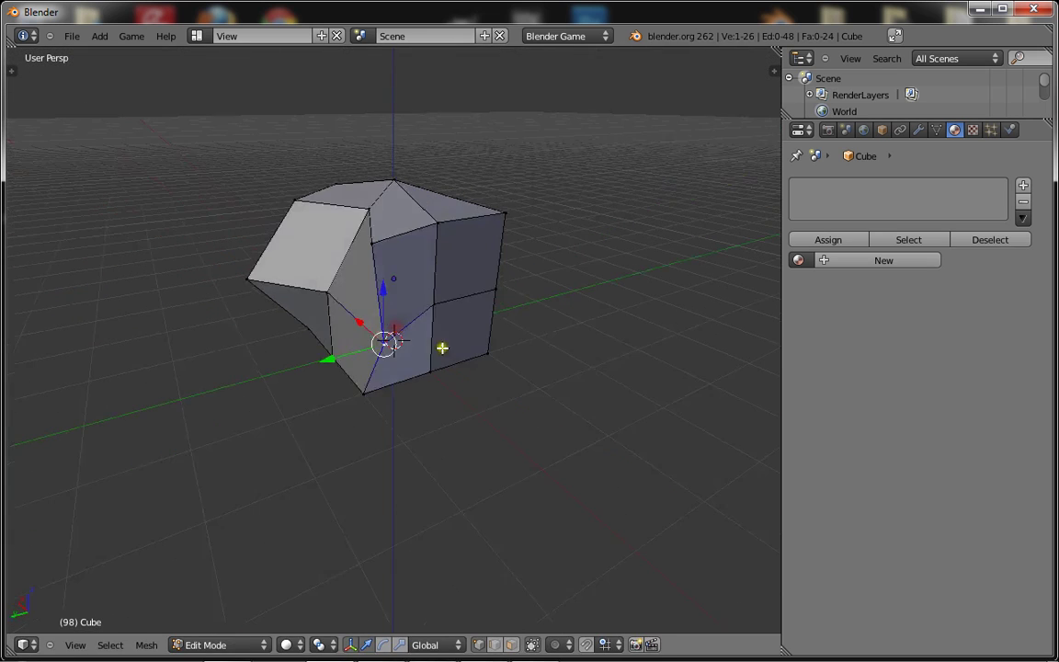
Step: Move two vertices on the lower part of the mesh to roughen its underside, and return to Object Mode
right_click(370, 375)
middle_drag(518, 380, 440, 395)
drag(378, 323, 375, 357)
middle_drag(466, 366, 399, 349)
right_click(428, 341)
drag(406, 309, 399, 337)
middle_drag(480, 359, 308, 267)
key(Tab)
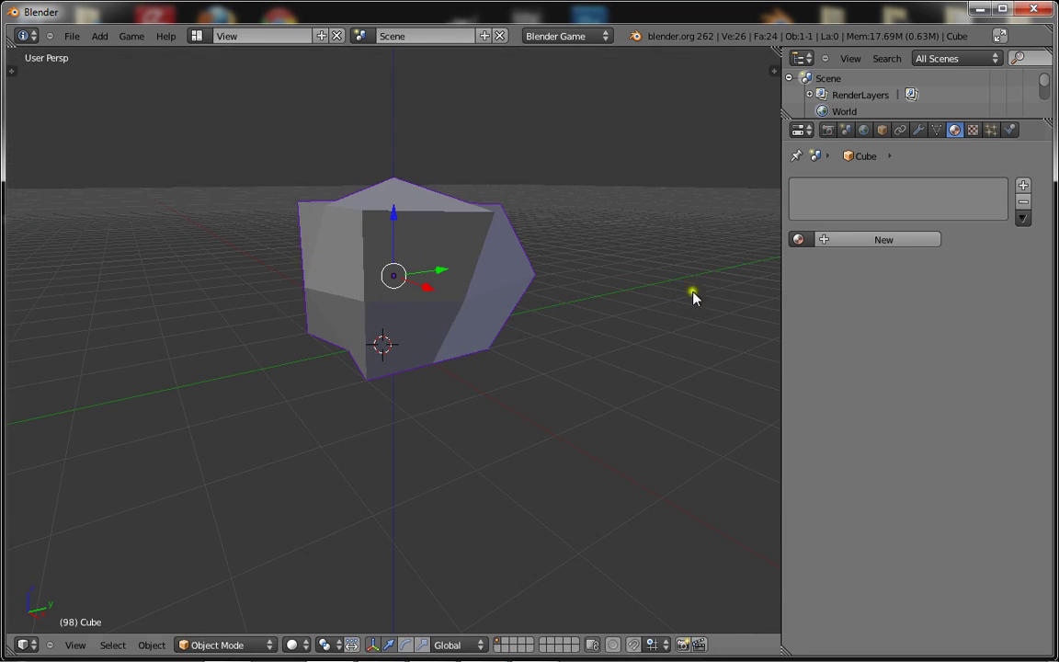
Step: Give the deformed cube a new material and a Subdivision Surface modifier
click(848, 236)
click(918, 130)
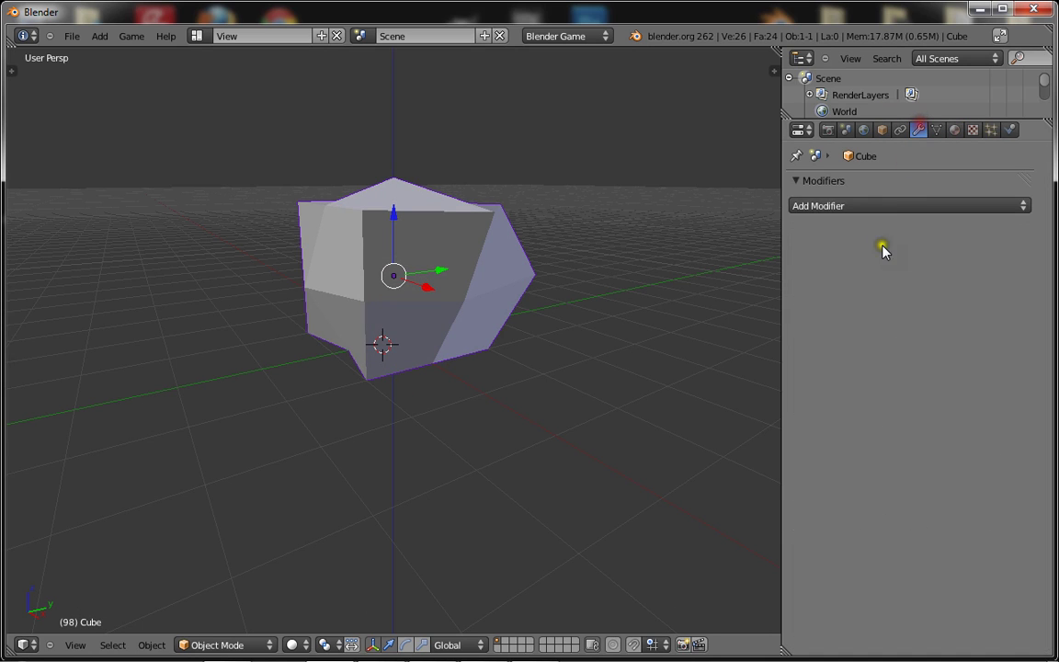
click(882, 202)
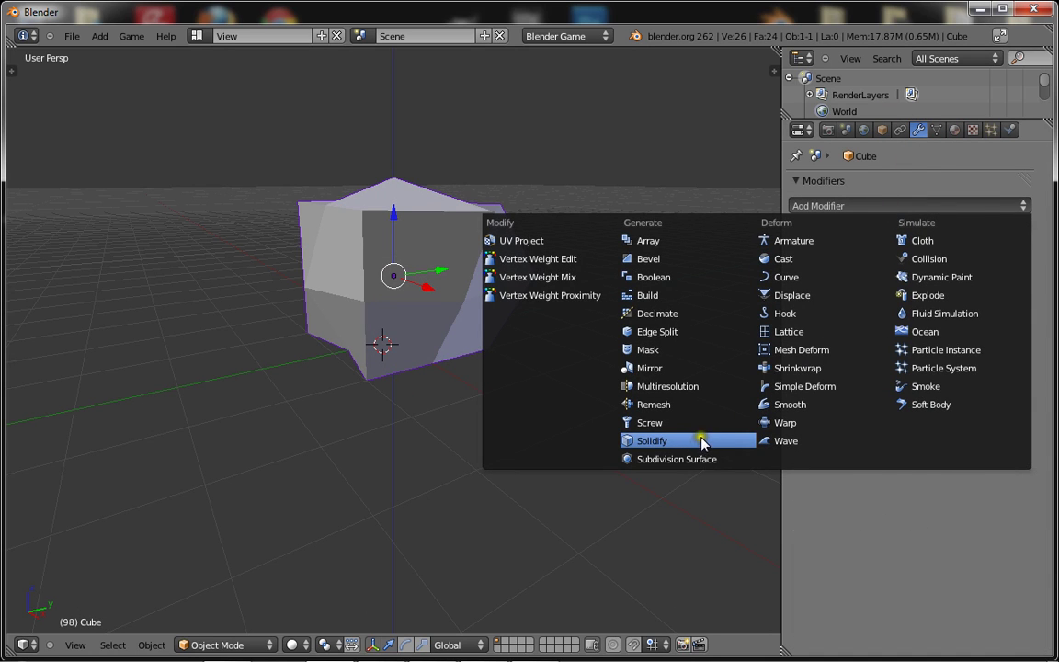
click(685, 459)
Step: Flatten the rounded object by scaling it down along the Z axis
middle_drag(685, 459, 337, 411)
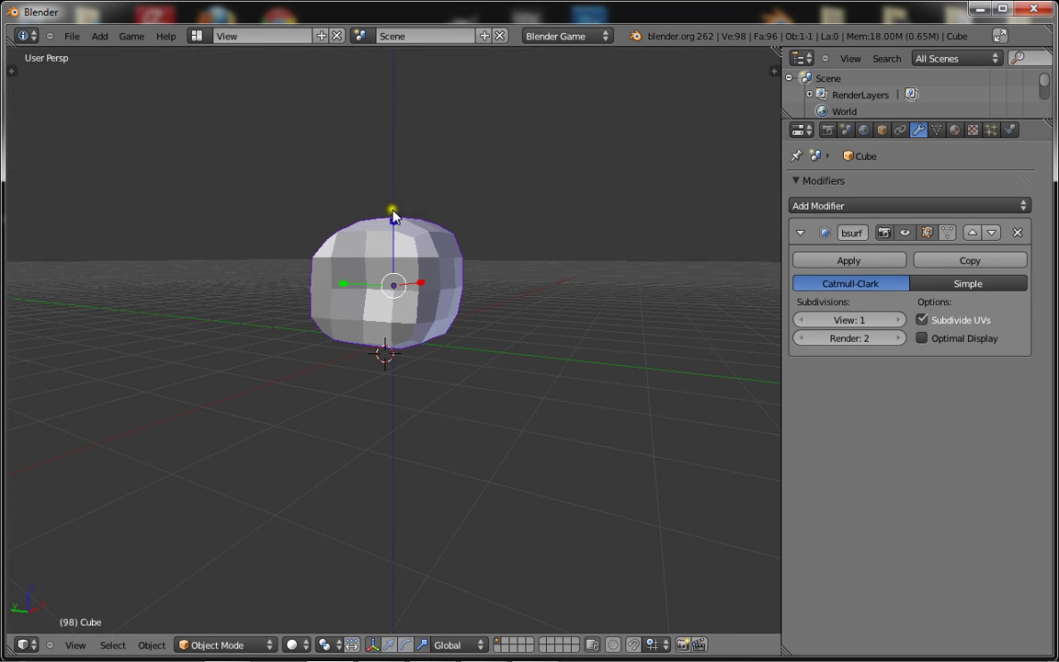
drag(393, 228, 394, 246)
middle_drag(266, 301, 413, 336)
key(Tab)
key(Tab)
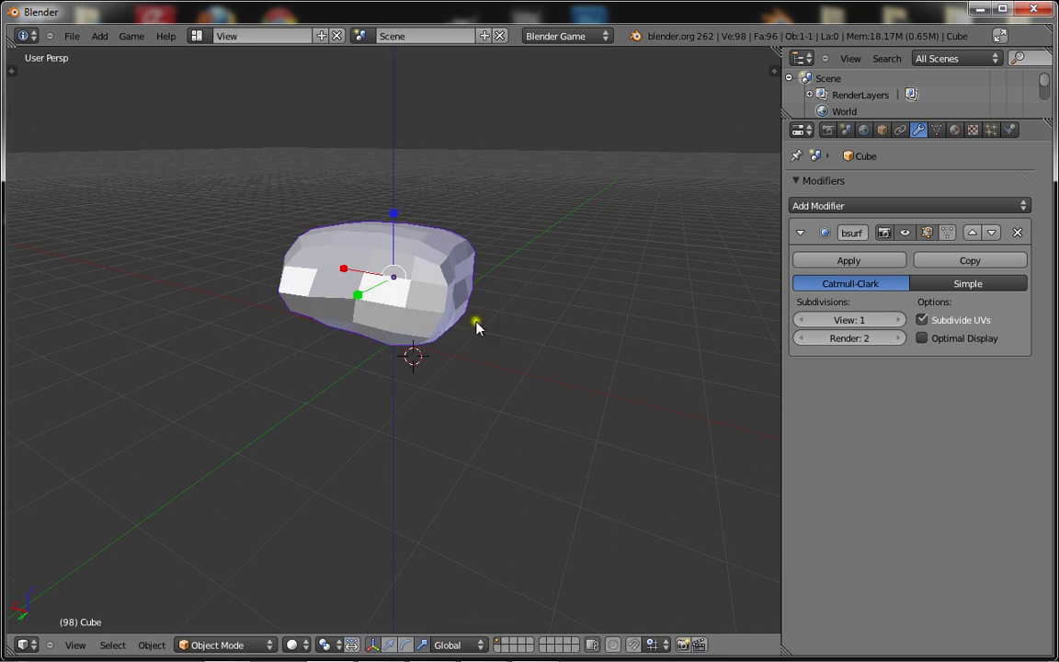
Step: Set the Subdivision Surface modifier's view subdivisions to 2
scroll(757, 278, up, 4)
click(899, 320)
scroll(460, 281, down, 3)
middle_drag(395, 276, 460, 281)
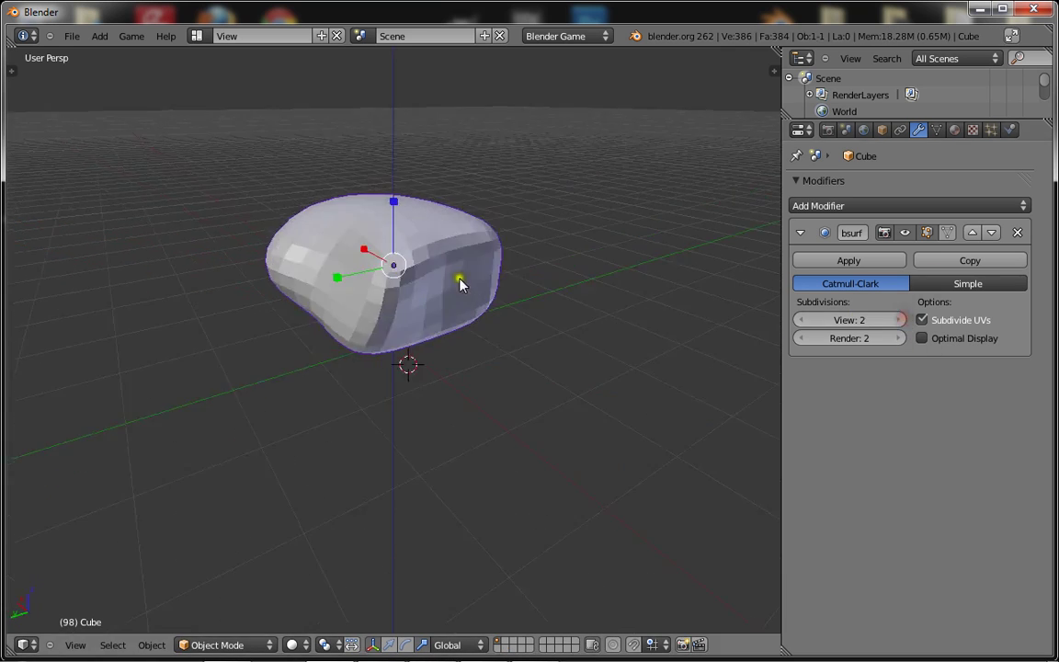
Step: Apply smooth shading to all faces of the flattened mesh in Edit Mode, and return to Object Mode
key(Tab)
key(a)
key(w)
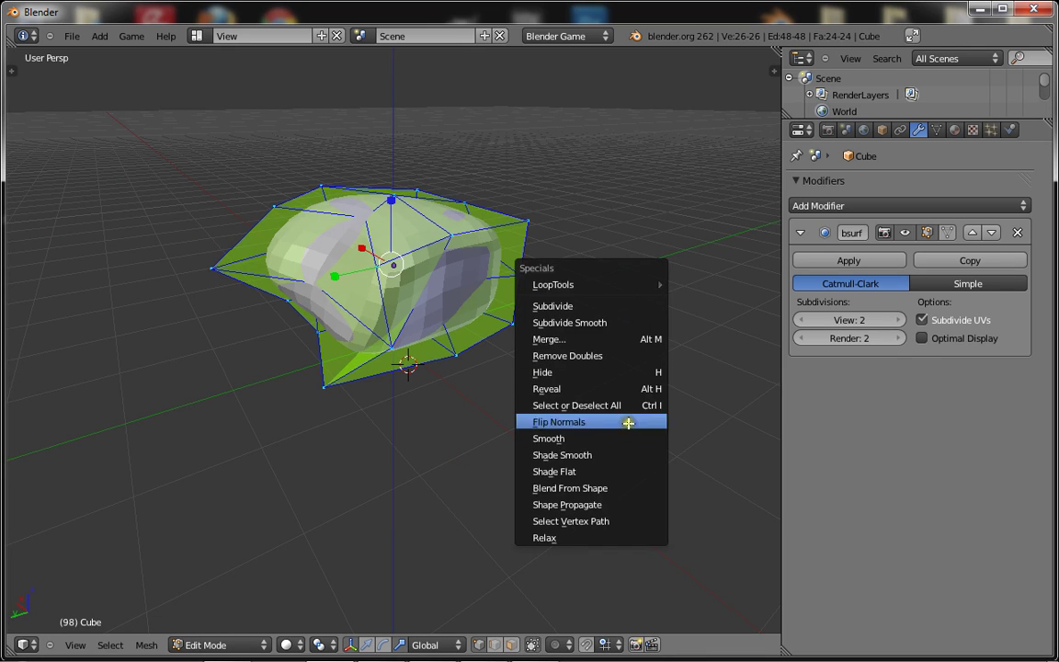
click(641, 441)
key(Tab)
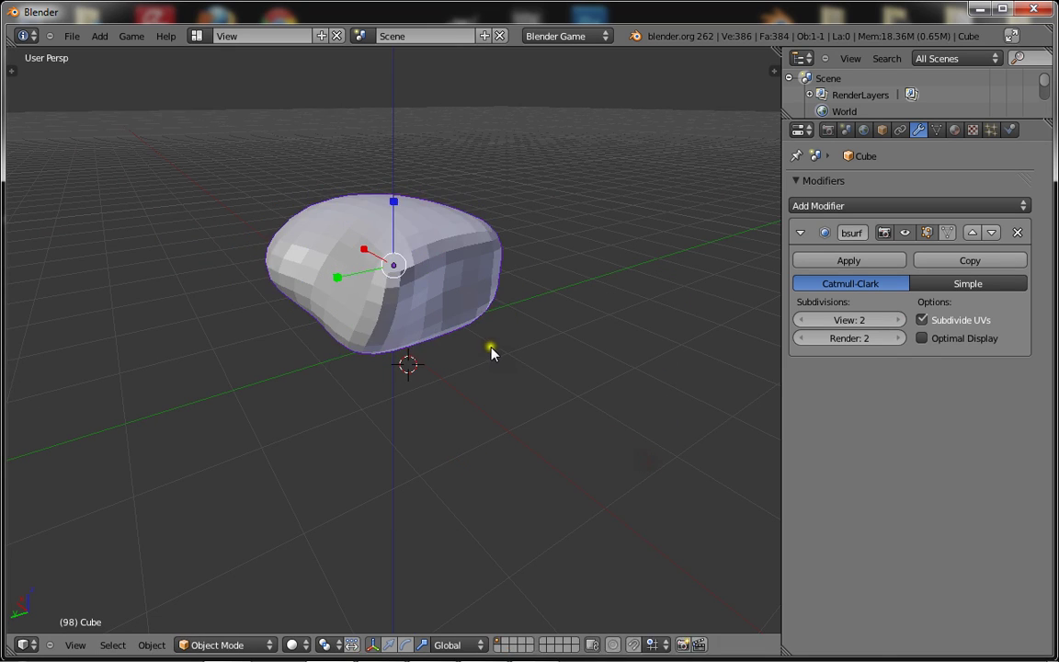
key(Tab)
key(w)
click(484, 329)
key(Tab)
Step: Apply the Subdivision Surface modifier to the smooth-shaded object
scroll(358, 349, down, 2)
middle_drag(369, 326, 489, 268)
scroll(358, 350, up, 2)
click(841, 262)
scroll(558, 317, down, 3)
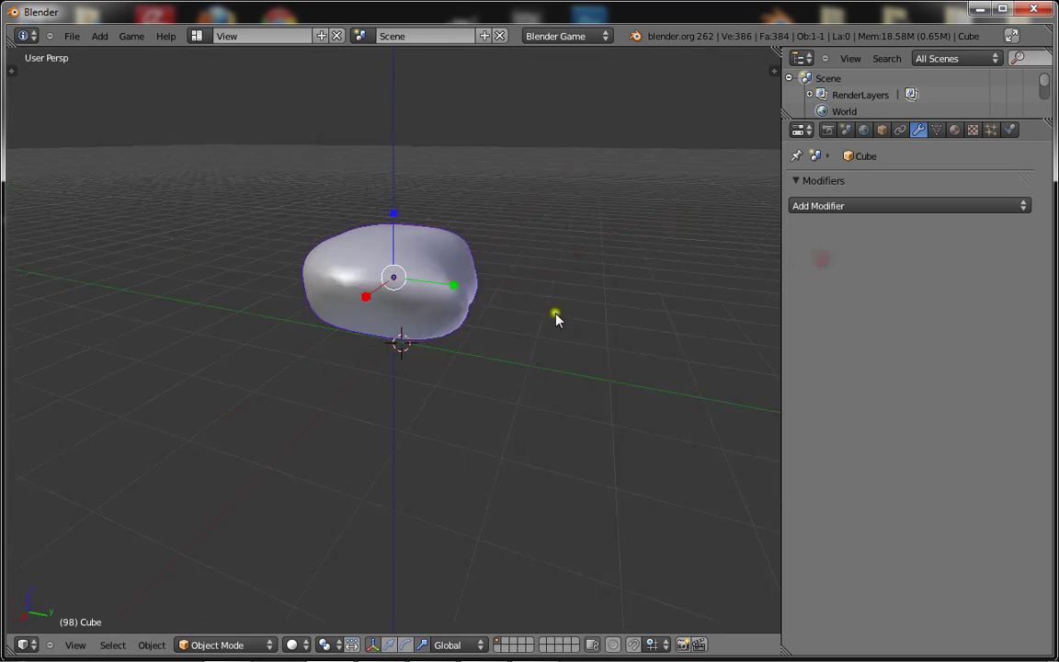
Step: Move the finished smooth object to another, hidden layer
middle_drag(558, 317, 355, 599)
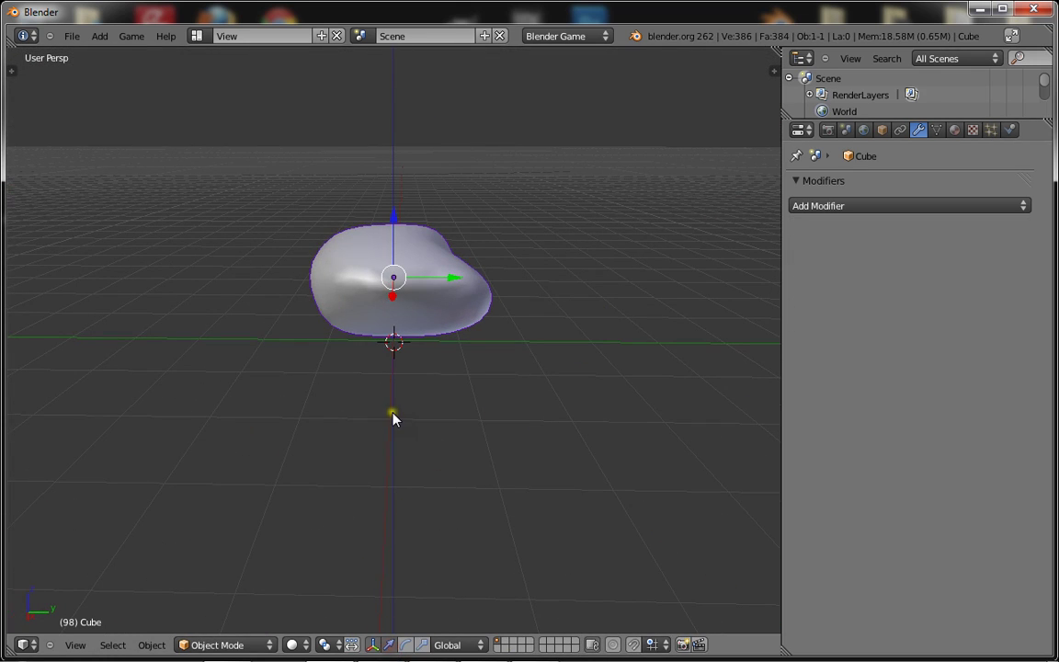
key(m)
click(535, 442)
Step: Add a second cube mesh to the emptied layer and subdivide it once in Edit Mode
key(shift+a)
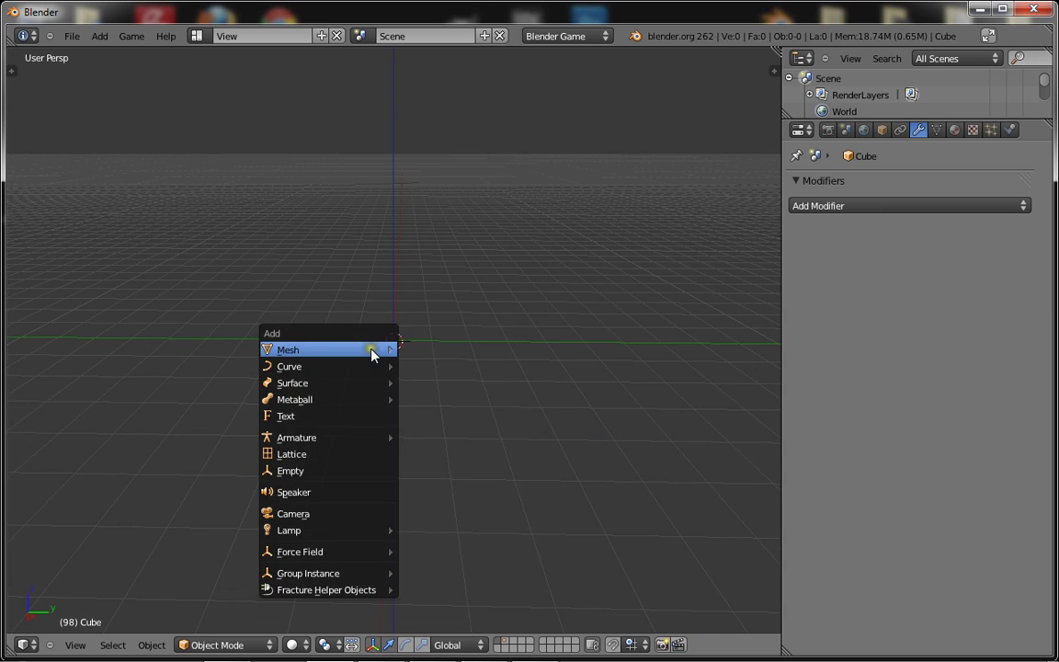
mouse_move(372, 352)
click(422, 364)
scroll(510, 338, up, 3)
middle_drag(511, 338, 402, 327)
scroll(402, 326, down, 5)
key(Tab)
key(w)
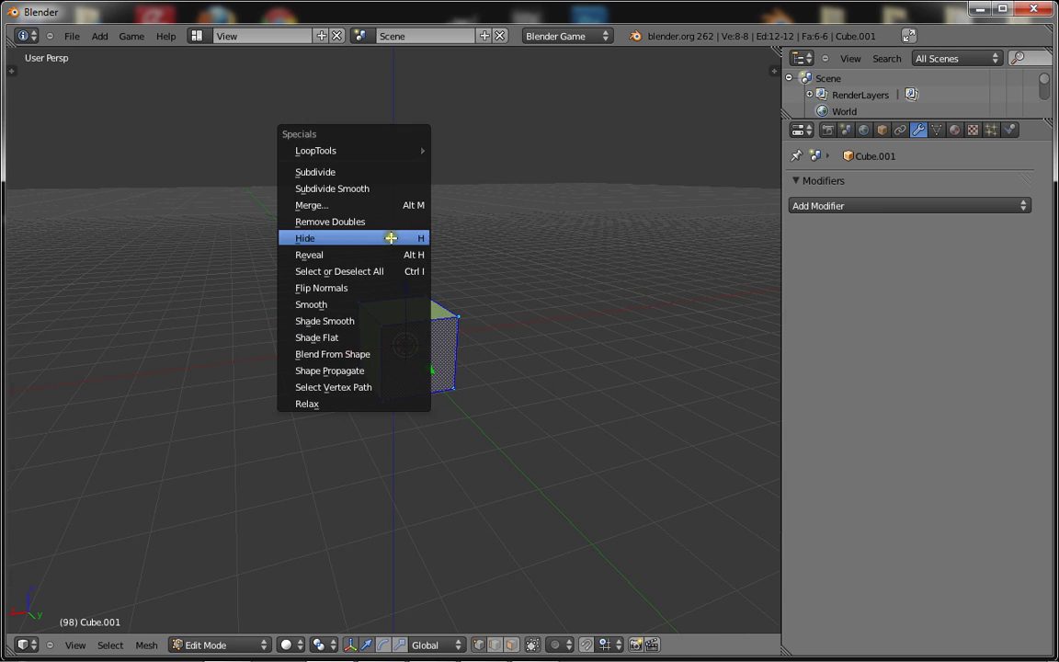
click(378, 172)
Step: Pull one side face's centre vertex far outward along Y, and shift the adjacent upper corner and upper edge vertices along X
scroll(460, 368, up, 3)
right_click(457, 377)
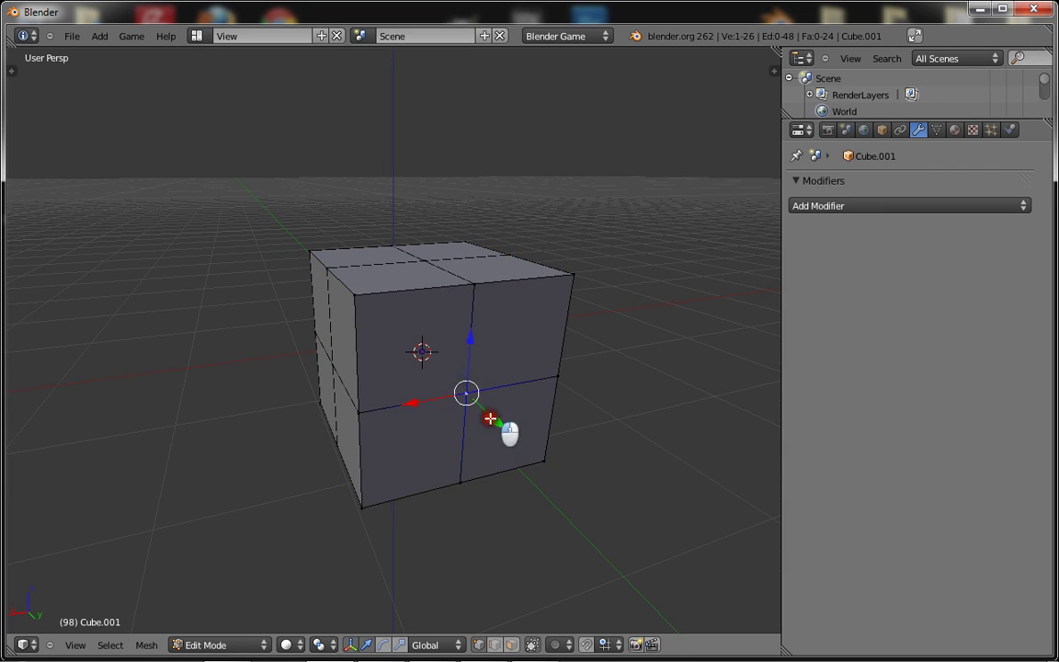
drag(490, 418, 532, 470)
middle_drag(410, 380, 463, 309)
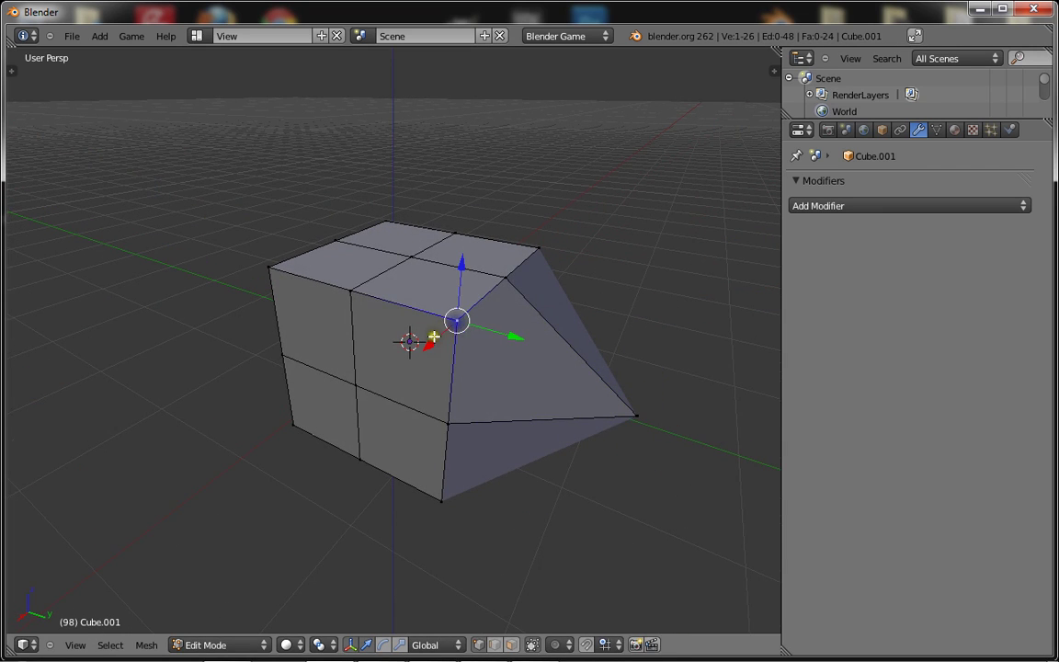
drag(433, 336, 444, 326)
drag(312, 314, 292, 331)
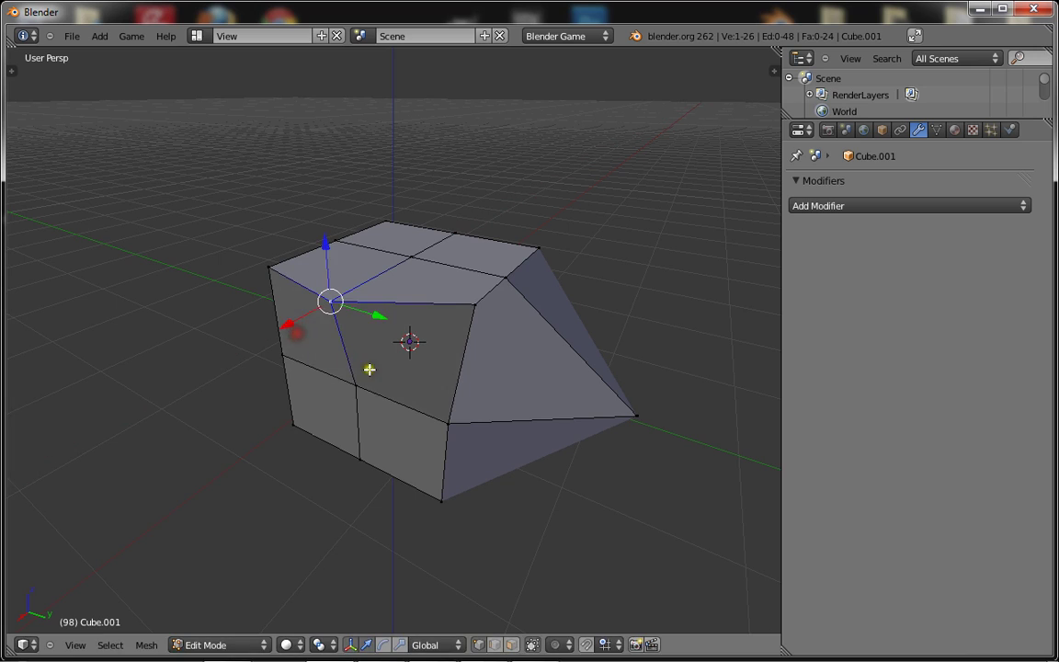
Step: Pull the centre vertex of the X-facing side outward along X and adjust a neighbouring vertex vertically
right_click(369, 371)
drag(342, 380, 333, 380)
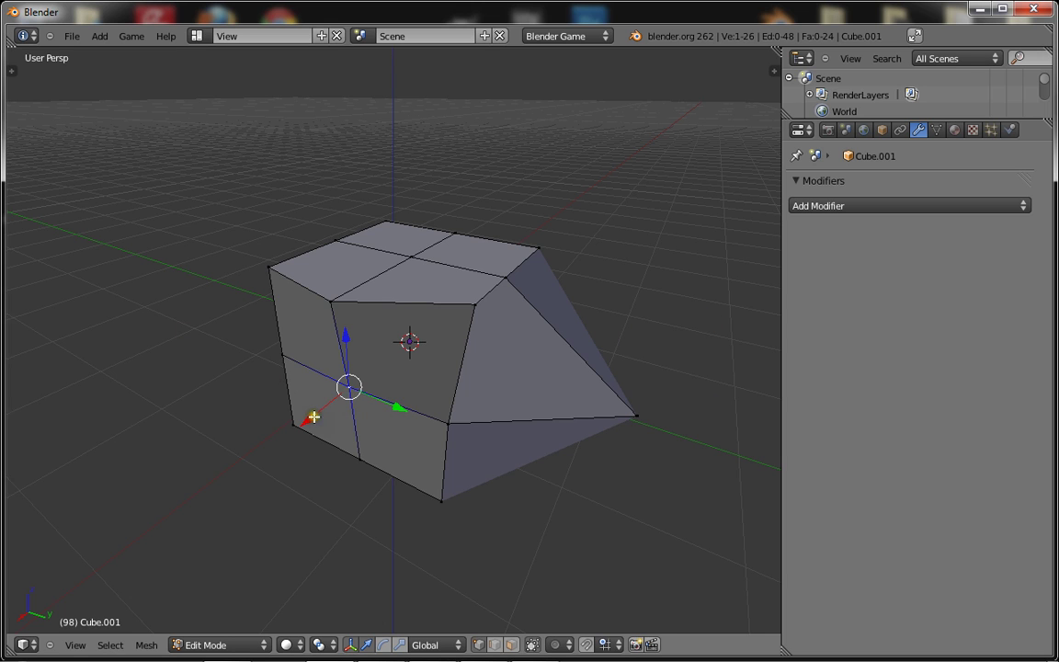
middle_drag(314, 417, 294, 473)
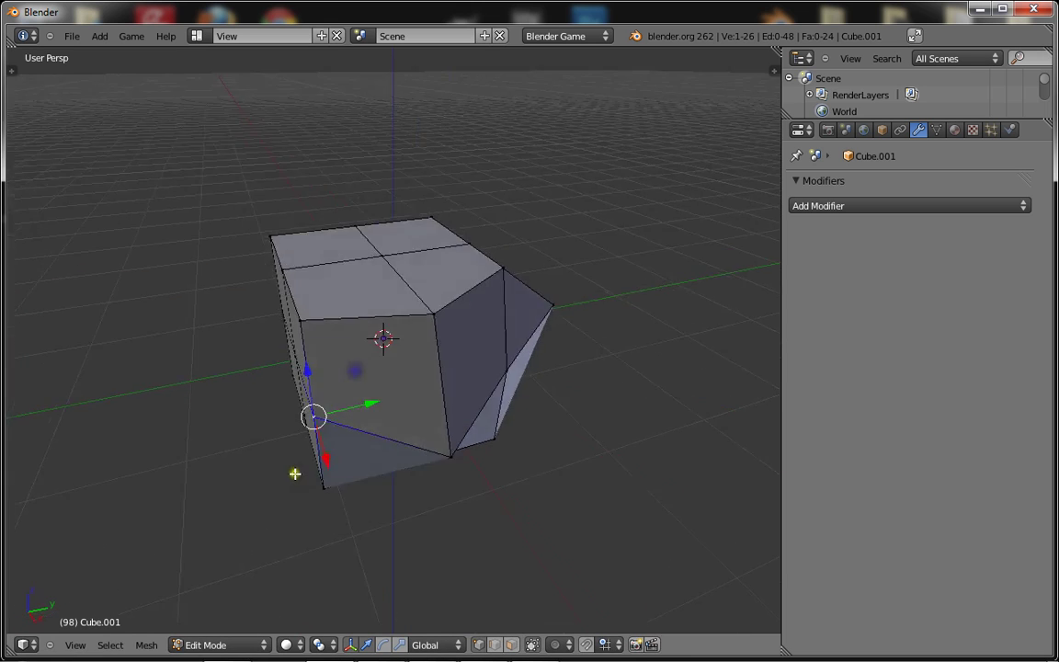
middle_drag(359, 405, 418, 291)
drag(441, 241, 439, 206)
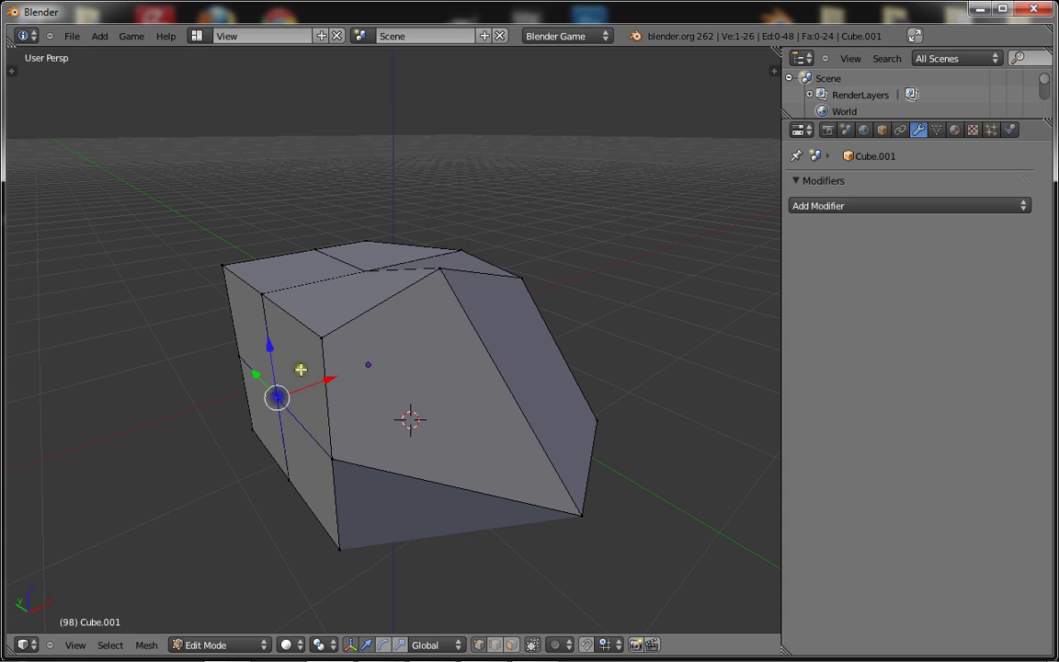
drag(328, 379, 256, 404)
Step: Lower the middle vertex of the X-facing side's upper edge and move the neighbouring upper corner vertex inward along Y
middle_drag(274, 400, 338, 400)
right_click(317, 312)
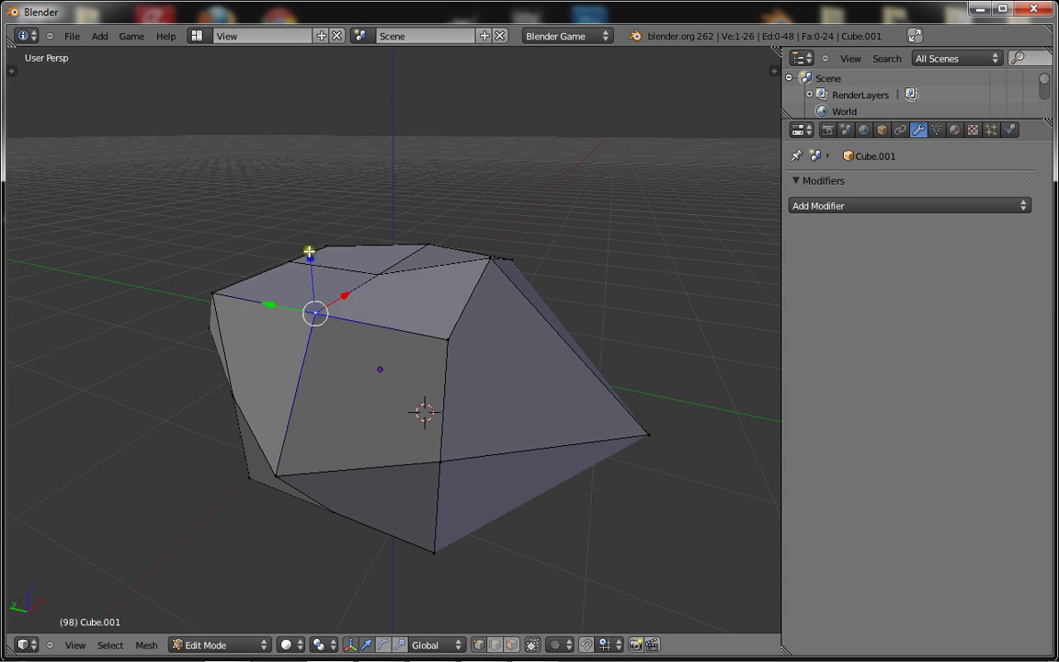
drag(308, 251, 304, 310)
drag(181, 285, 217, 292)
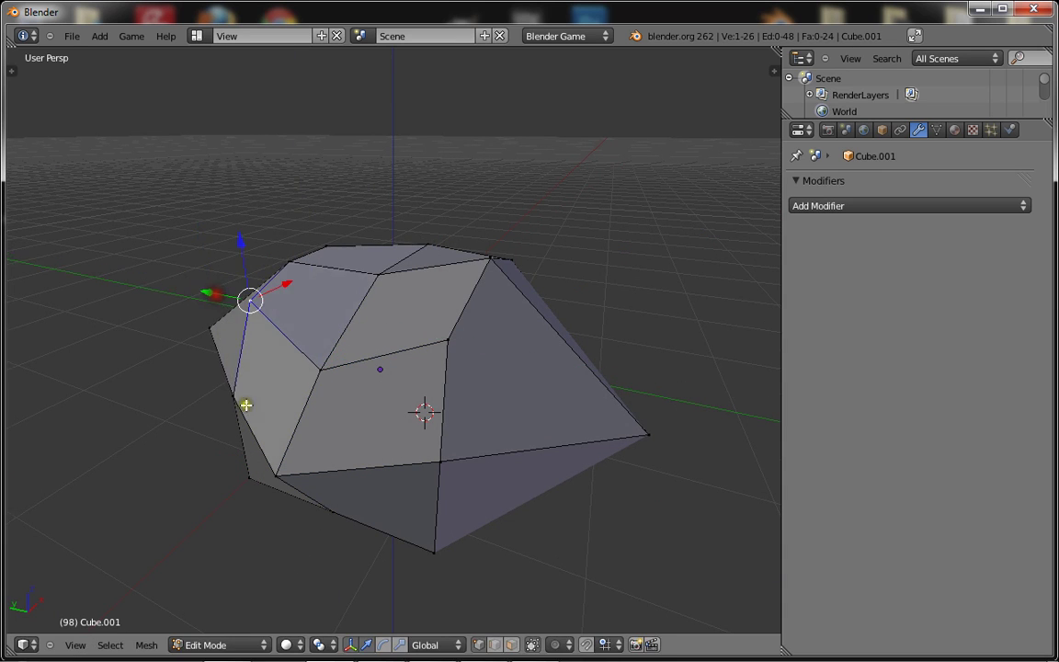
Step: Displace further vertices on the remaining sides and lower edge to make the mesh more irregular
middle_drag(246, 404, 356, 308)
drag(414, 396, 399, 459)
right_click(353, 393)
middle_drag(356, 427, 334, 518)
drag(321, 504, 382, 397)
Step: Add a Subdivision Surface modifier with 2 view subdivisions to the irregular mesh and try to apply it in Edit Mode
click(809, 206)
click(664, 459)
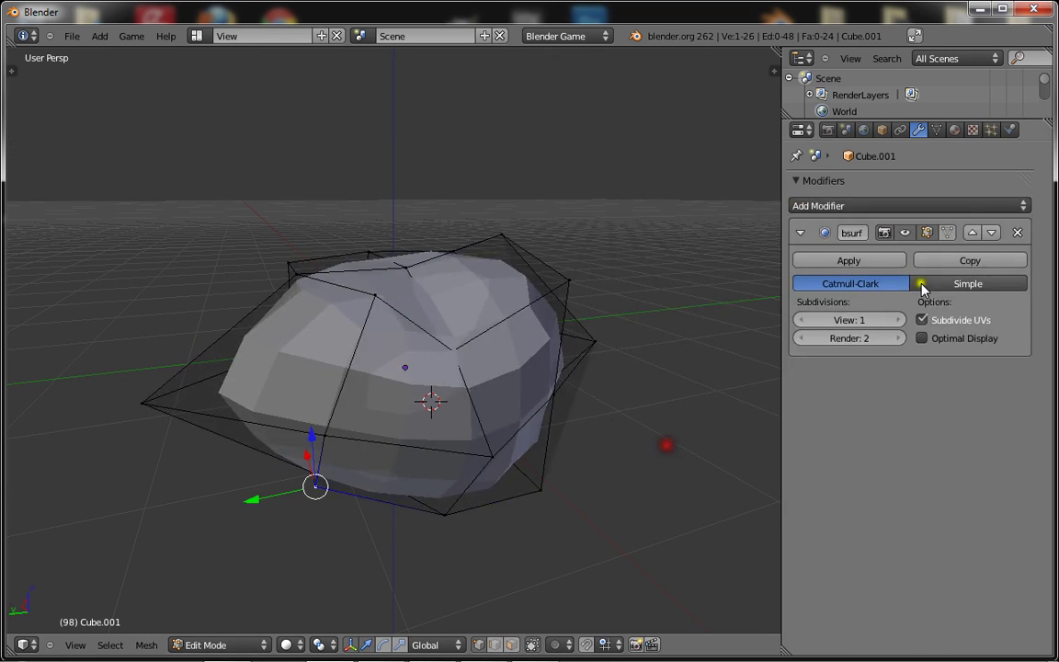
click(848, 260)
middle_drag(451, 335, 525, 367)
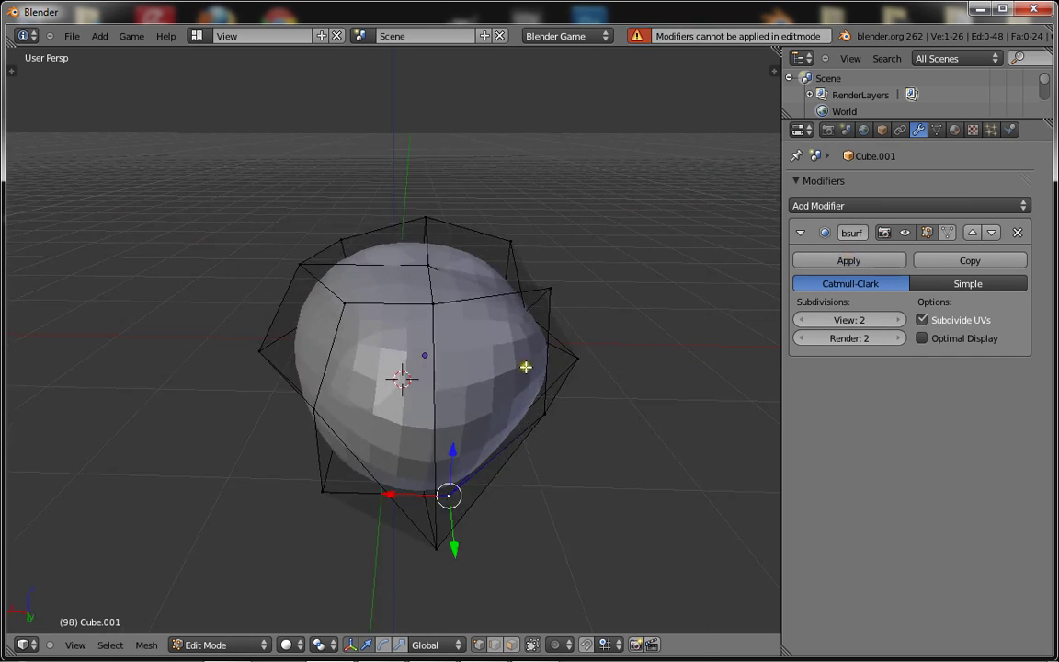
Step: Select the whole mesh in Edit Mode and shade all its faces smooth
key(Tab)
key(Tab)
key(a)
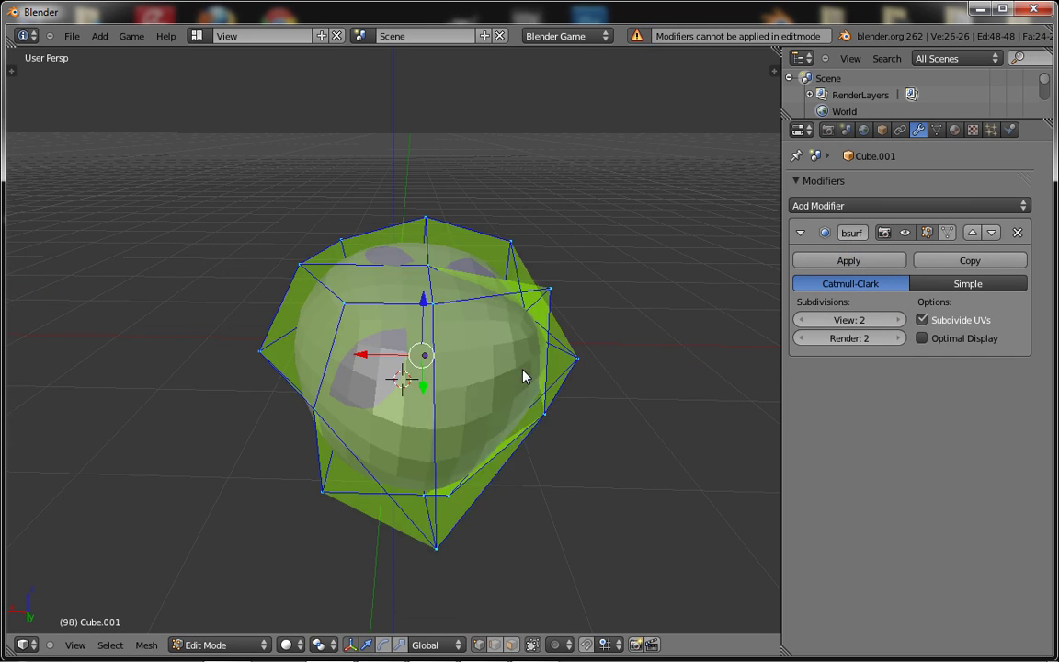
key(w)
click(454, 519)
Step: Return to Object Mode and apply the Subdivision Surface modifier to the smooth rock
key(Tab)
click(849, 260)
middle_drag(634, 340, 562, 357)
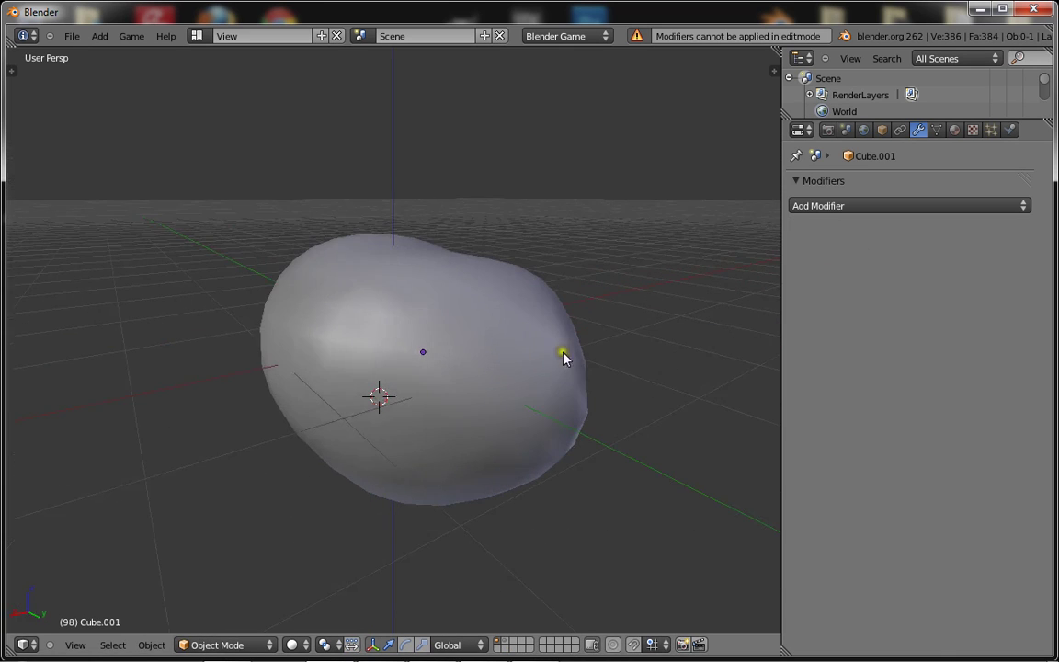
Step: Select the finished second rock and move it to the second layer
key(m)
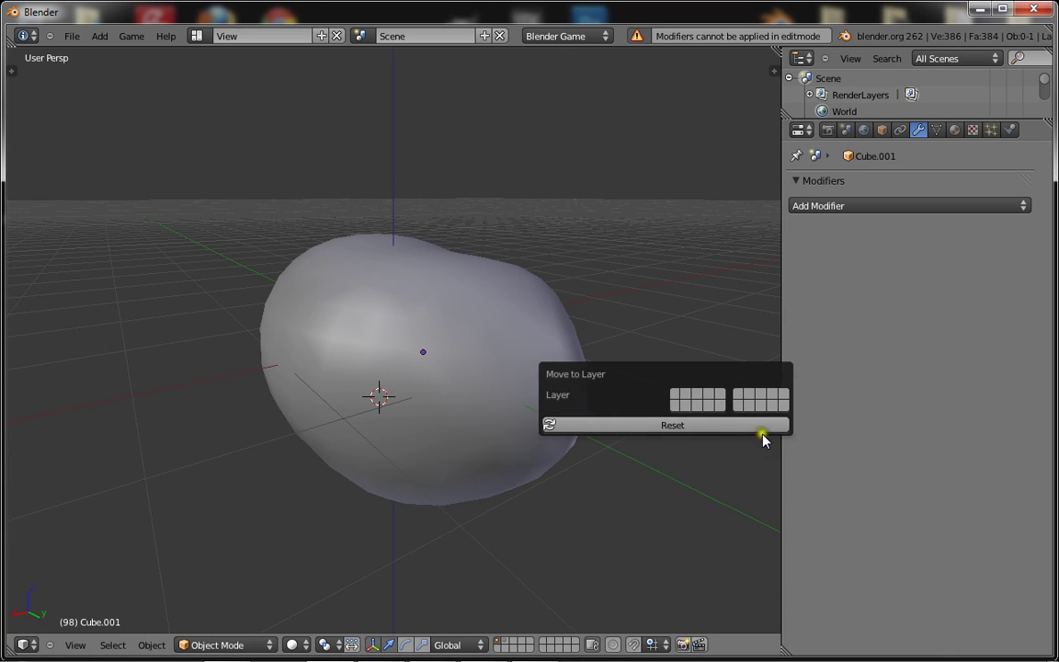
click(684, 396)
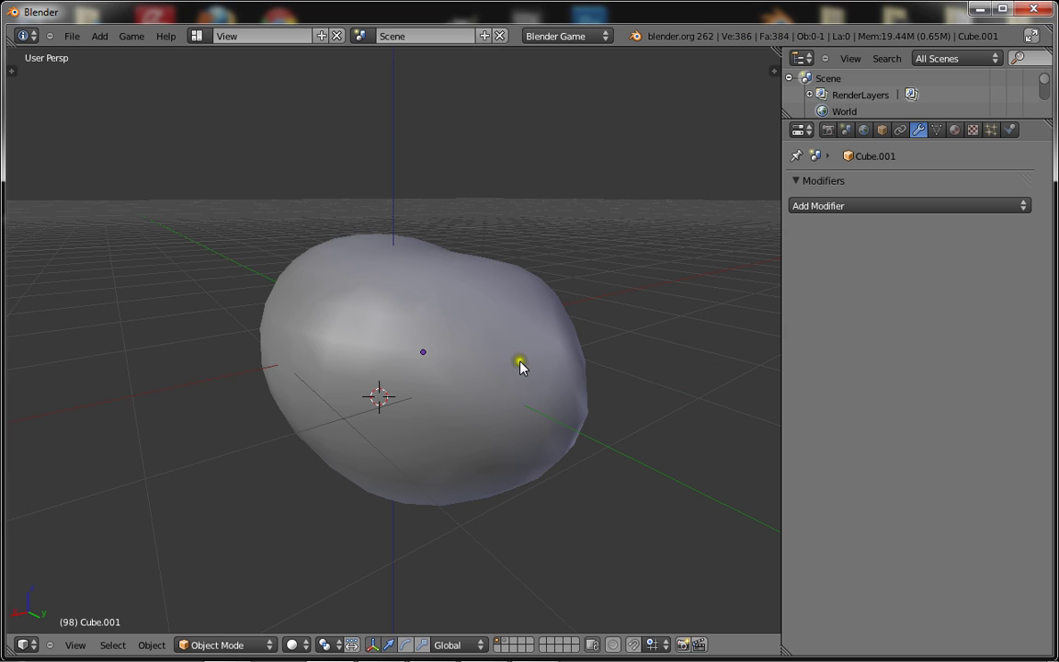
key(m)
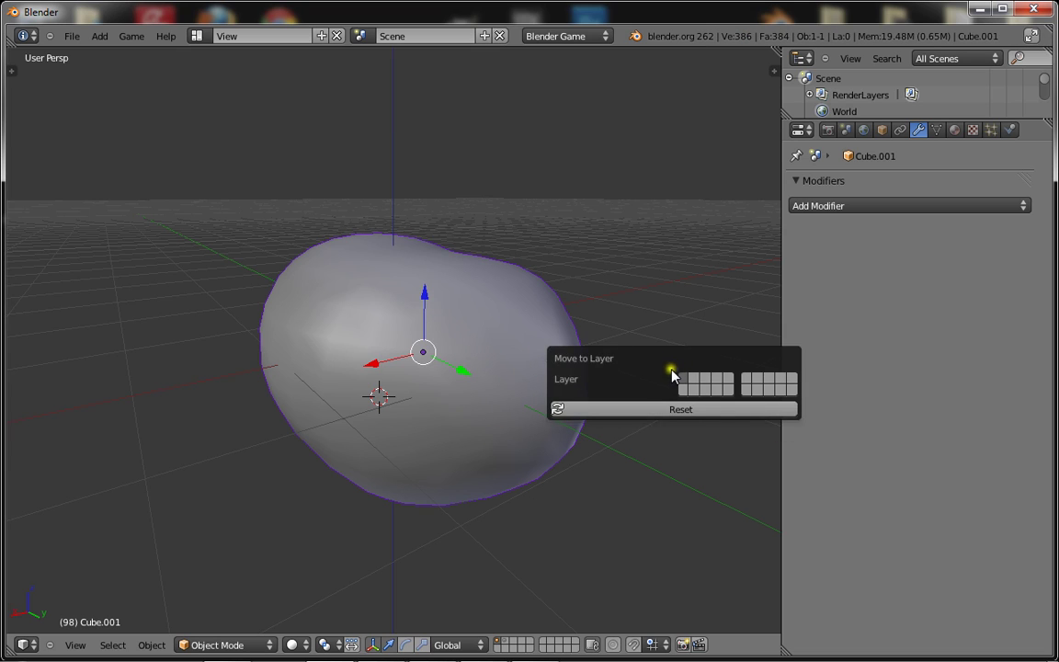
click(687, 381)
Step: Reset the 3D cursor to the scene origin and add a third cube mesh there
key(shift+c)
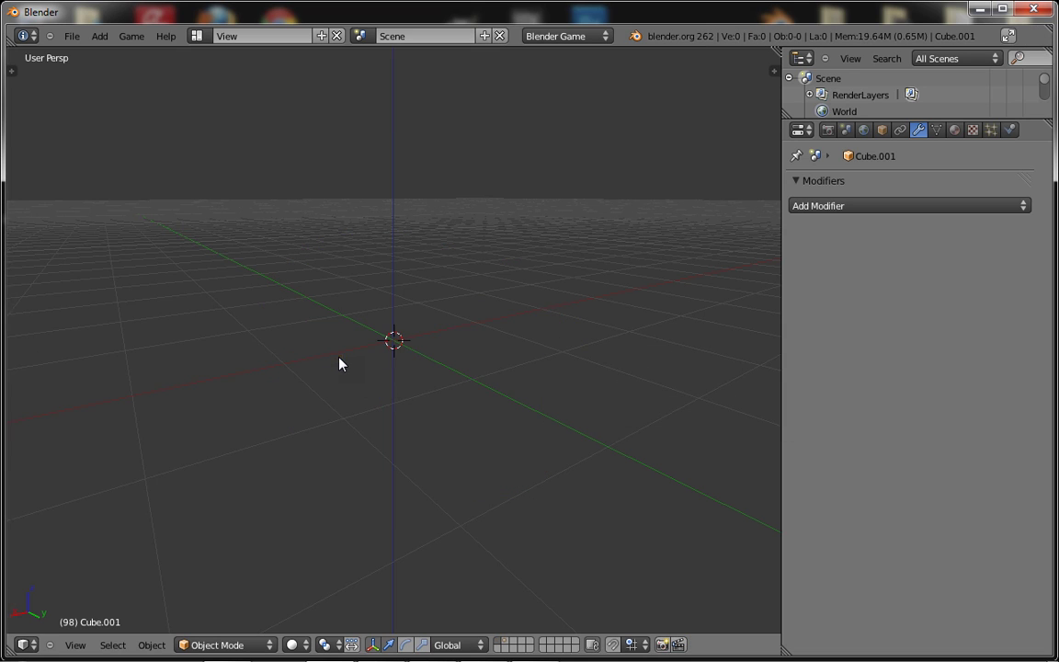
key(shift+a)
mouse_move(349, 360)
click(407, 377)
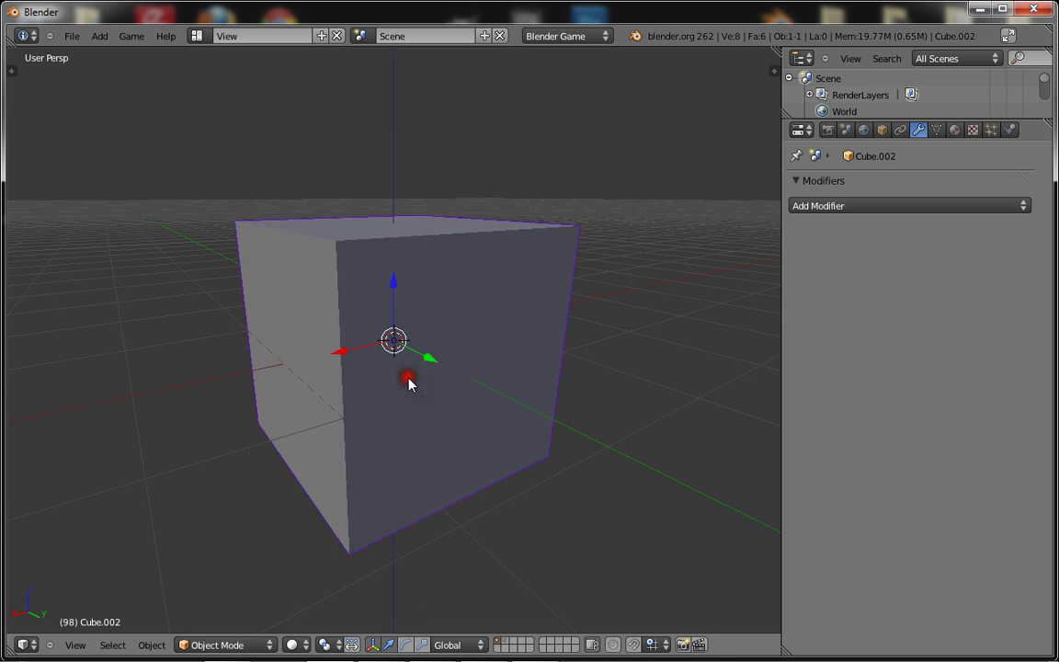
scroll(409, 381, up, 3)
middle_drag(409, 380, 347, 421)
scroll(347, 420, down, 6)
Step: Subdivide all faces of the new cube once in Edit Mode
key(Tab)
key(w)
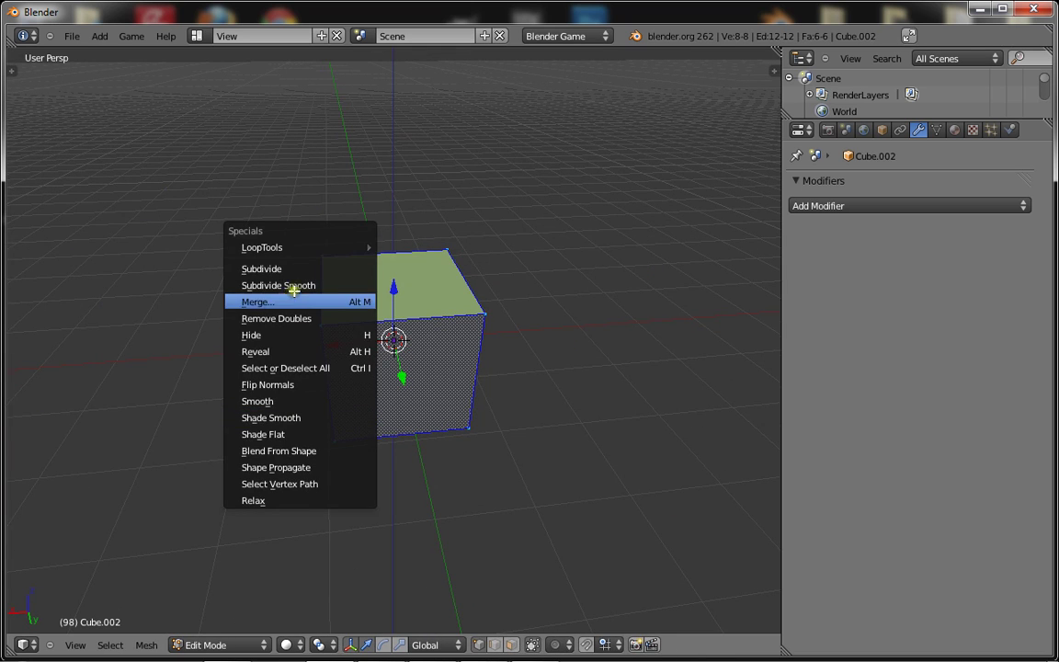
click(266, 268)
Step: Reshape the cube's upper part by raising its top centre vertex, pulling a side vertex outward along Y and lowering an upper corner
middle_drag(294, 270, 392, 282)
right_click(391, 282)
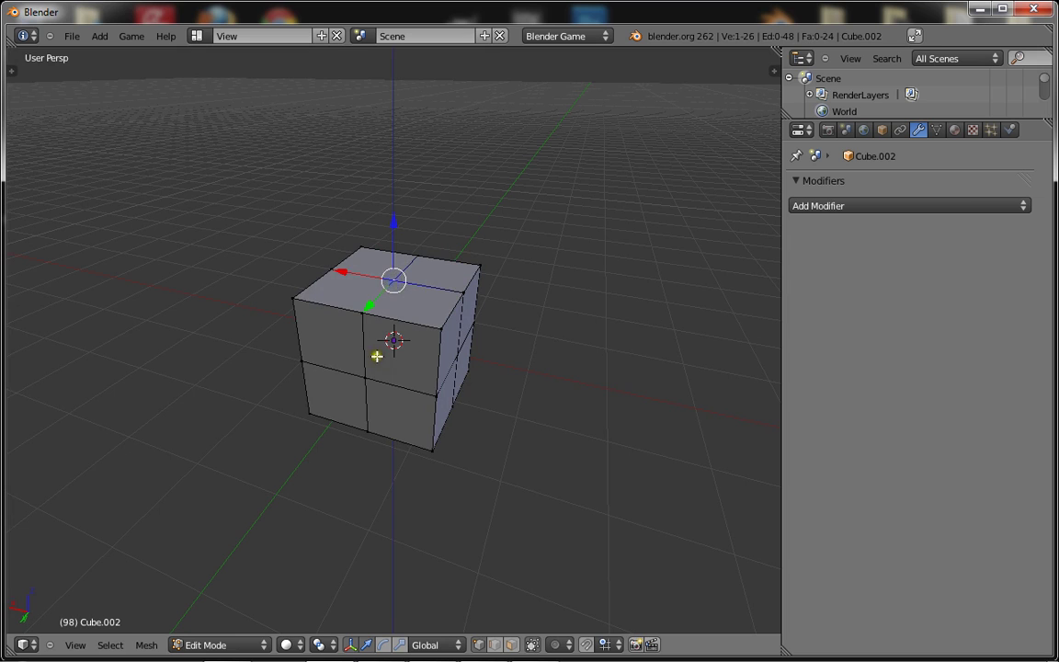
drag(377, 275, 381, 243)
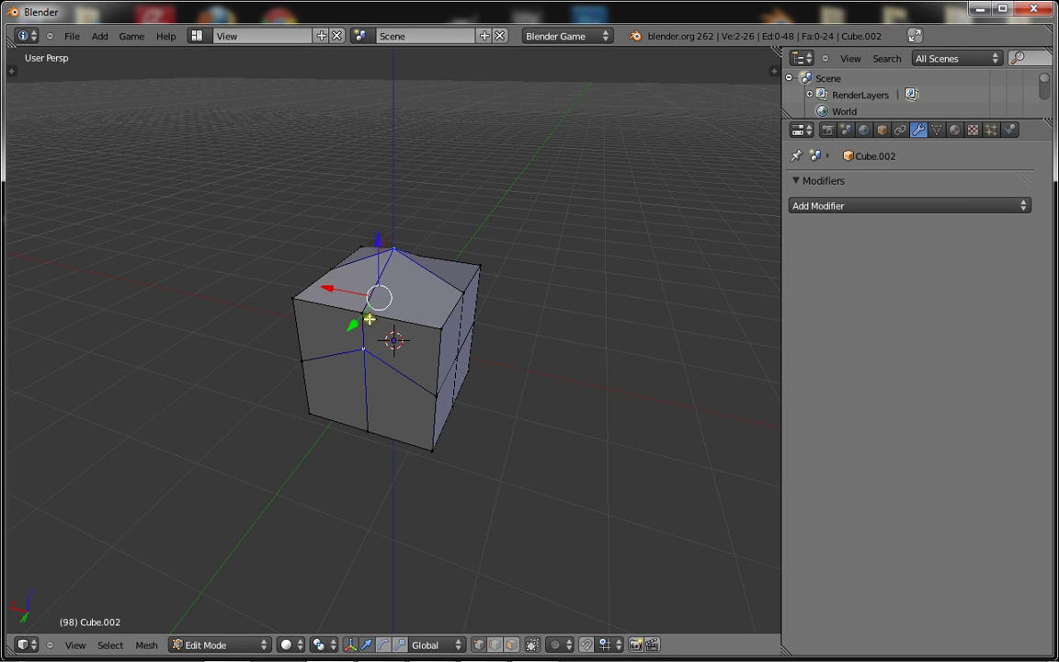
drag(361, 320, 341, 346)
middle_drag(385, 341, 348, 302)
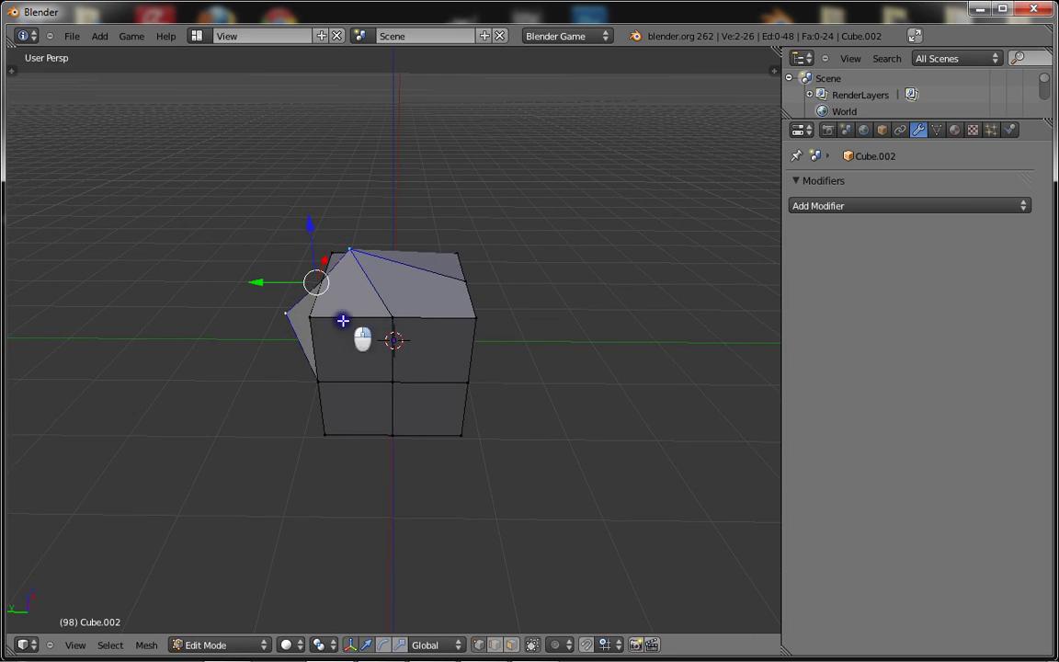
drag(305, 263, 309, 292)
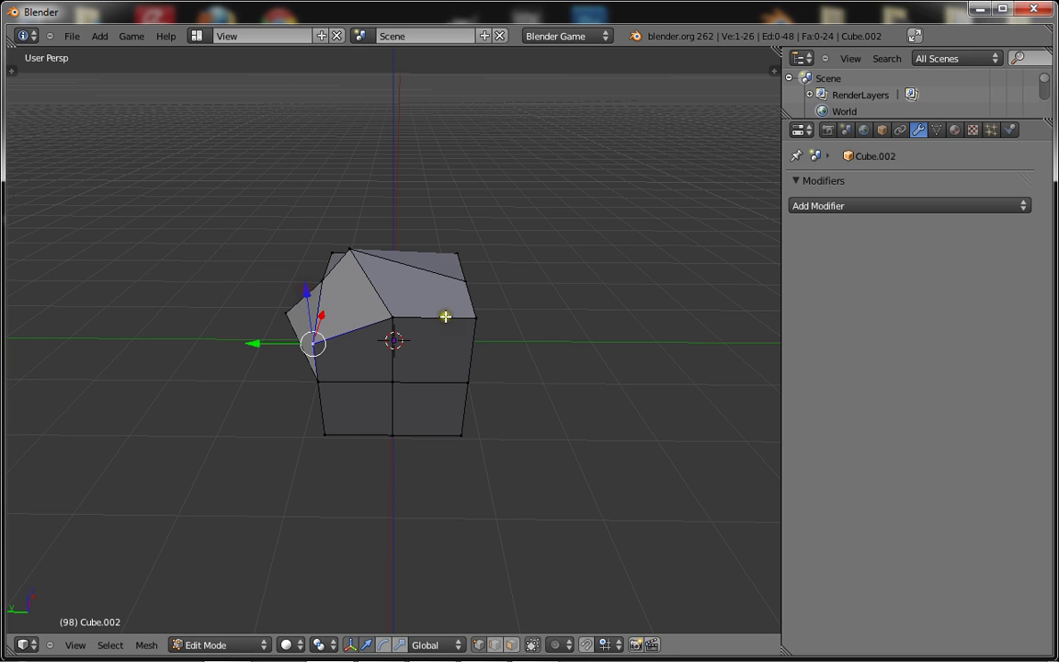
Step: Pull an upper corner vertex outward along Y and another side vertex far outward along X
right_click(476, 317)
drag(441, 317, 526, 322)
middle_drag(382, 397, 441, 305)
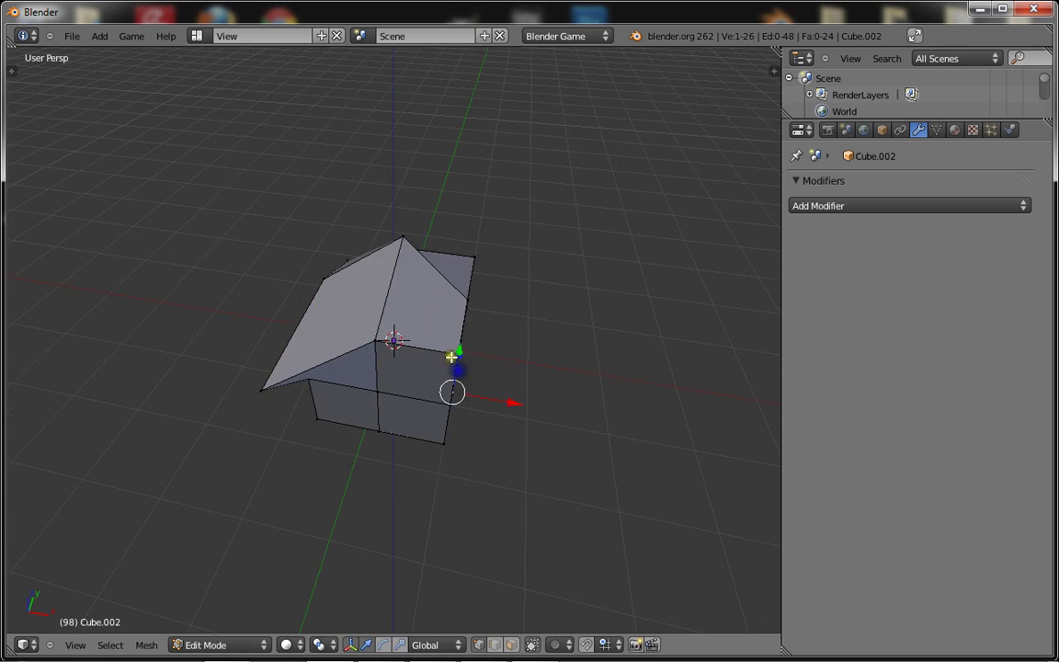
drag(478, 394, 593, 426)
middle_drag(593, 426, 390, 415)
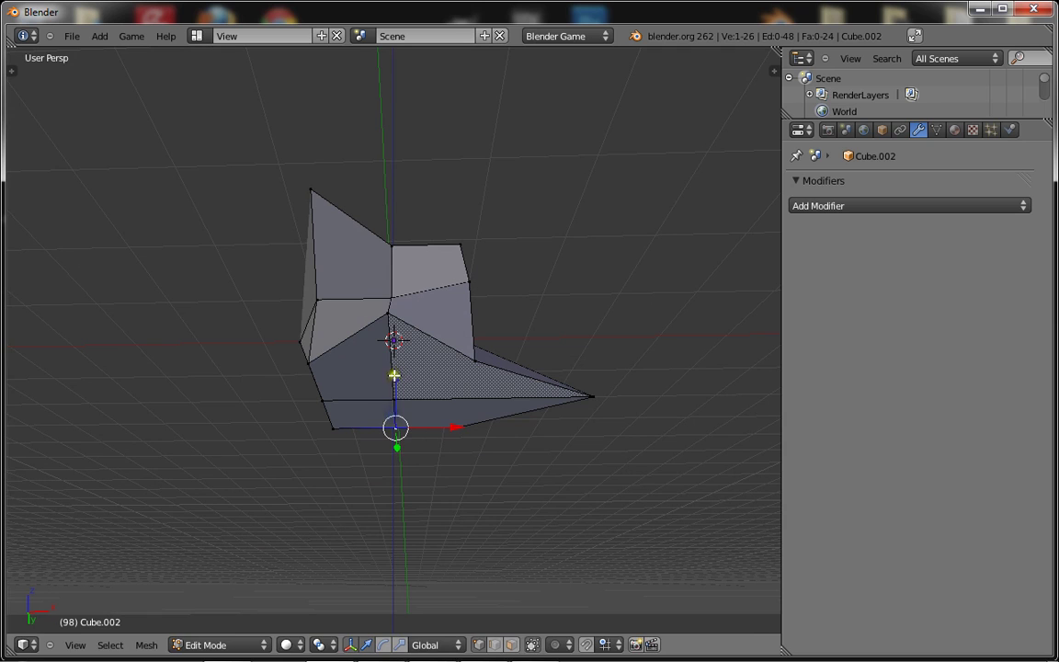
Step: Displace the lower vertices, pulling one side out along negative X, and stretch an upper side vertex very far along positive X
drag(393, 375, 394, 383)
middle_drag(396, 357, 359, 440)
drag(392, 401, 224, 419)
middle_drag(407, 354, 396, 390)
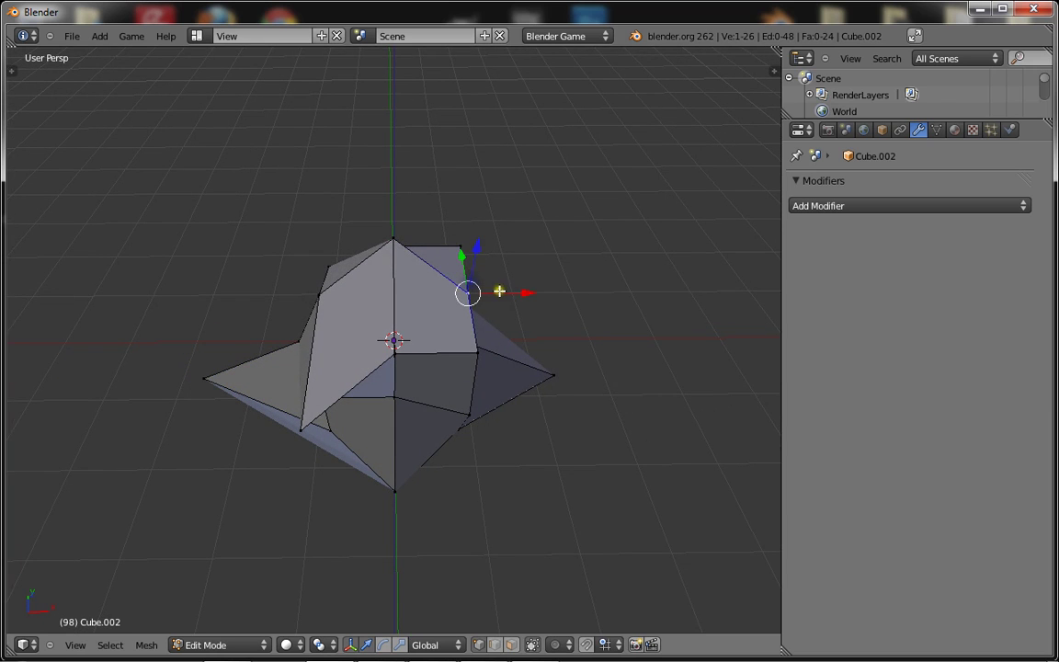
drag(500, 290, 680, 317)
Step: Return to Object Mode and add a Subdivision Surface modifier with 2 view subdivisions to the deformed cube
key(Tab)
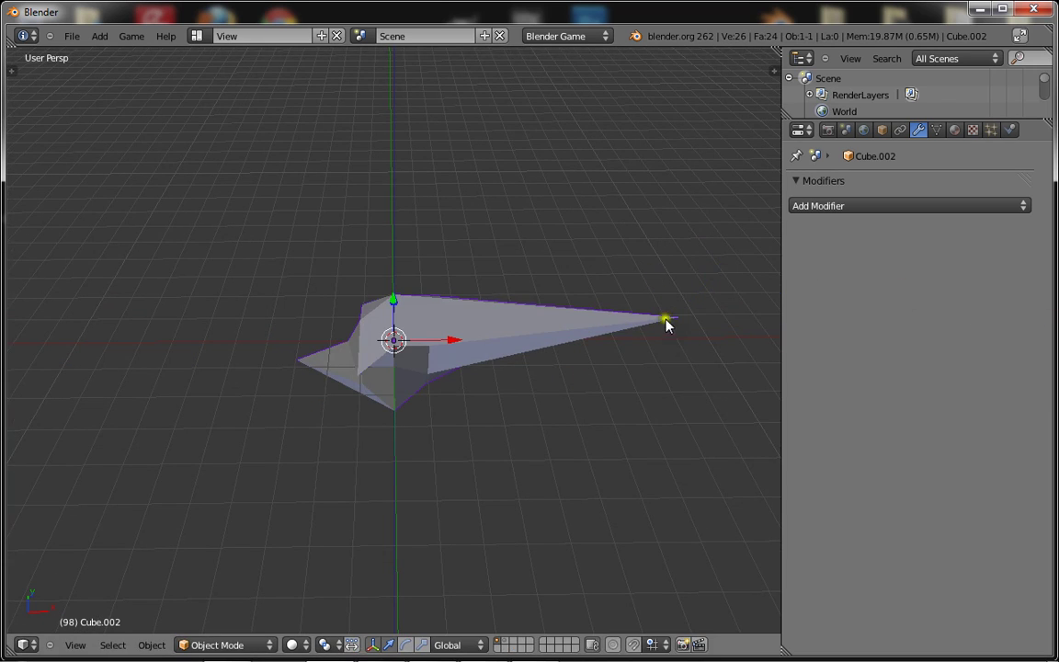
click(924, 204)
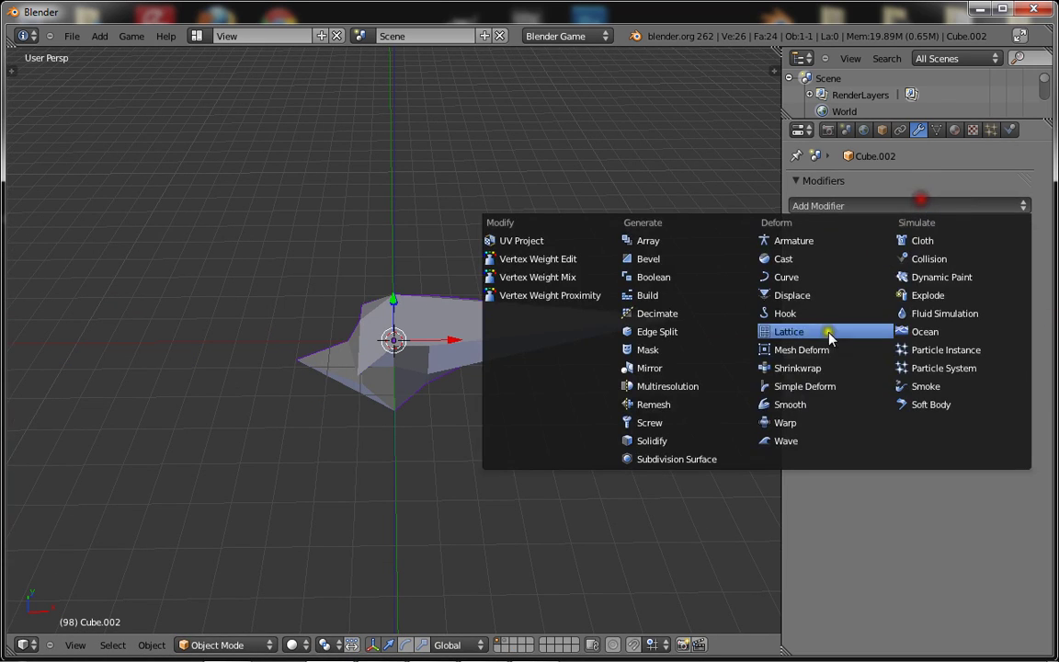
click(679, 459)
middle_drag(648, 449, 373, 227)
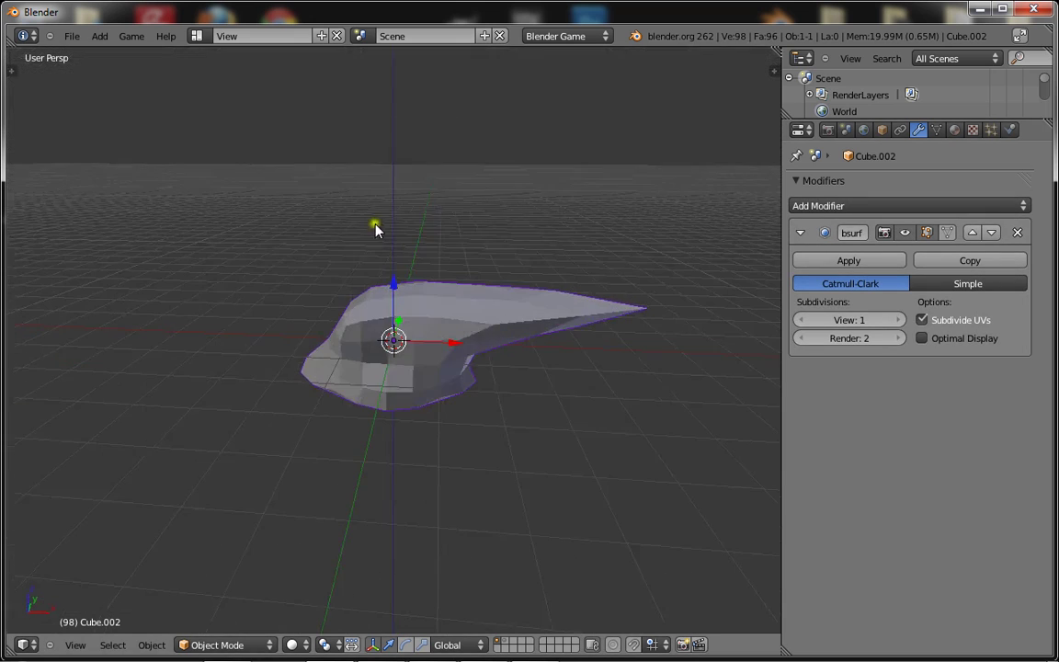
click(898, 319)
Step: Pull the overstretched vertex back toward the body along X to make the rock more compact, and return to Object Mode
key(Tab)
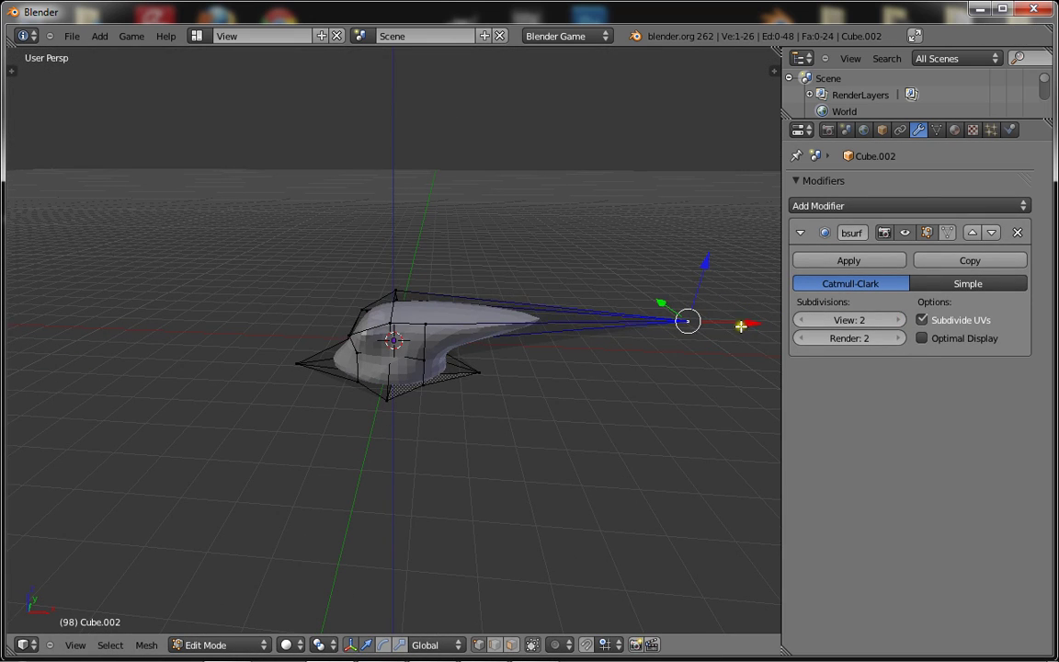
drag(741, 327, 537, 326)
key(Tab)
middle_drag(537, 326, 366, 341)
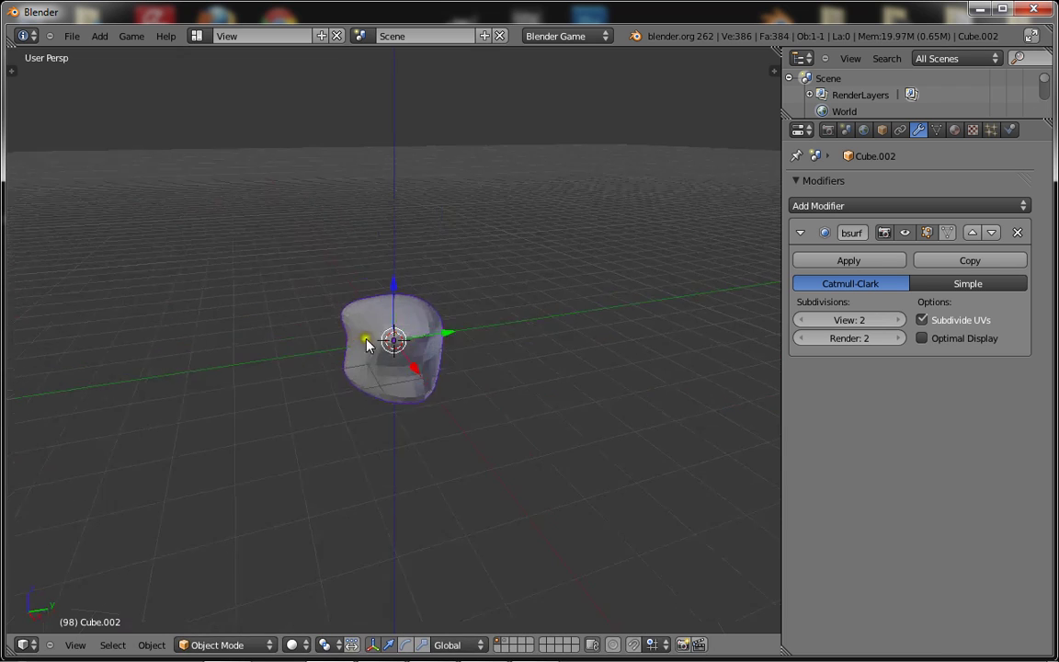
scroll(657, 350, up, 5)
middle_drag(657, 350, 437, 345)
Step: Shade all faces of the third rock smooth and apply its Subdivision Surface modifier in Object Mode
key(Tab)
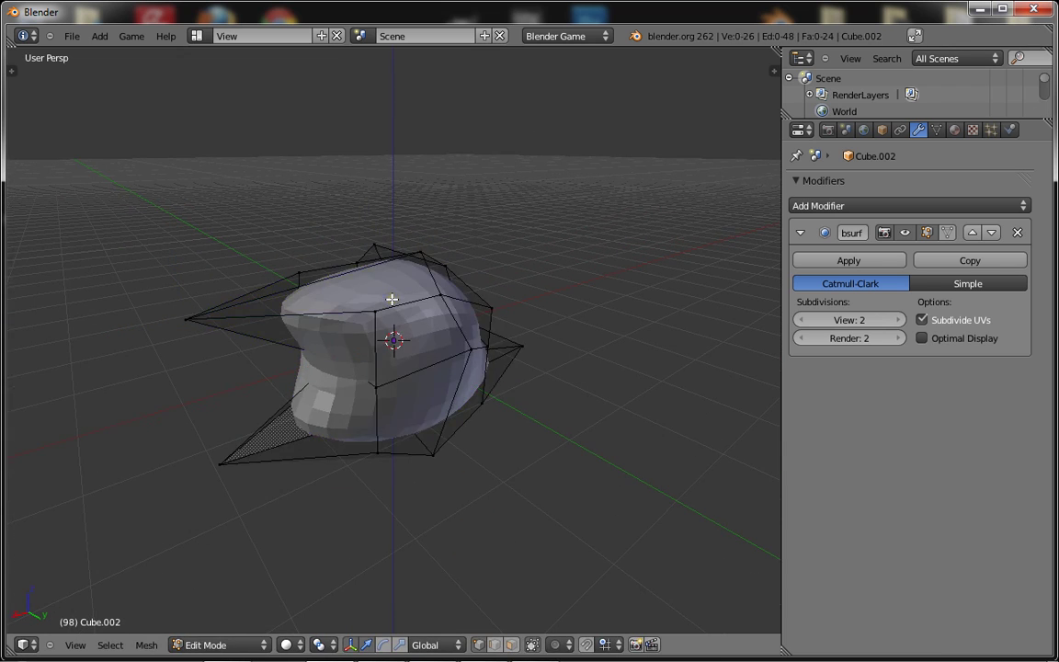
key(a)
key(w)
click(365, 449)
key(Tab)
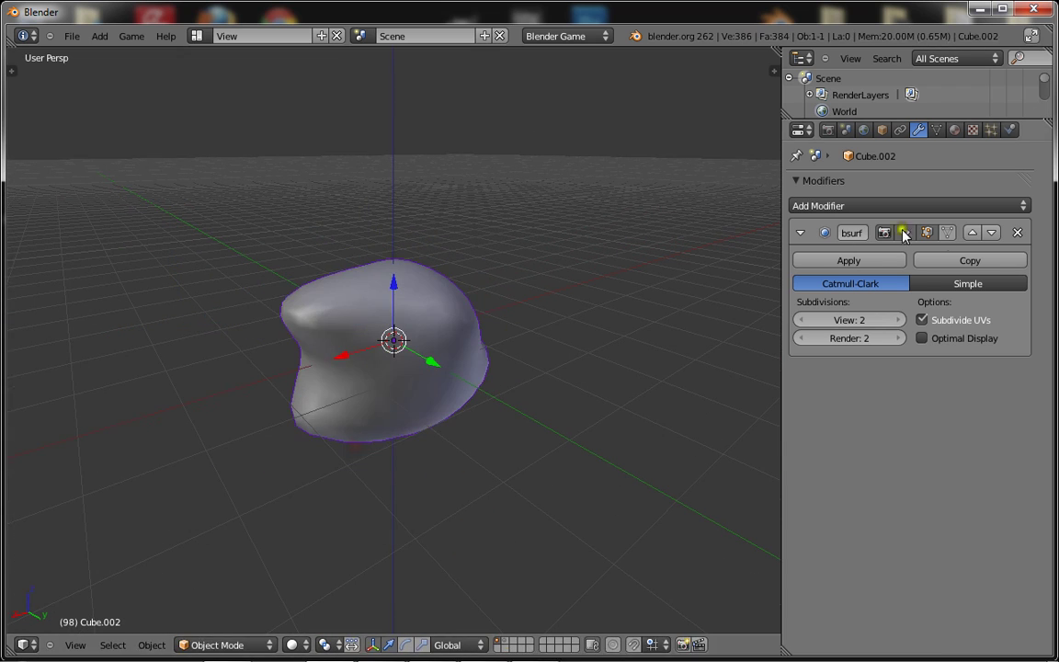
click(855, 258)
Step: Show the second layer together with the current one and move the second rock away from the others along Y
key(shift+2)
scroll(514, 339, down, 1)
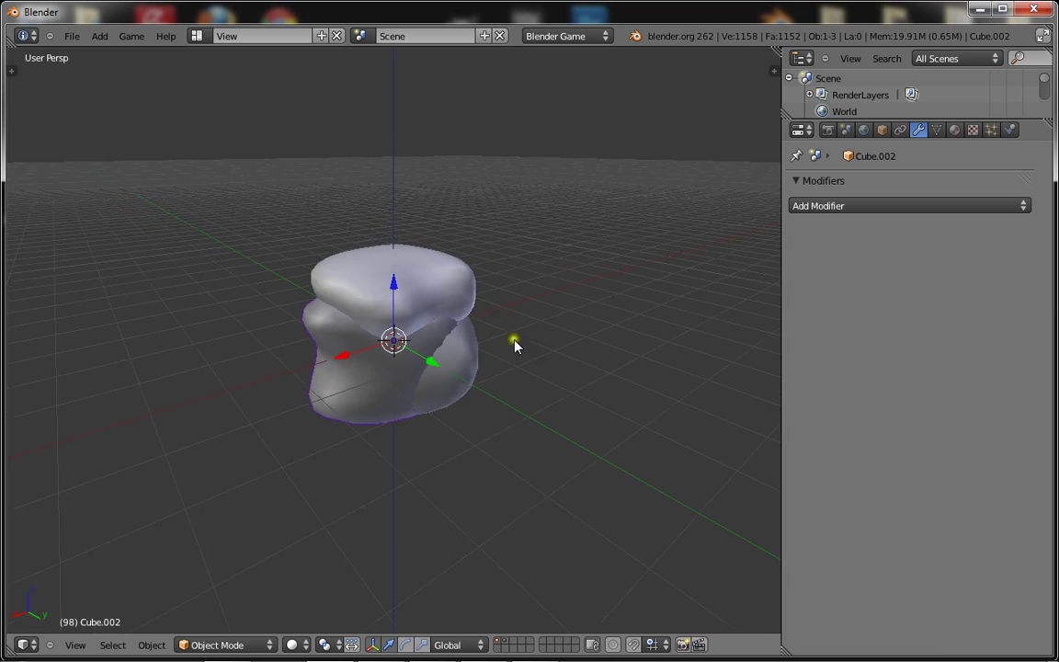
middle_drag(514, 339, 360, 403)
right_click(420, 357)
drag(327, 443, 281, 492)
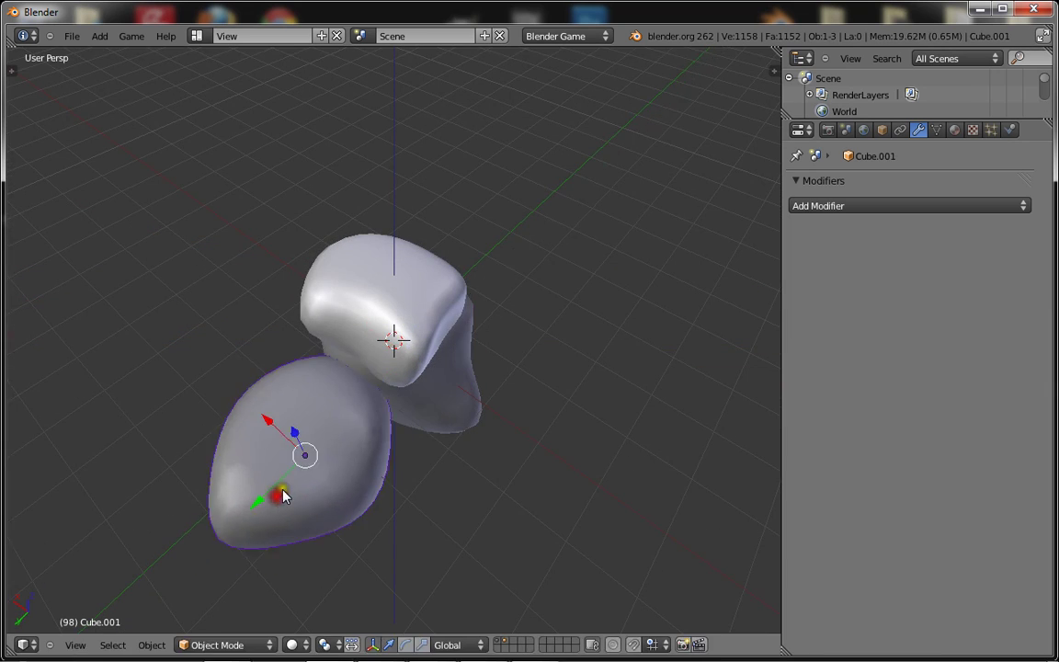
Step: Rotate the second rock freely from two viewing angles and turn it about the global Z axis
middle_drag(281, 491, 452, 376)
key(g)
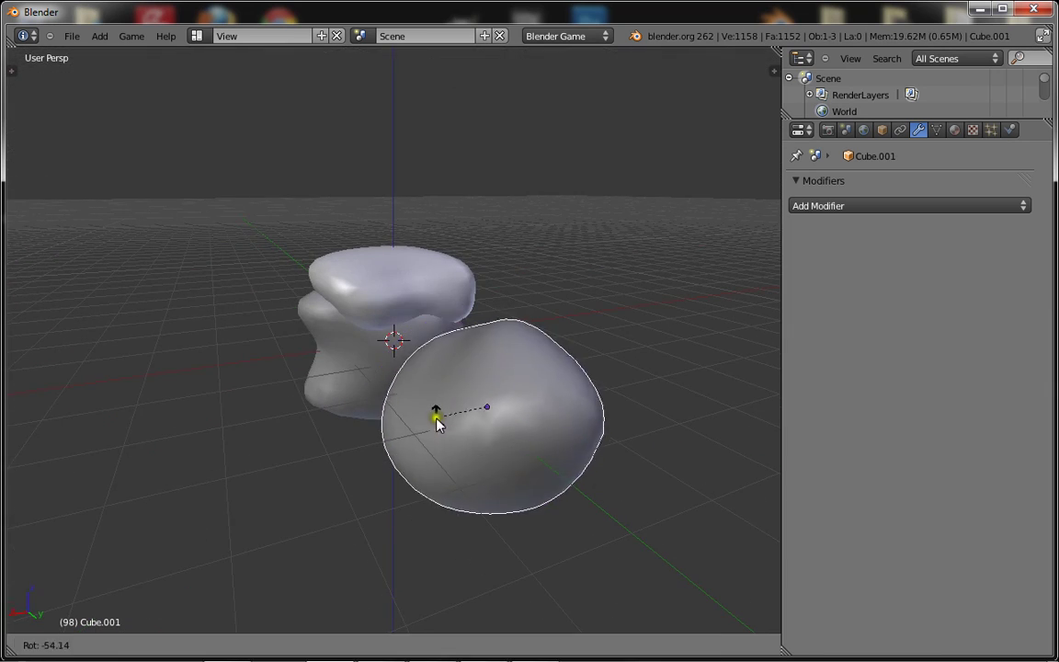
click(460, 465)
middle_drag(461, 465, 487, 390)
key(g)
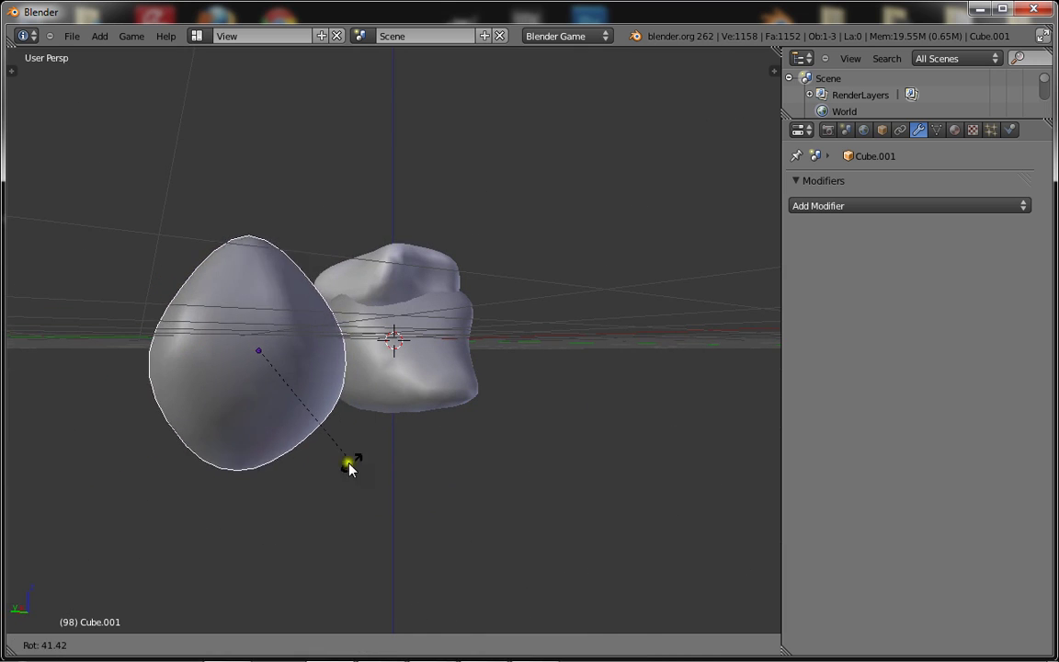
click(310, 409)
middle_drag(310, 409, 327, 533)
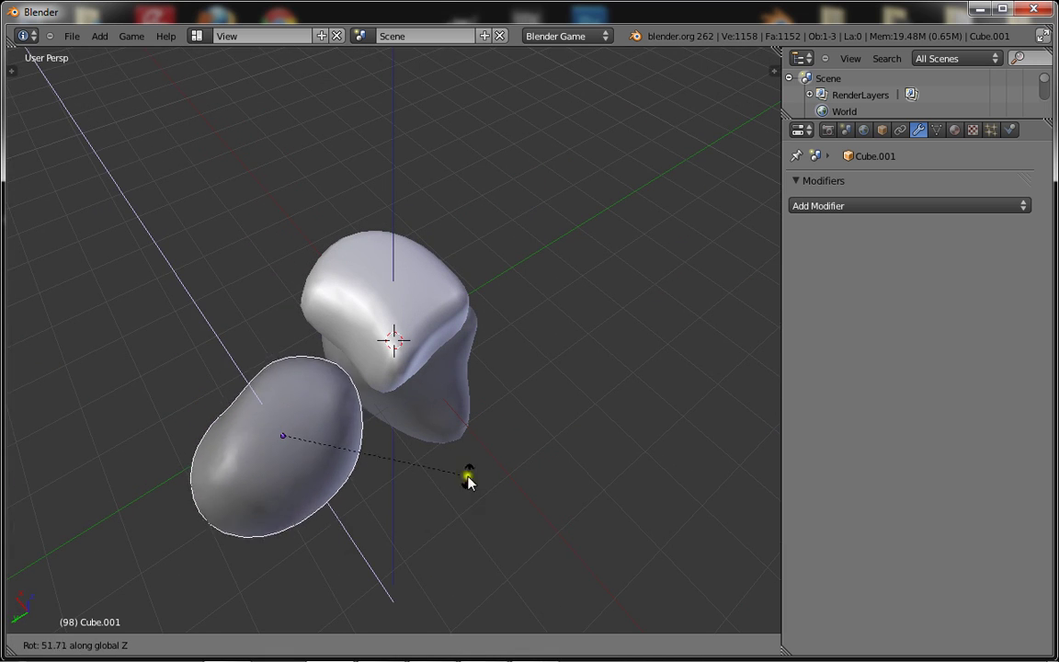
click(467, 321)
Step: Select the first rock and move it off the third rock along X and Y
right_click(419, 307)
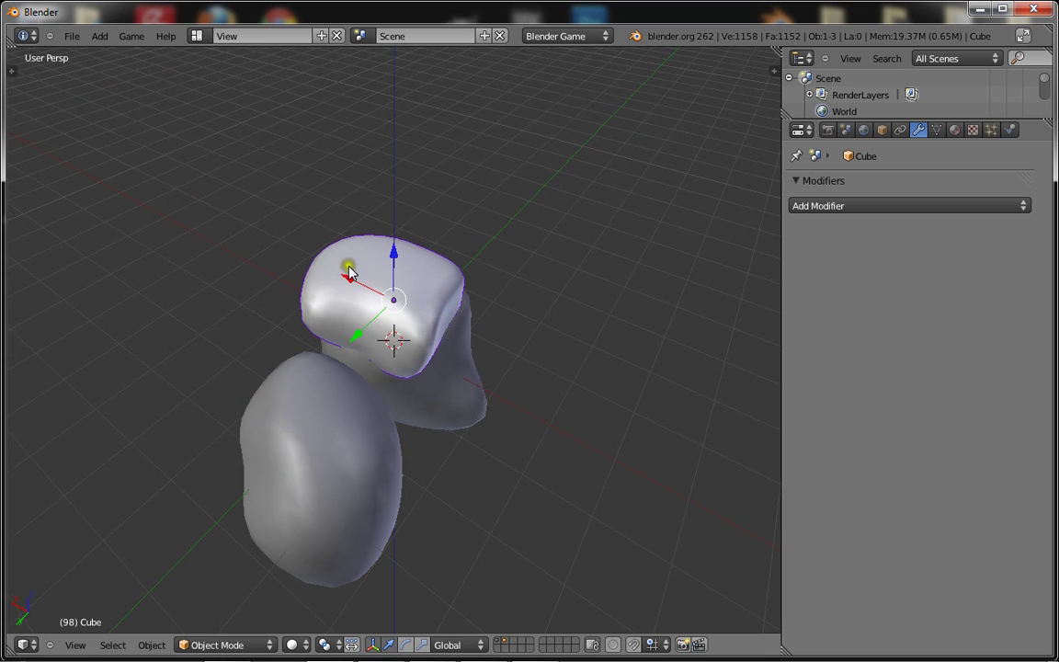
drag(350, 268, 429, 368)
middle_drag(478, 375, 419, 380)
key(g)
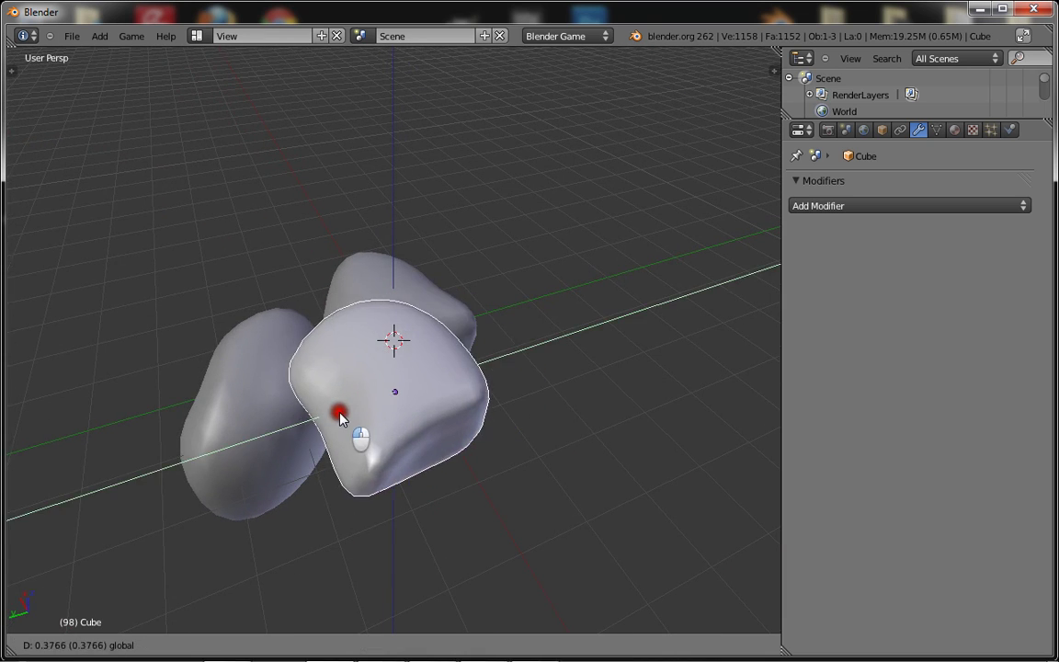
click(305, 371)
middle_drag(305, 371, 394, 342)
key(r)
key(z)
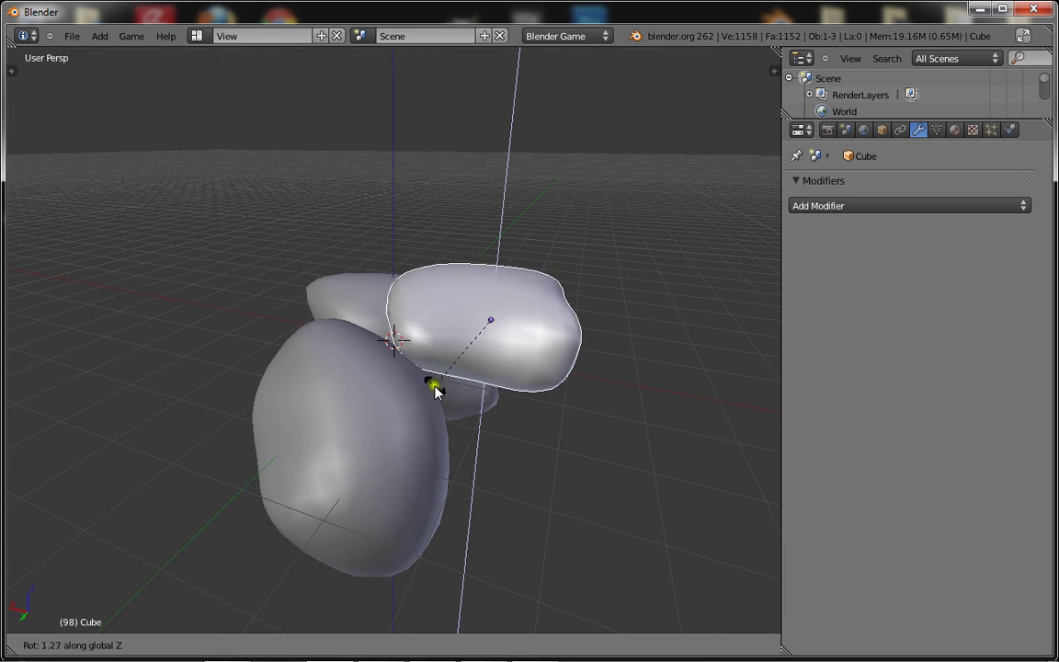
key(x)
right_click(373, 407)
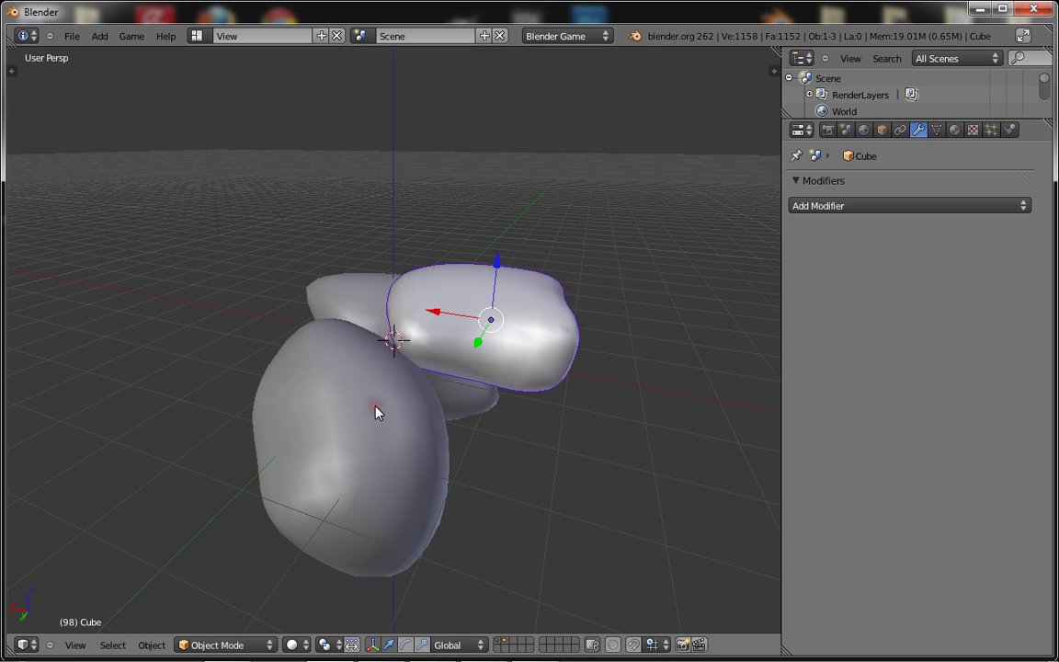
Step: Rotate the first rock about Y so it stands tilted, and lower it along Z
key(r)
key(y)
click(365, 294)
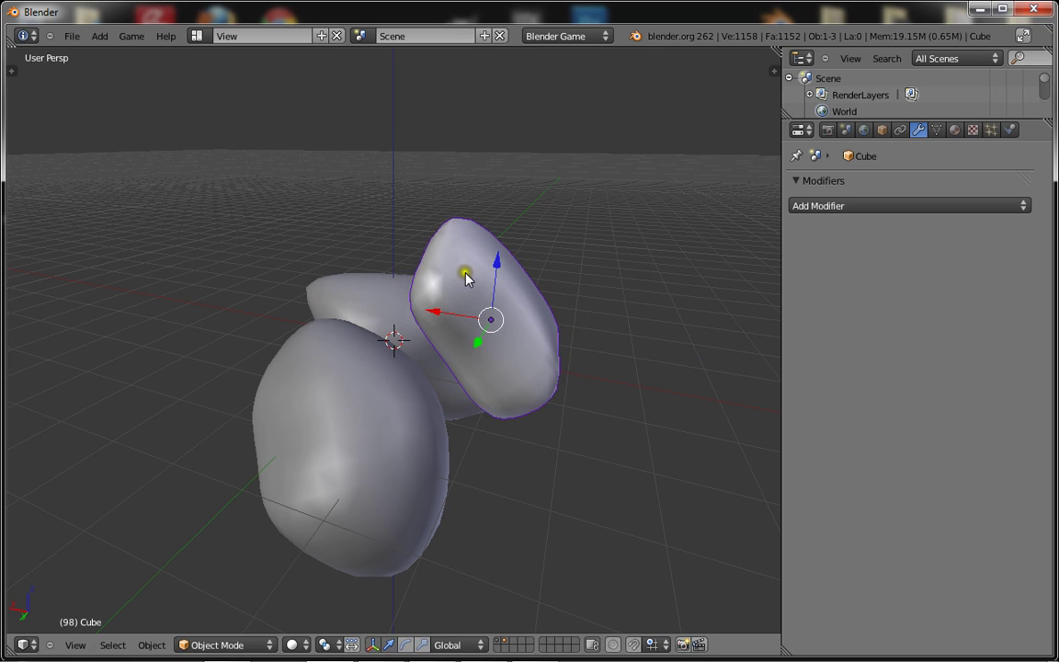
drag(495, 261, 489, 333)
Step: Move the first rock away from the group along X and scale up the third rock at the centre
middle_drag(499, 368, 245, 456)
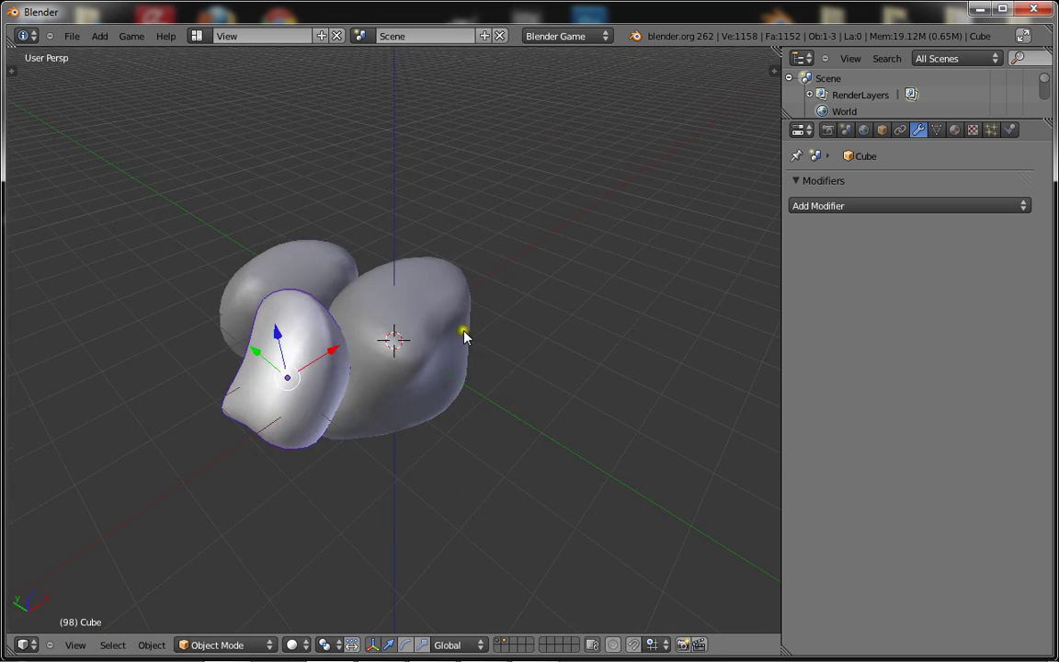
key(g)
key(x)
click(346, 370)
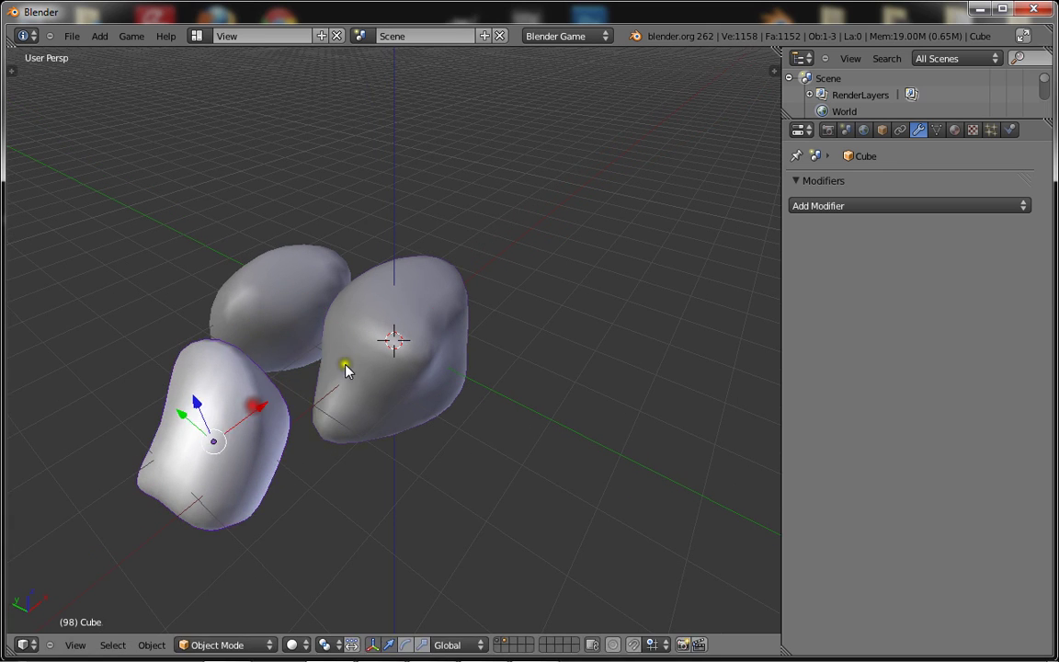
key(s)
click(525, 393)
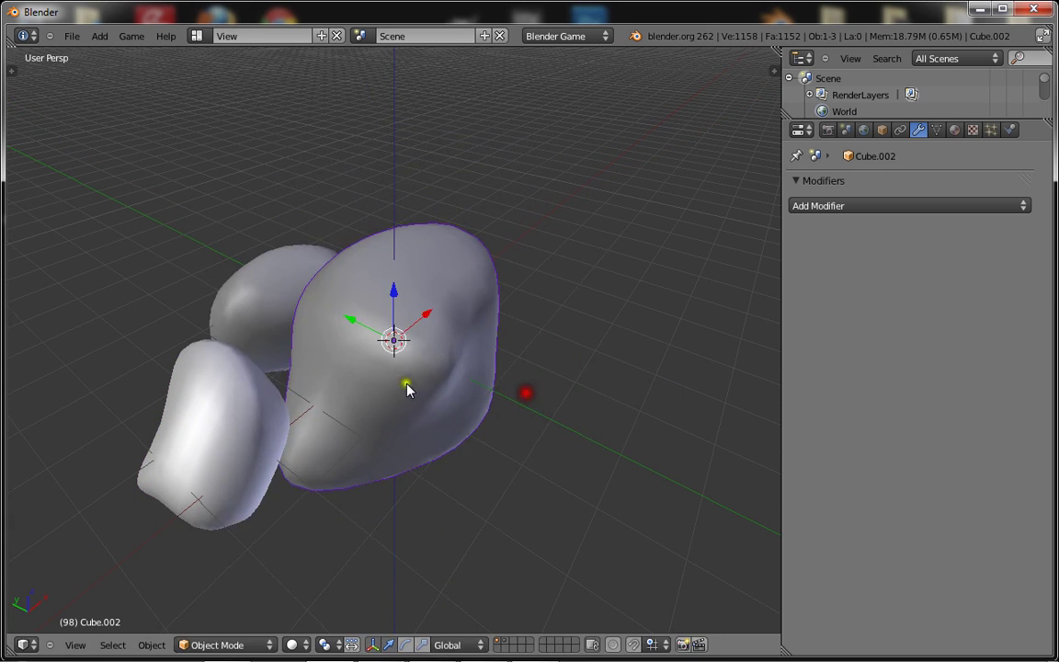
Step: Duplicate the first rock, place the copy between the two front rocks and rotate it about Z
middle_drag(406, 385, 322, 358)
middle_drag(362, 497, 455, 395)
key(shift+d)
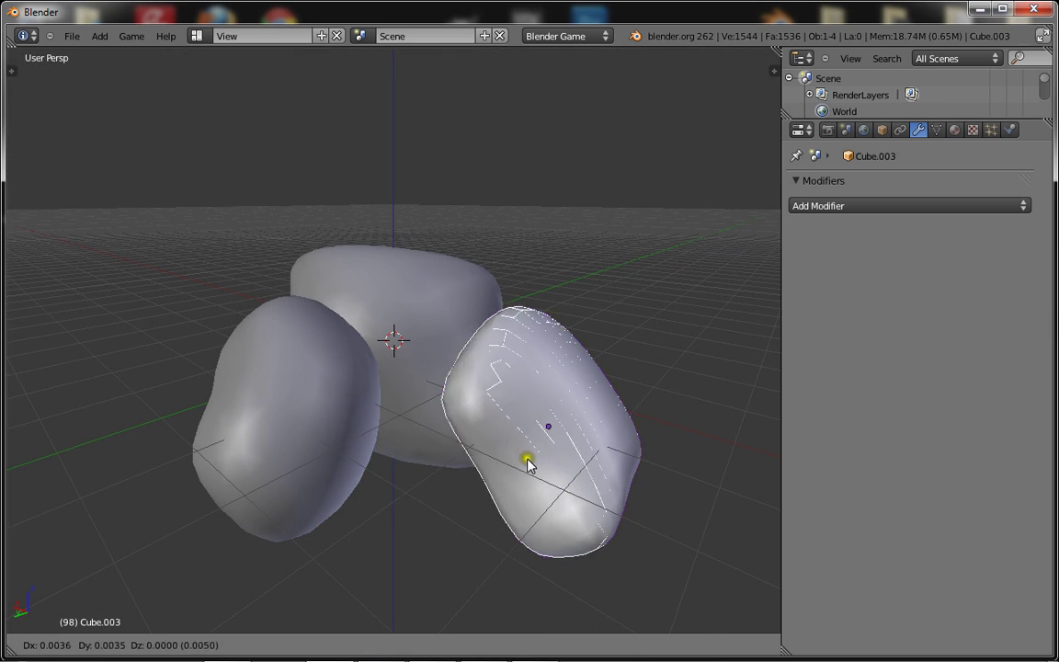
click(418, 516)
key(r)
key(z)
click(327, 511)
Step: Scale the copy down to a small pebble and move it beside the second rock
key(s)
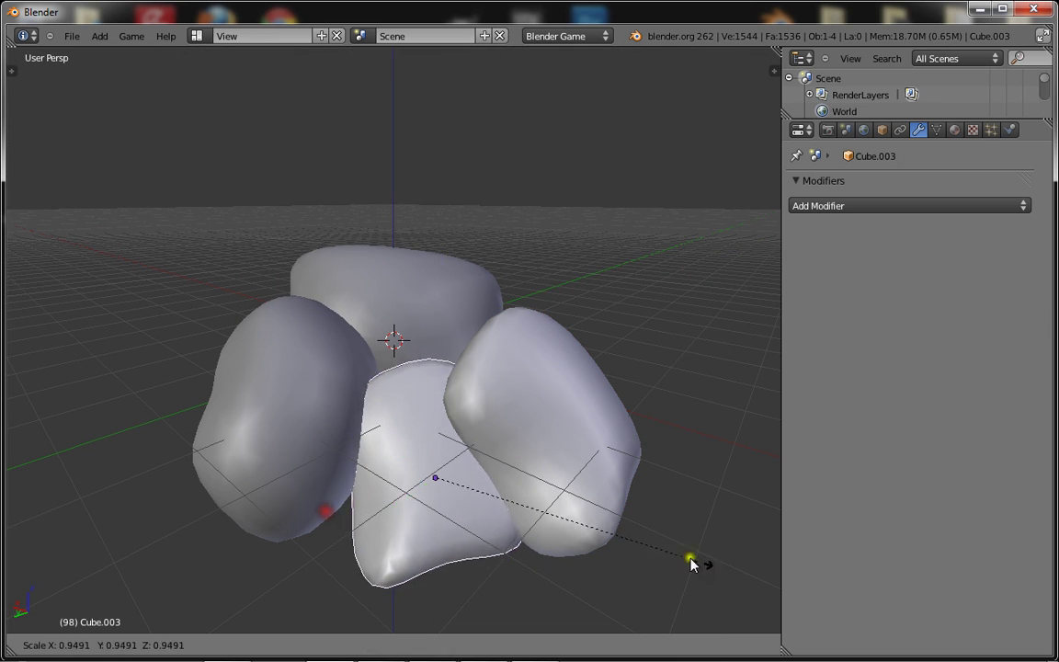
key(g)
click(422, 503)
Step: Duplicate the second rock, place the copy in the gap between the large rocks and rotate it
right_click(343, 409)
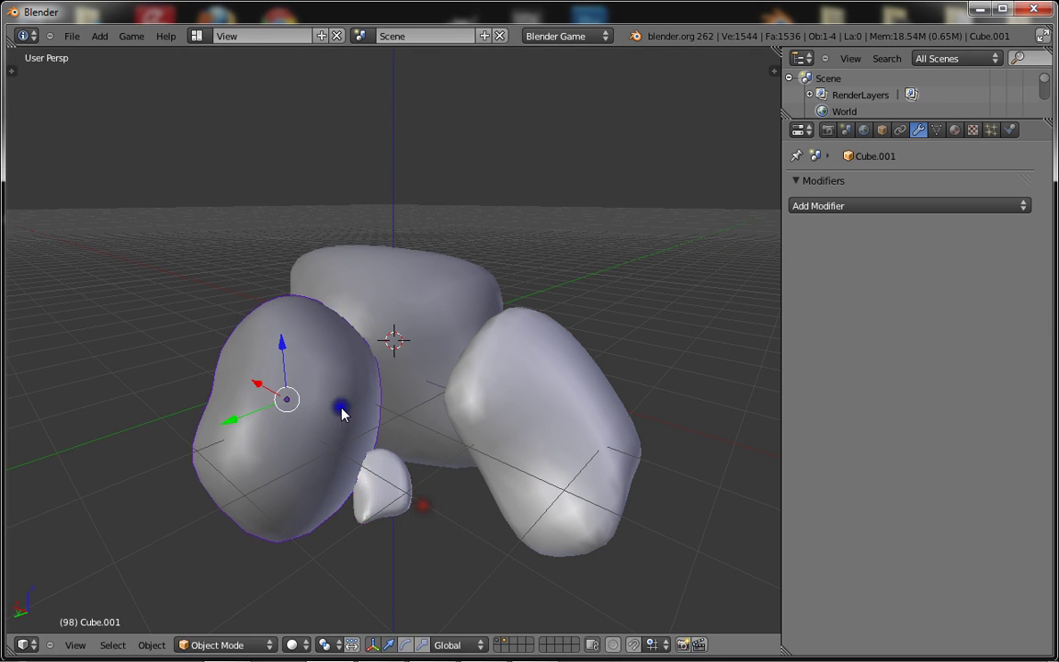
key(shift+d)
click(568, 493)
key(r)
click(366, 579)
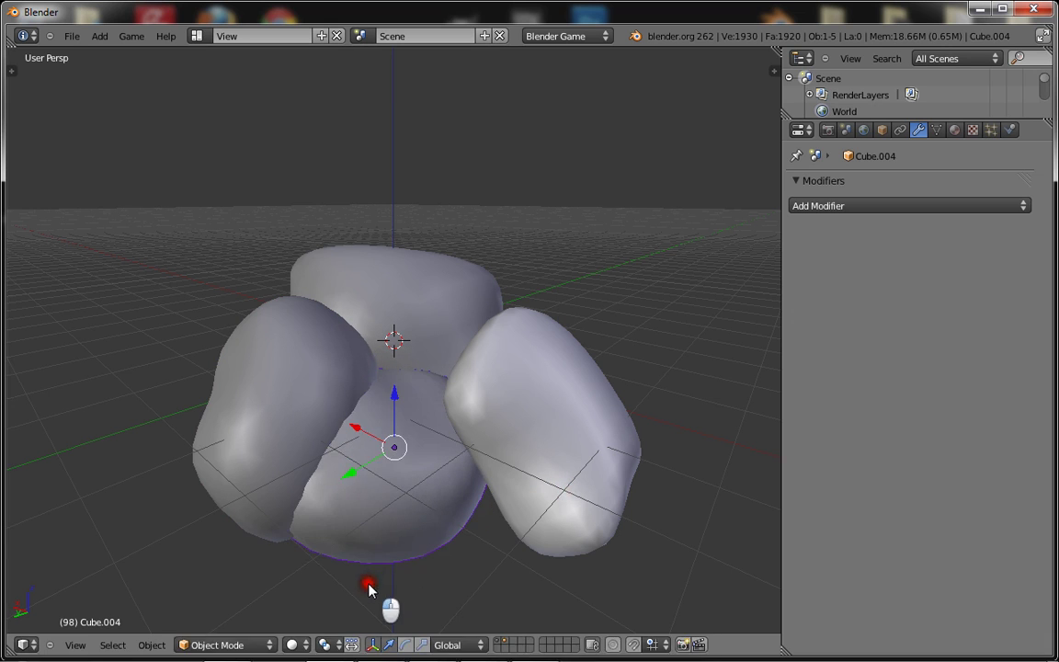
Step: Scale the second rock's copy down to a small stone and move it in behind the pebble
key(s)
click(519, 507)
middle_drag(550, 482, 543, 426)
key(g)
drag(309, 445, 299, 448)
drag(347, 389, 347, 378)
Step: Duplicate the large third rock and place the copy in front of it, between the two front rocks
right_click(405, 314)
middle_drag(493, 337, 492, 346)
scroll(492, 349, down, 4)
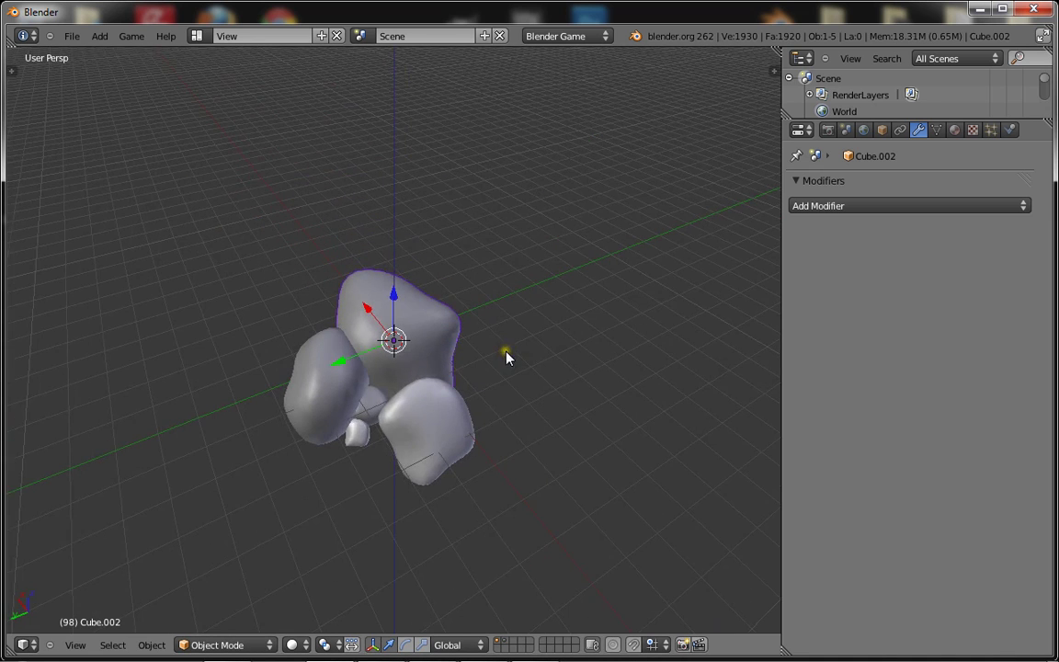
key(shift+d)
click(486, 439)
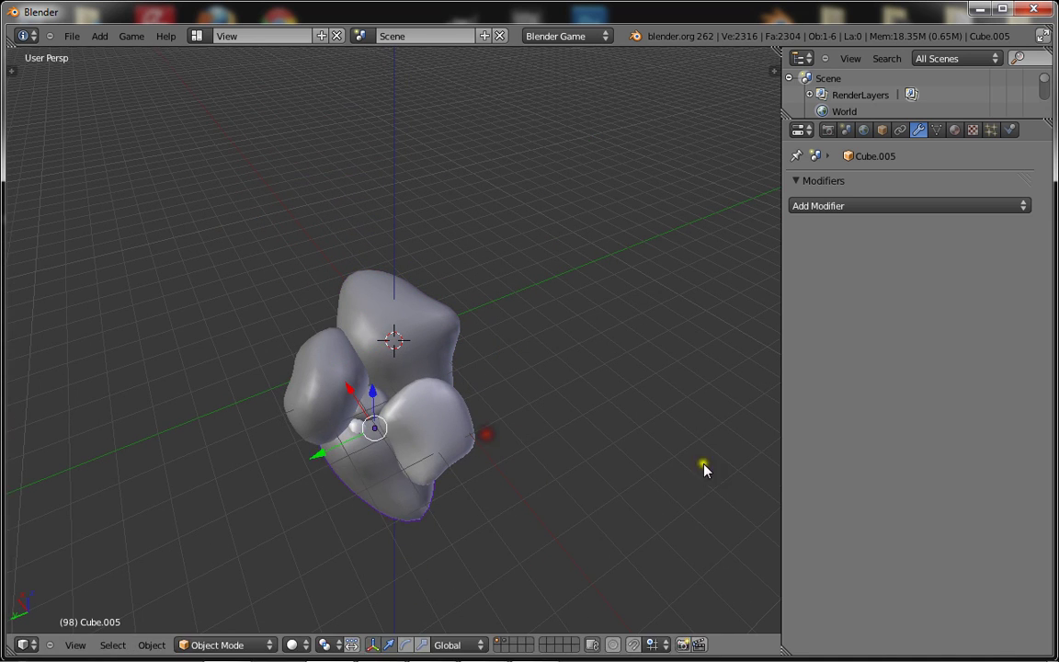
Step: Shrink the third rock's copy to a small stone, position it between the large rocks and rotate it
key(s)
middle_drag(410, 377, 418, 367)
drag(405, 356, 417, 300)
key(g)
click(380, 366)
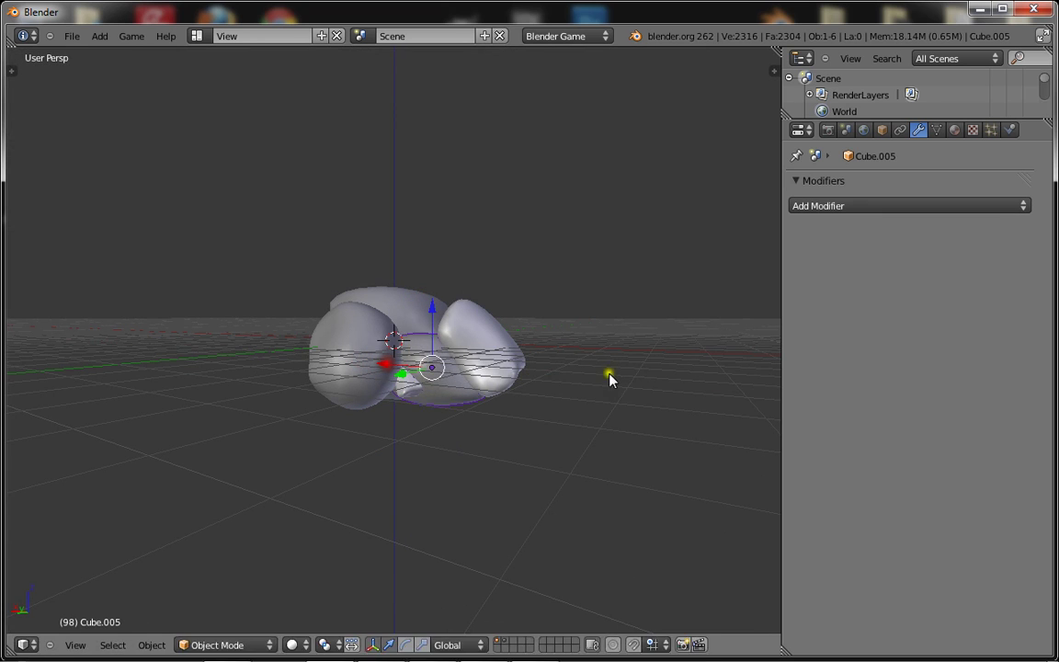
key(s)
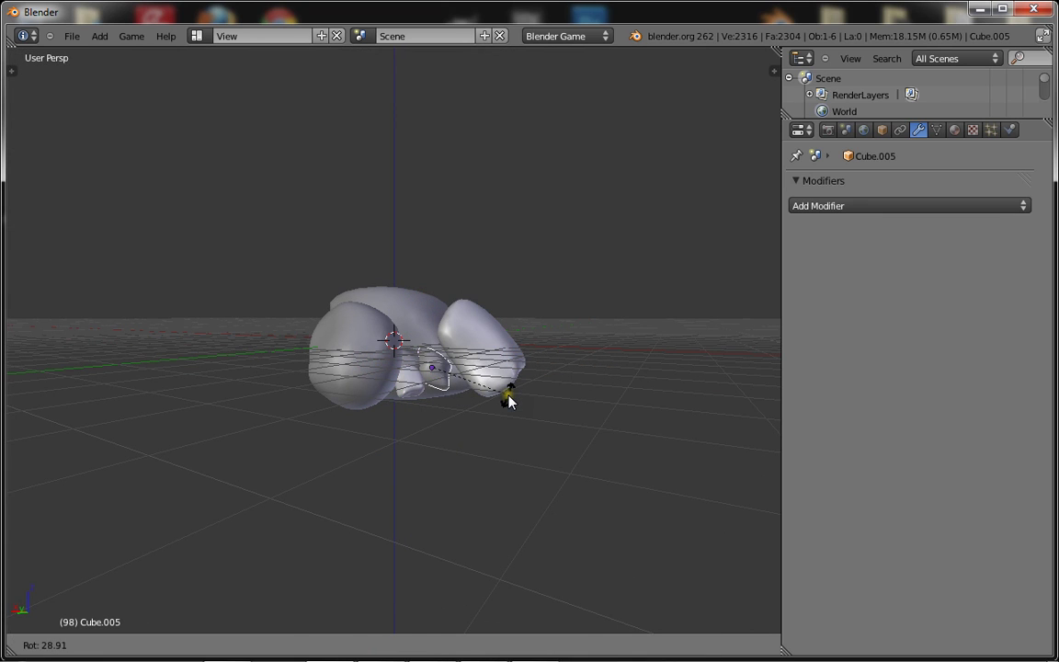
click(508, 400)
Step: Lower the new small stone along Z beside the pebbles and scale it up slightly
scroll(503, 397, up, 6)
key(g)
key(z)
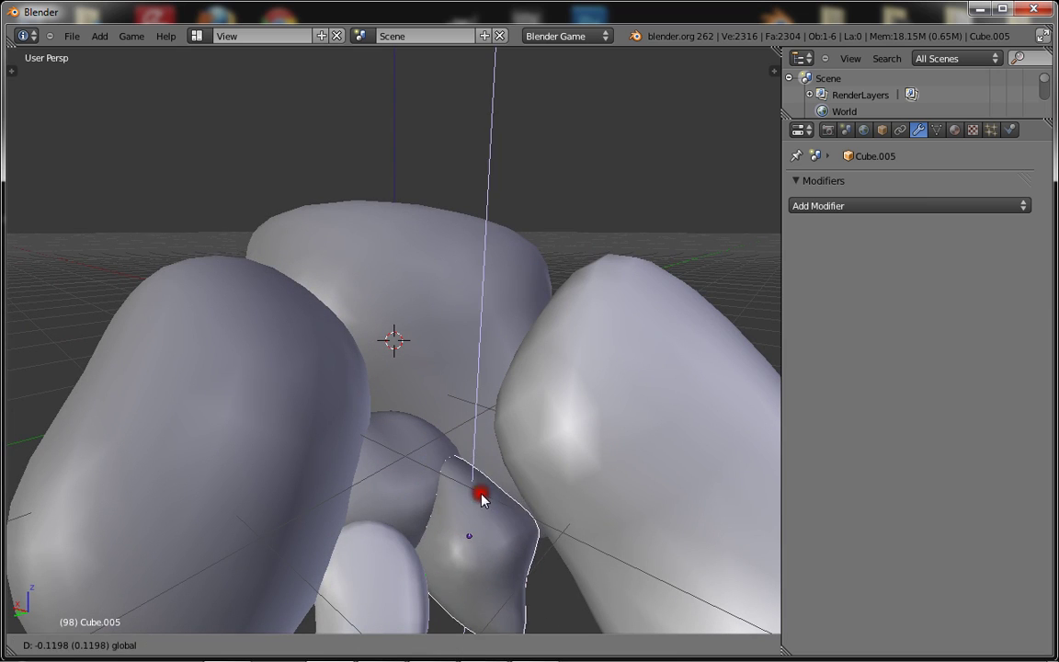
click(529, 503)
key(s)
click(599, 456)
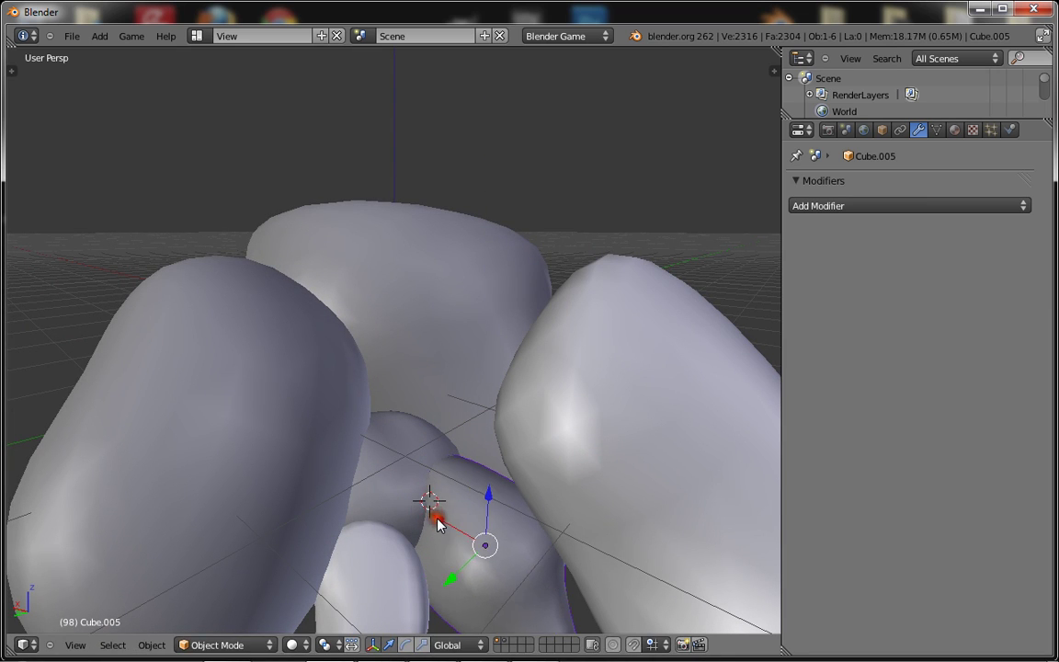
Step: Rotate the new small stone about the global Z axis and adjust its scale to fit the gap
scroll(438, 525, down, 5)
scroll(437, 525, up, 3)
scroll(446, 501, down, 1)
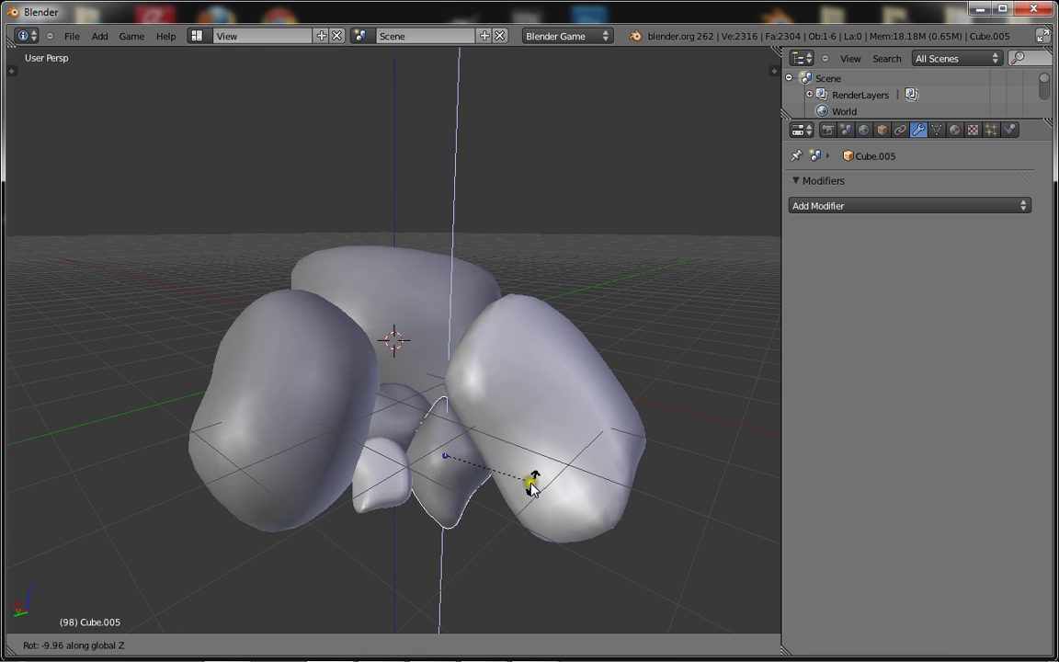
click(439, 488)
key(s)
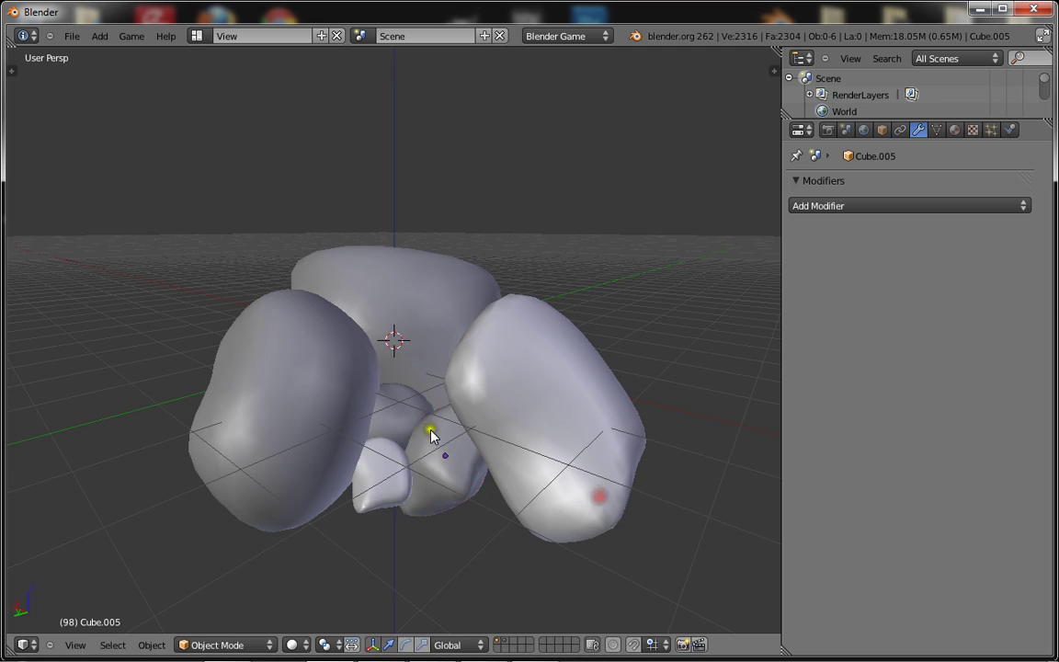
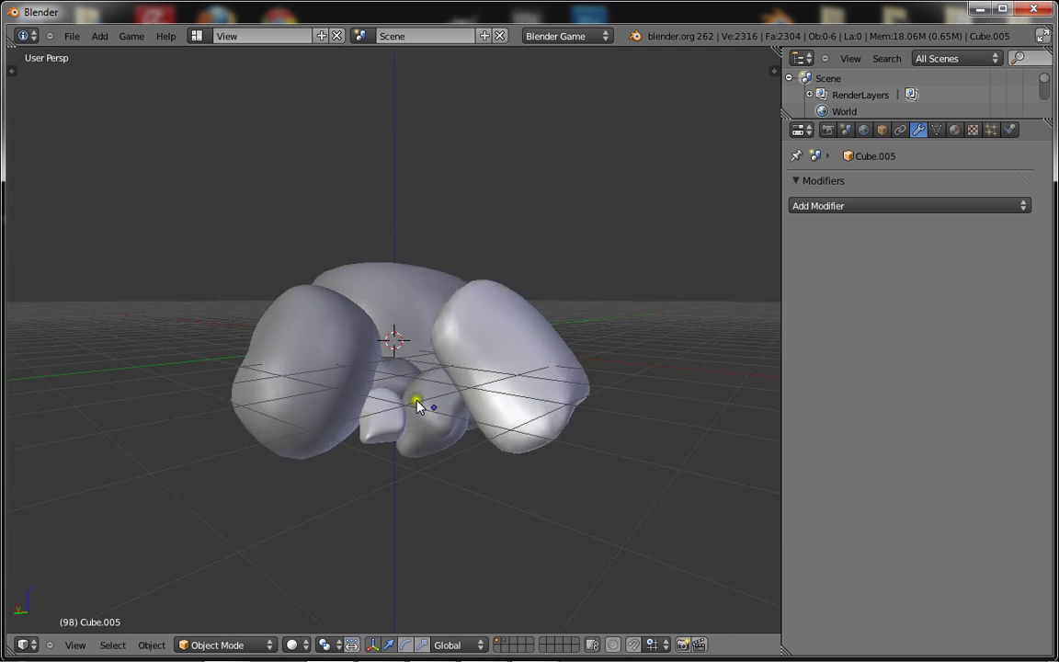
Step: Select the large third rock as the active object
scroll(376, 355, up, 4)
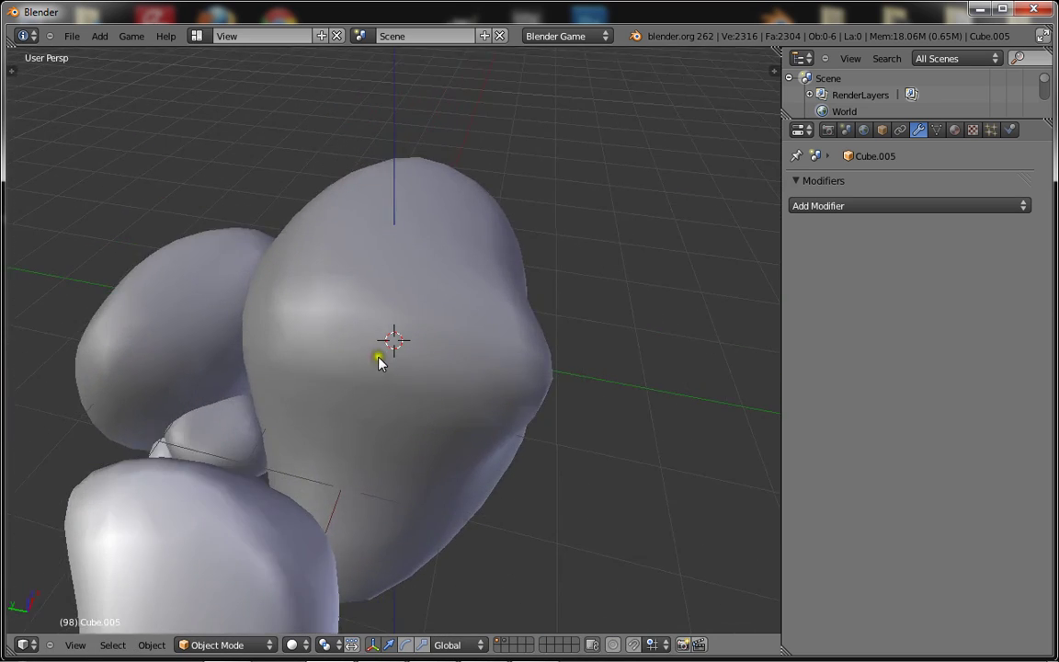
right_click(378, 357)
scroll(388, 357, down, 4)
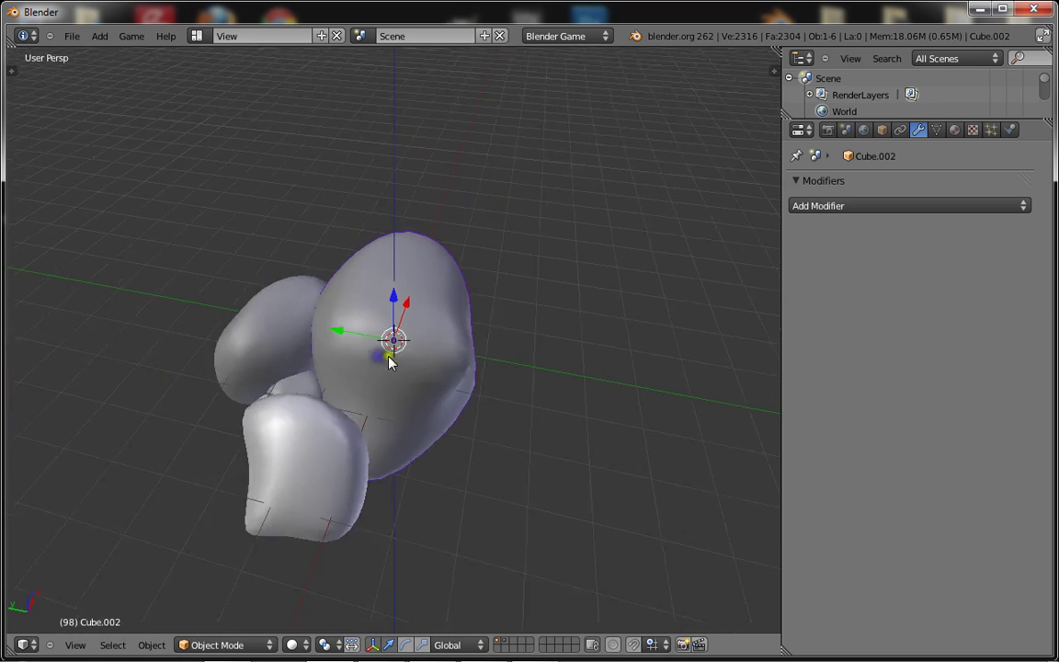
Step: Split the 3D view into two stacked areas and change the lower one to the UV/Image Editor
right_click(782, 377)
click(781, 375)
click(234, 368)
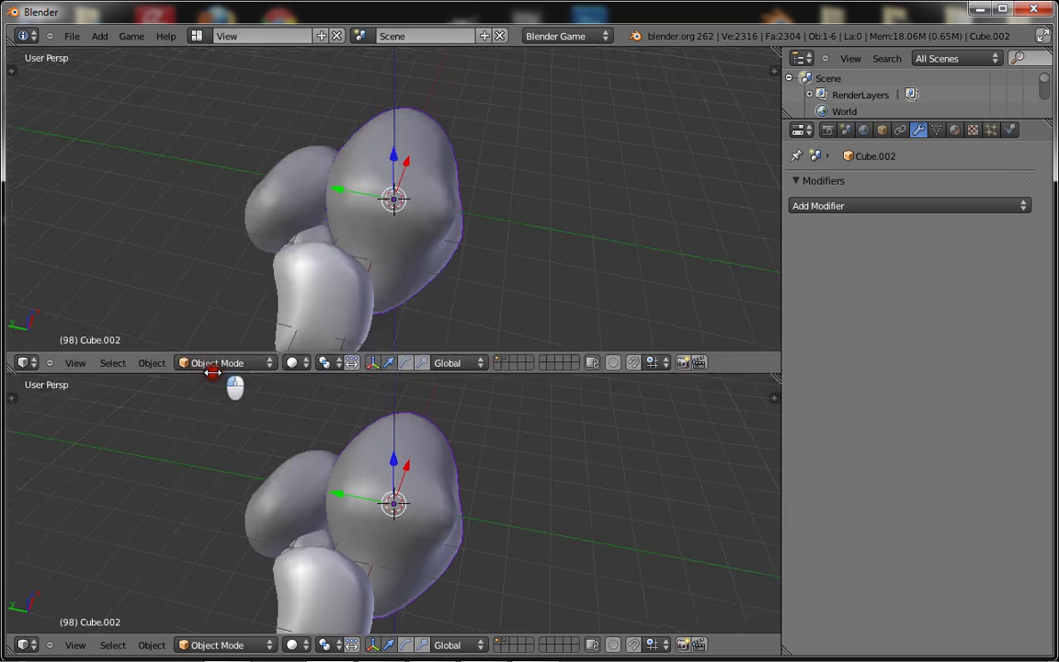
click(24, 644)
click(64, 542)
Step: Select all the rocks and join them into one object
middle_drag(338, 220, 350, 273)
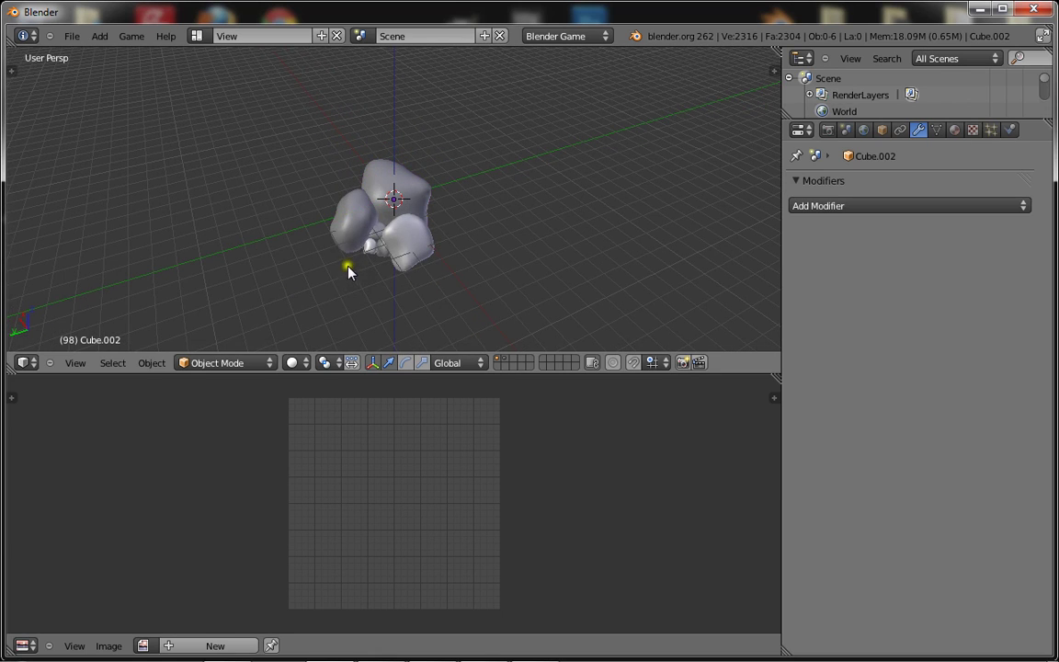
key(a)
middle_drag(255, 302, 509, 161)
key(ctrl+j)
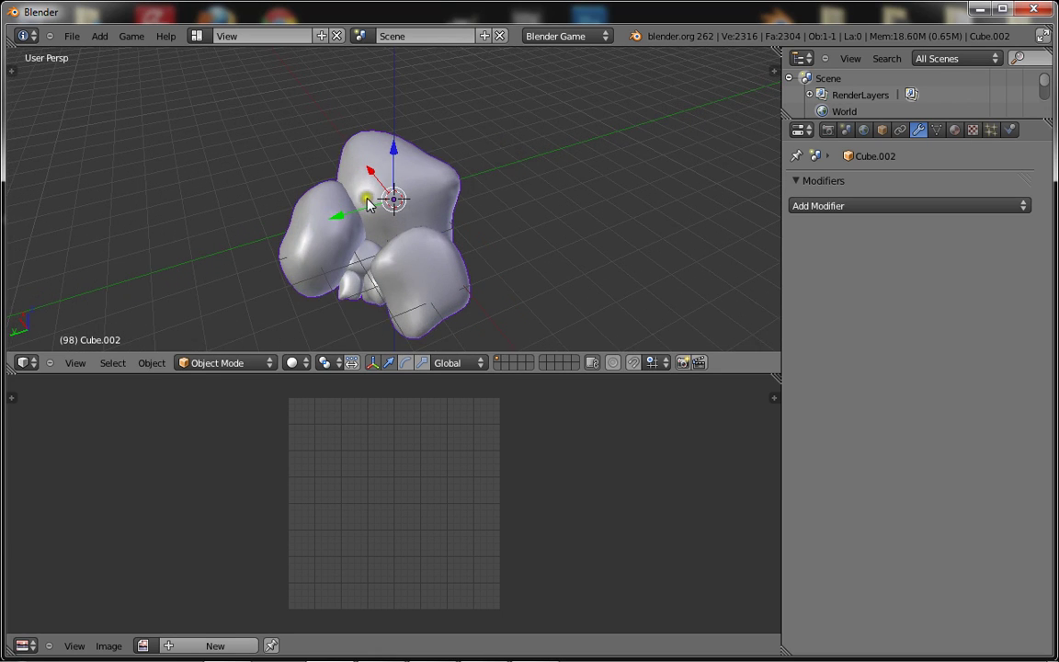
Step: Enter Edit Mode on the joined rocks and unwrap the whole mesh with Smart UV Project at default settings
key(Tab)
key(u)
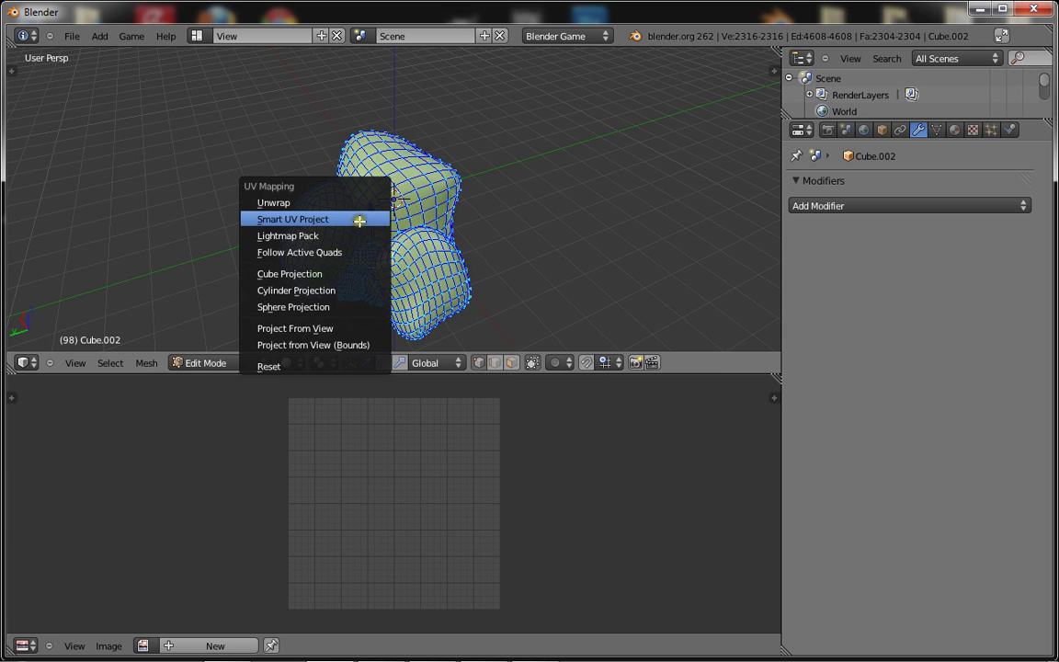
click(361, 220)
click(444, 307)
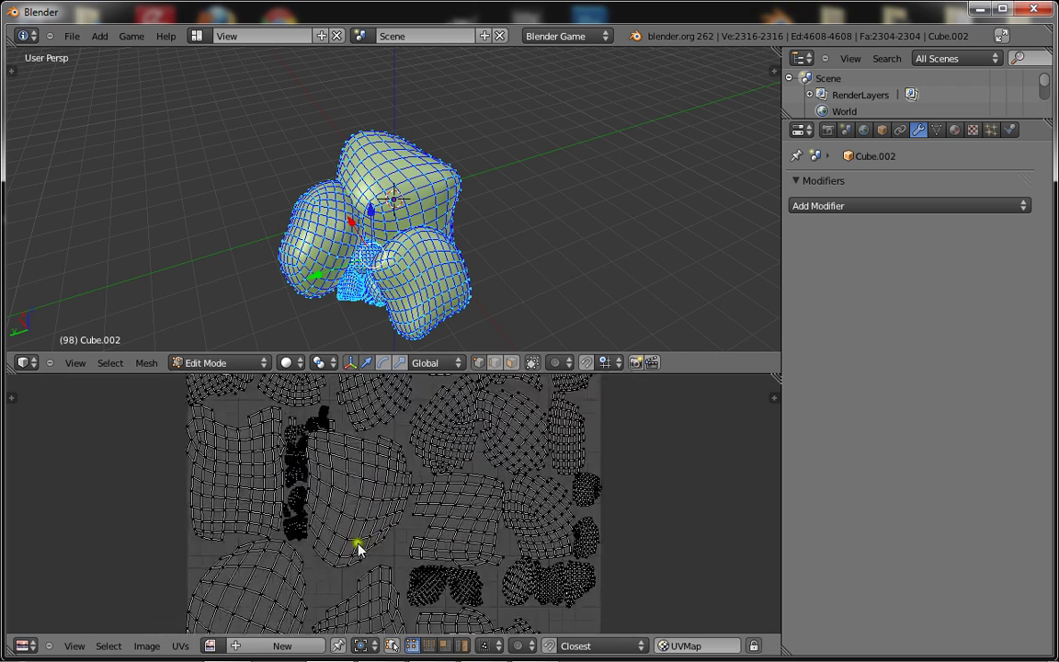
Step: Create a new 1024 × 1024 image named AO for the rocks' UV layout
click(294, 645)
click(336, 492)
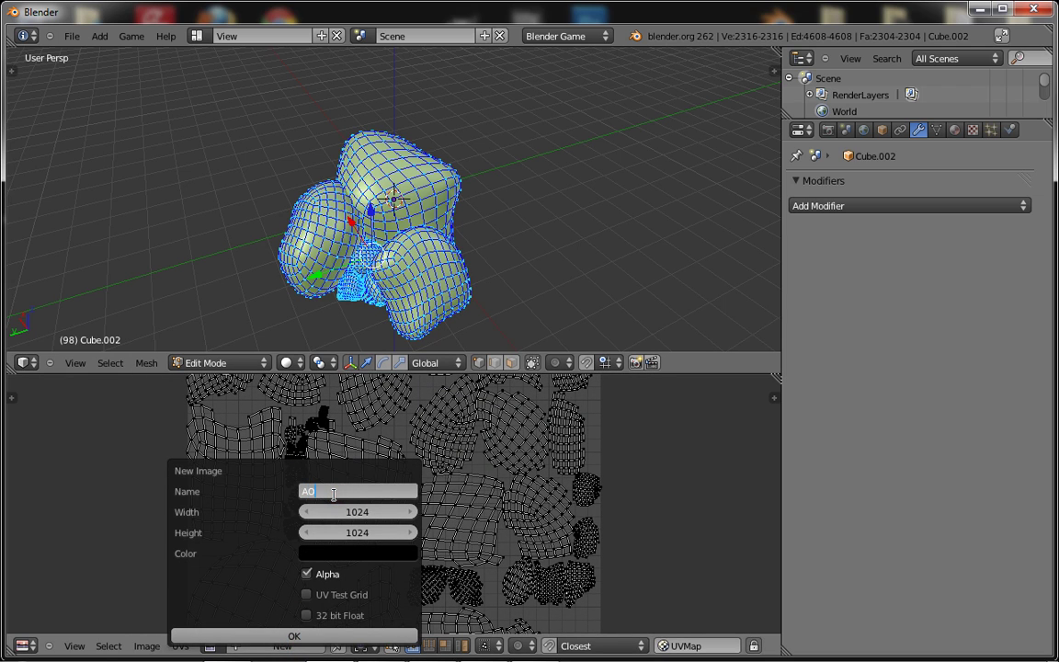
click(288, 635)
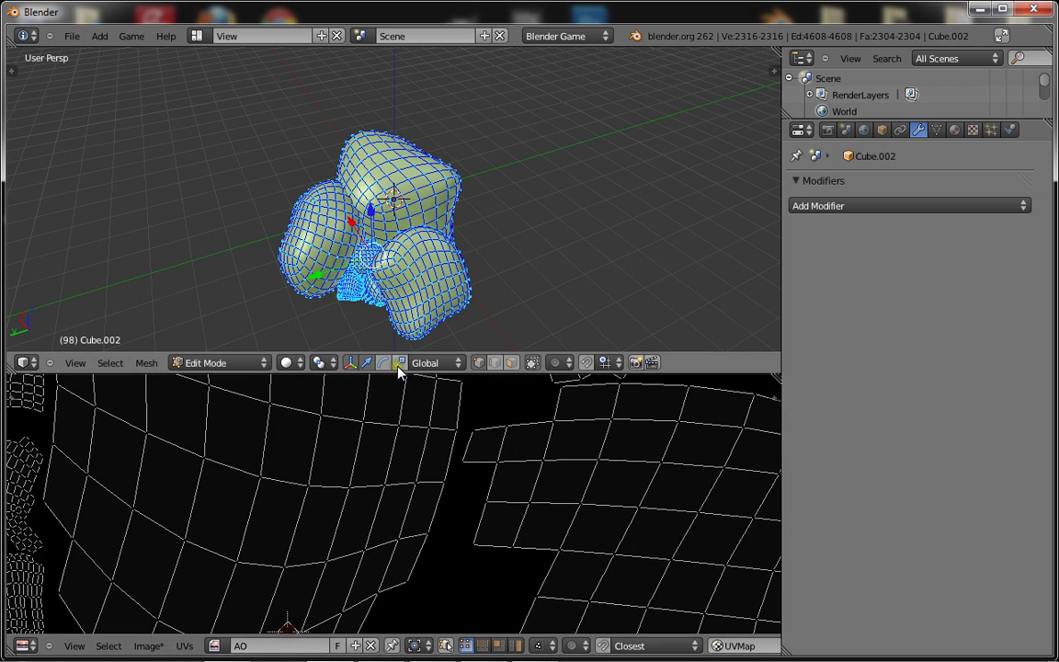
Step: Switch the render engine to Blender Render and open the World settings at the Ambient Occlusion and Gather options
click(570, 36)
click(568, 53)
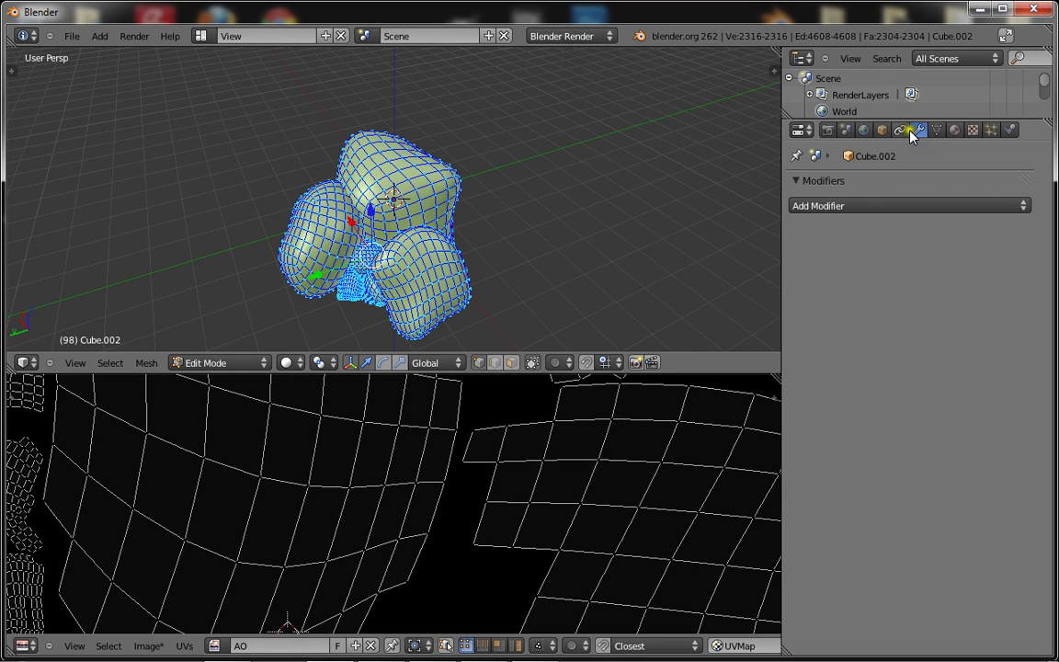
click(870, 130)
scroll(890, 539, down, 4)
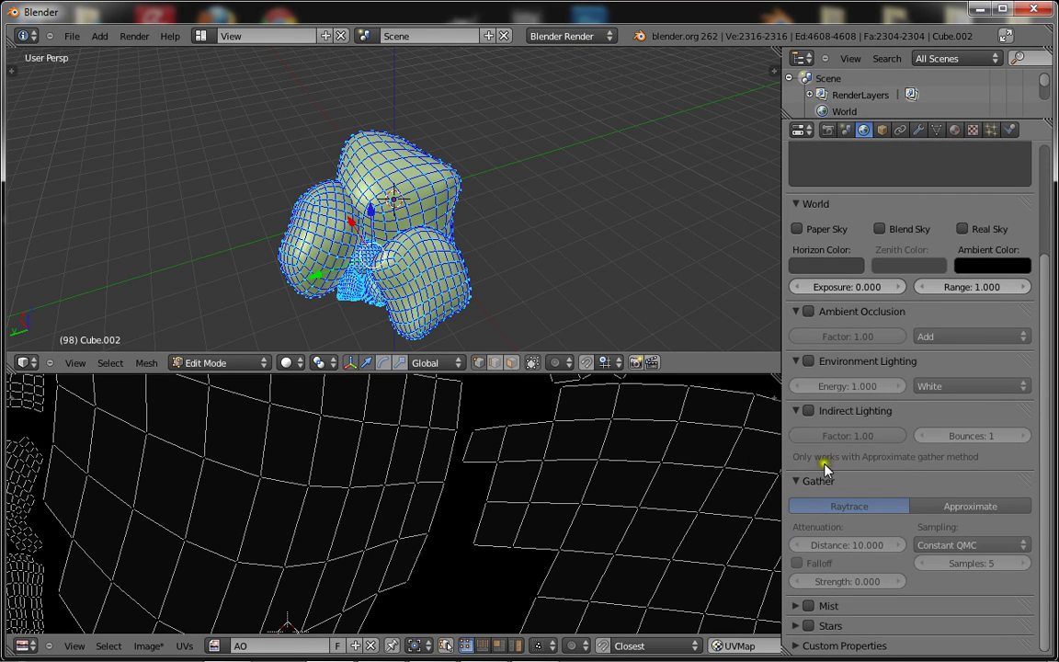
Step: Enable ambient occlusion in the world settings with 15 gather samples and set the render anti-aliasing samples to 5
click(809, 311)
click(960, 569)
text(15)
key(Return)
click(830, 131)
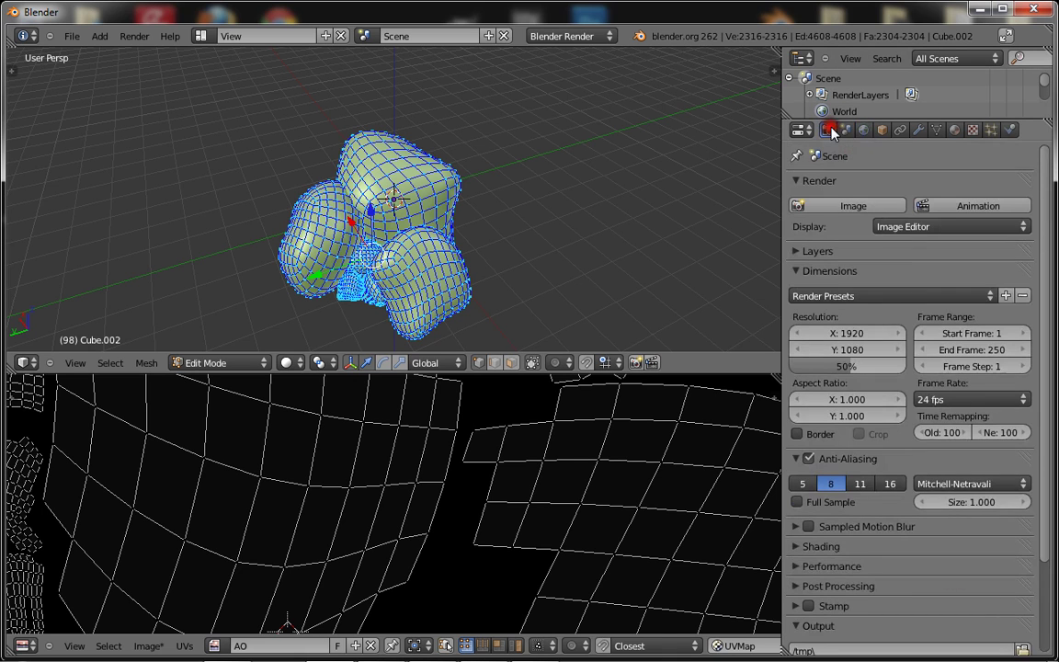
click(799, 484)
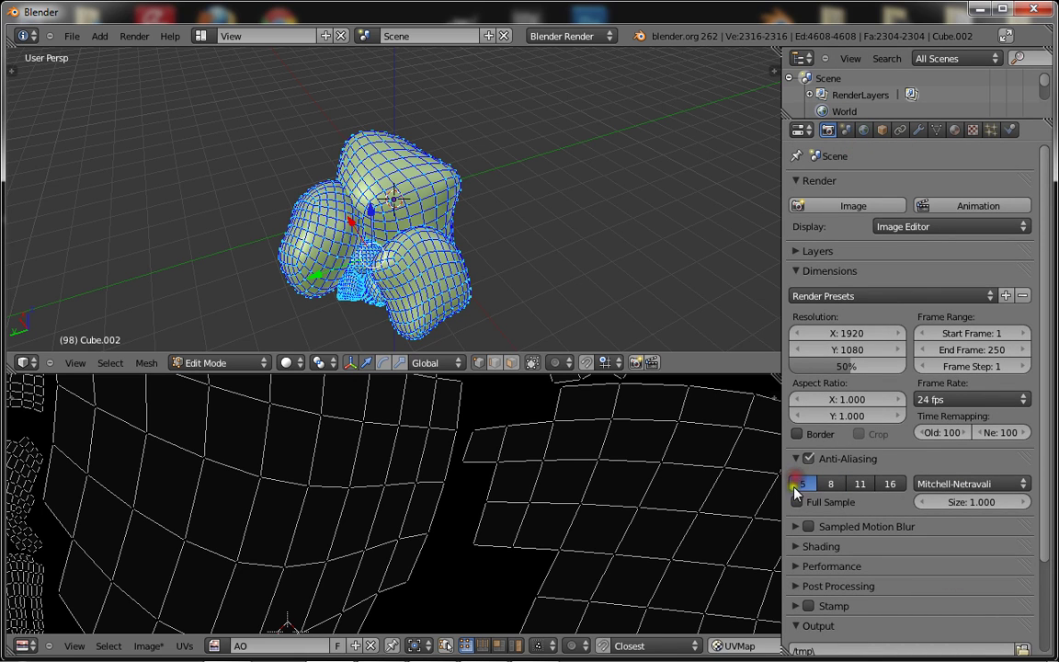
Step: Set the bake mode to Ambient Occlusion and bake the rocks into the AO image
scroll(791, 478, down, 4)
click(814, 644)
scroll(800, 625, down, 4)
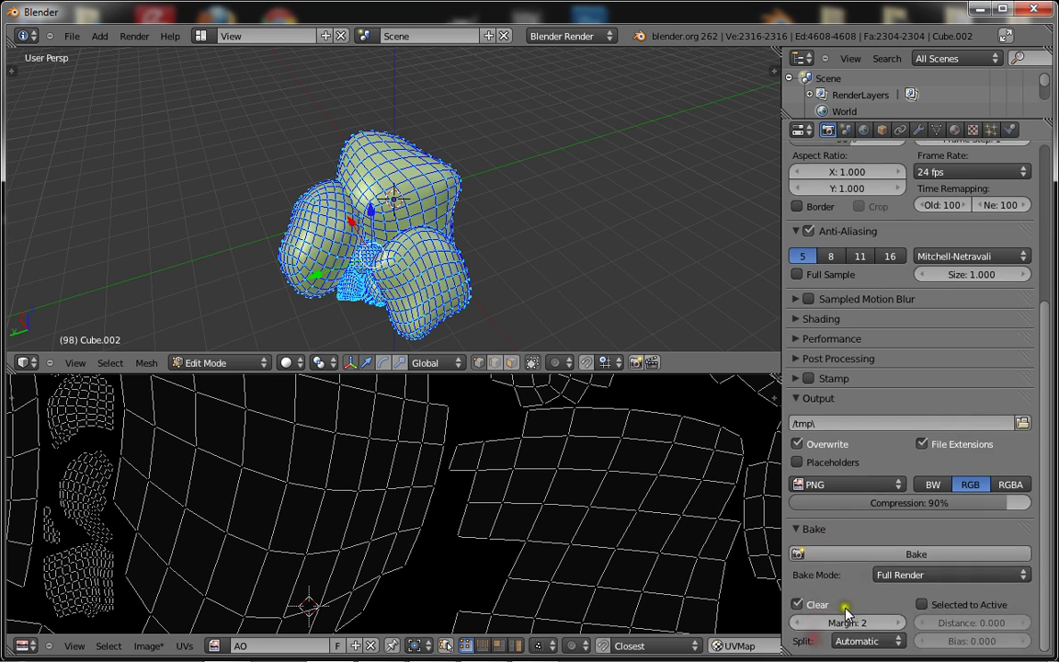
click(905, 573)
click(922, 540)
click(919, 553)
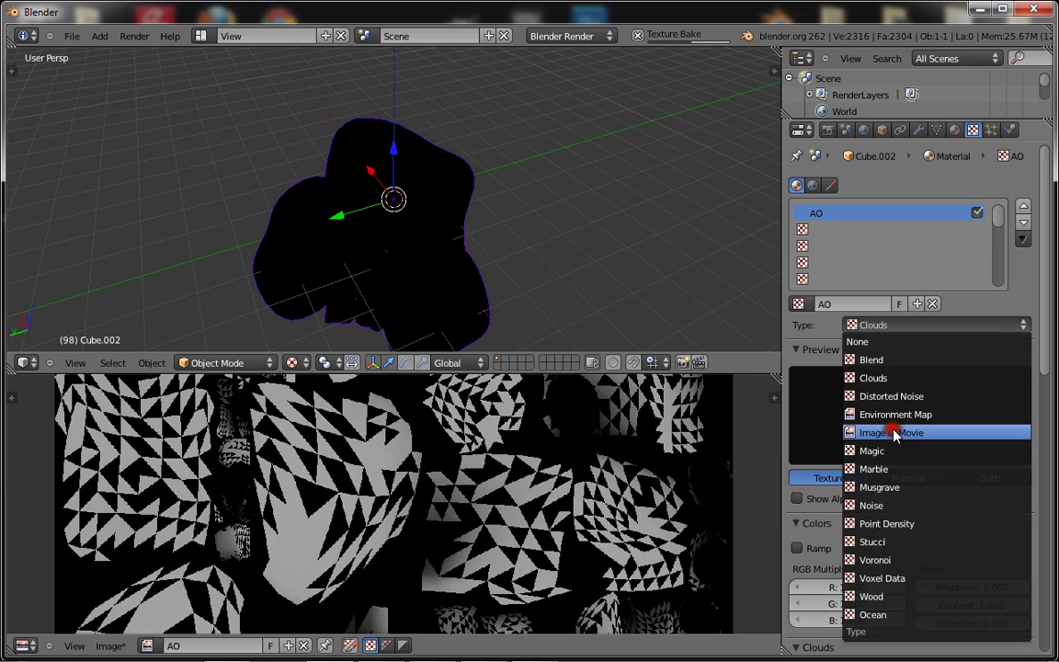
Step: Set the AO texture's type to Image or Movie and save the baked image to the Desktop as untitled.png
click(893, 430)
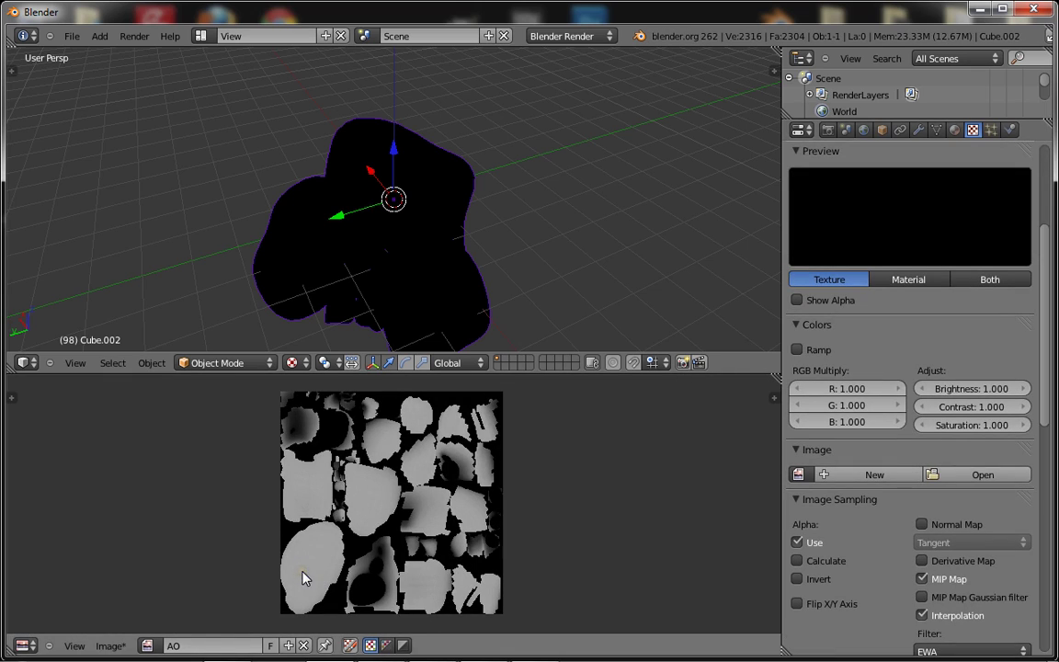
click(110, 645)
click(136, 547)
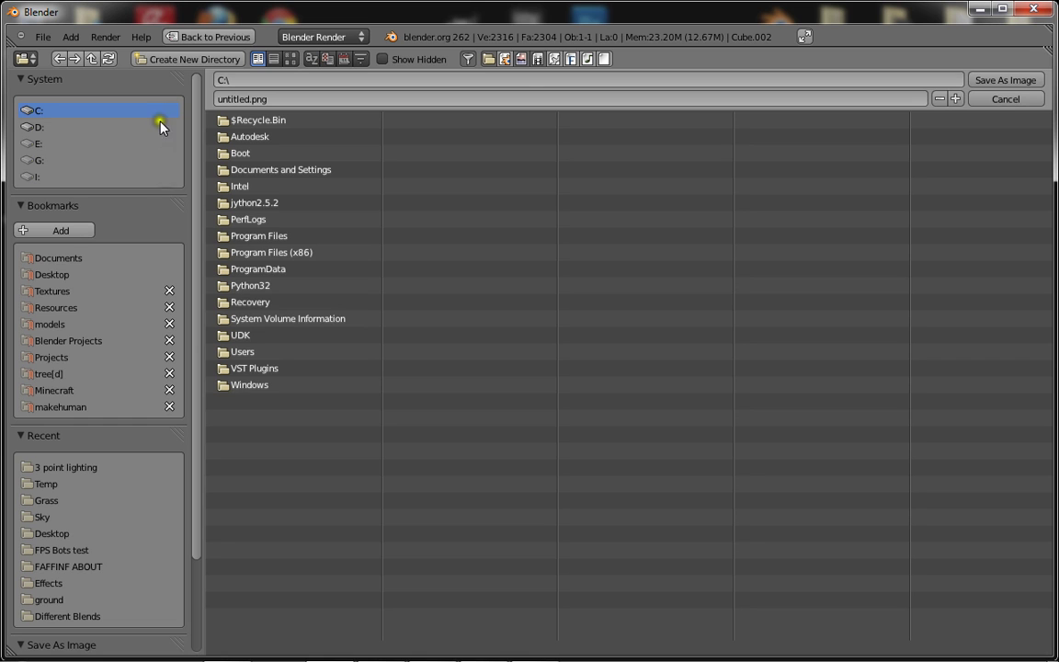
click(52, 274)
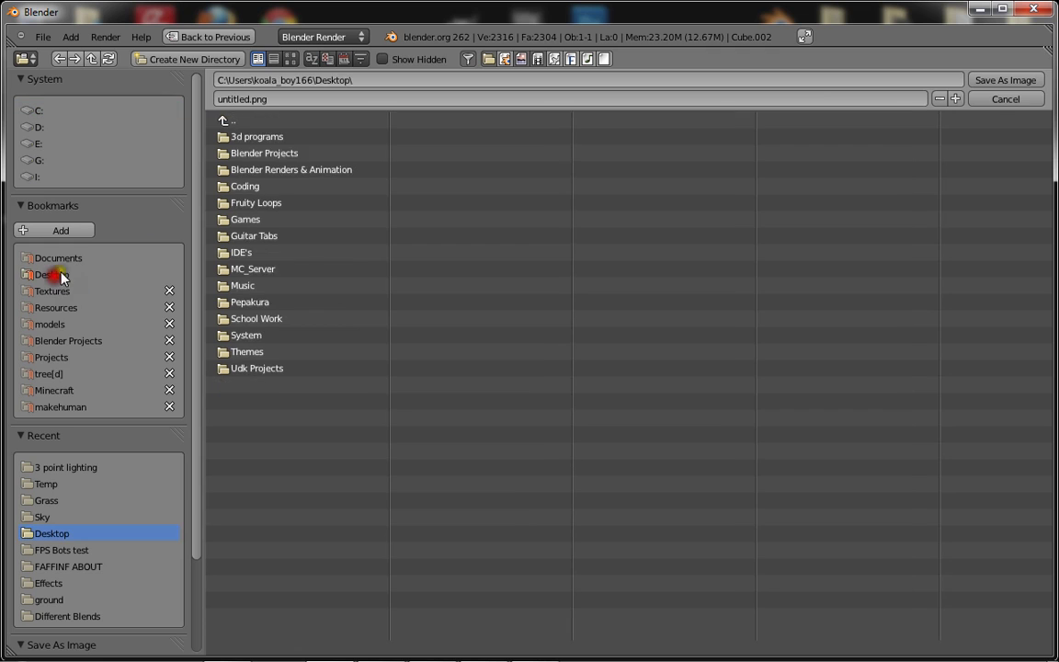
click(1005, 80)
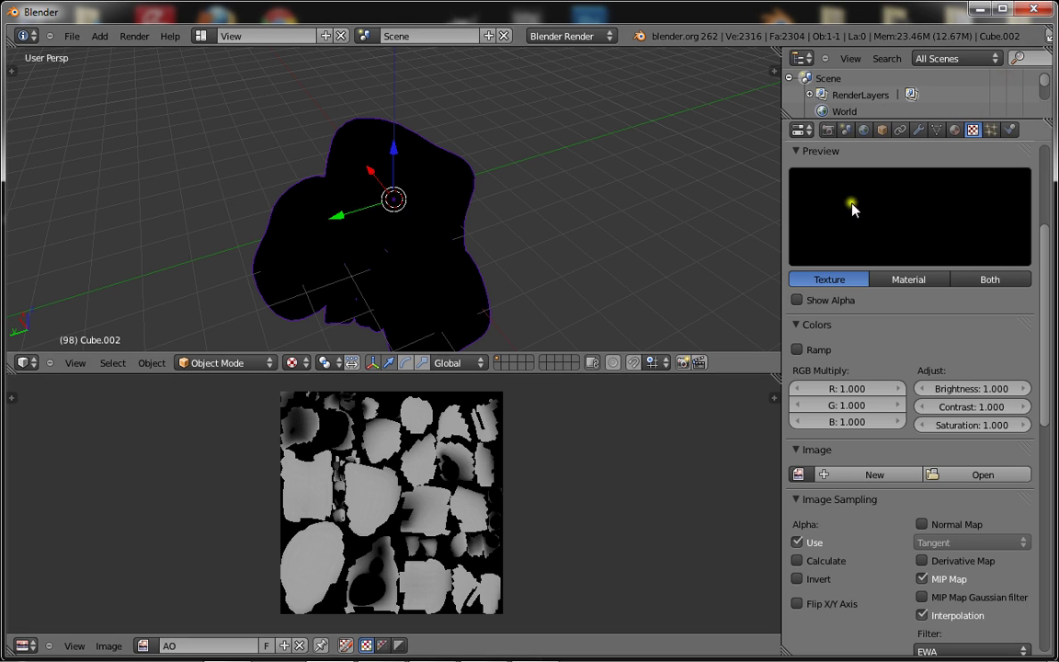
Step: Load the baked untitled.png from the Desktop as the AO texture's image
click(953, 476)
click(57, 274)
click(291, 390)
double_click(290, 389)
Step: Join the image editor area into the 3D view so the viewport fills the space
right_click(335, 375)
click(294, 386)
click(405, 469)
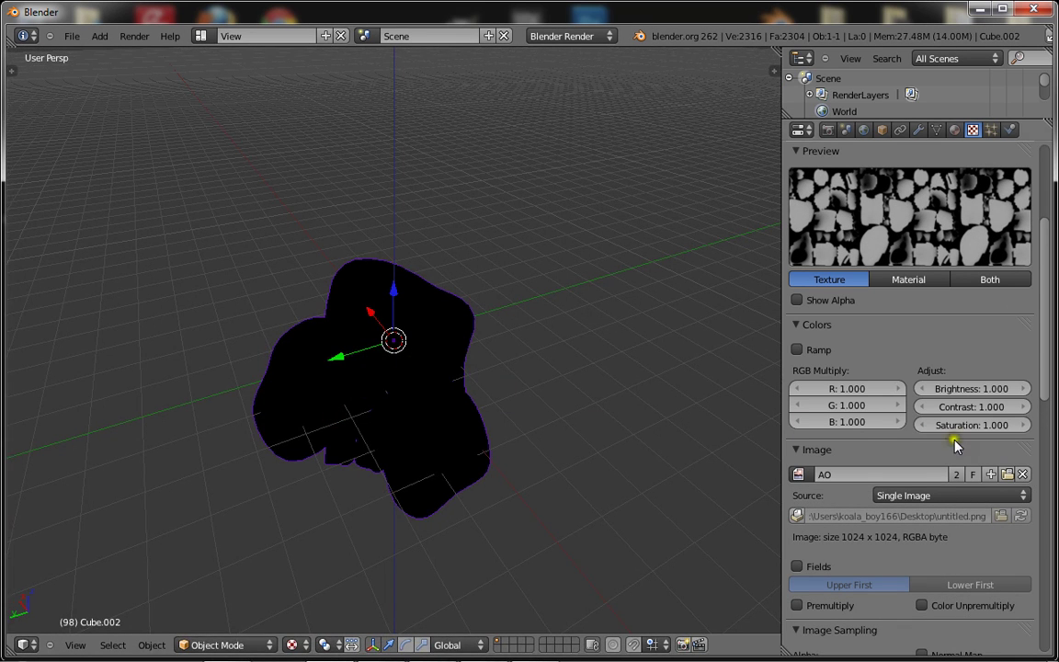
Step: Set the AO texture's mapping coordinates to UV
scroll(952, 437, down, 10)
click(914, 544)
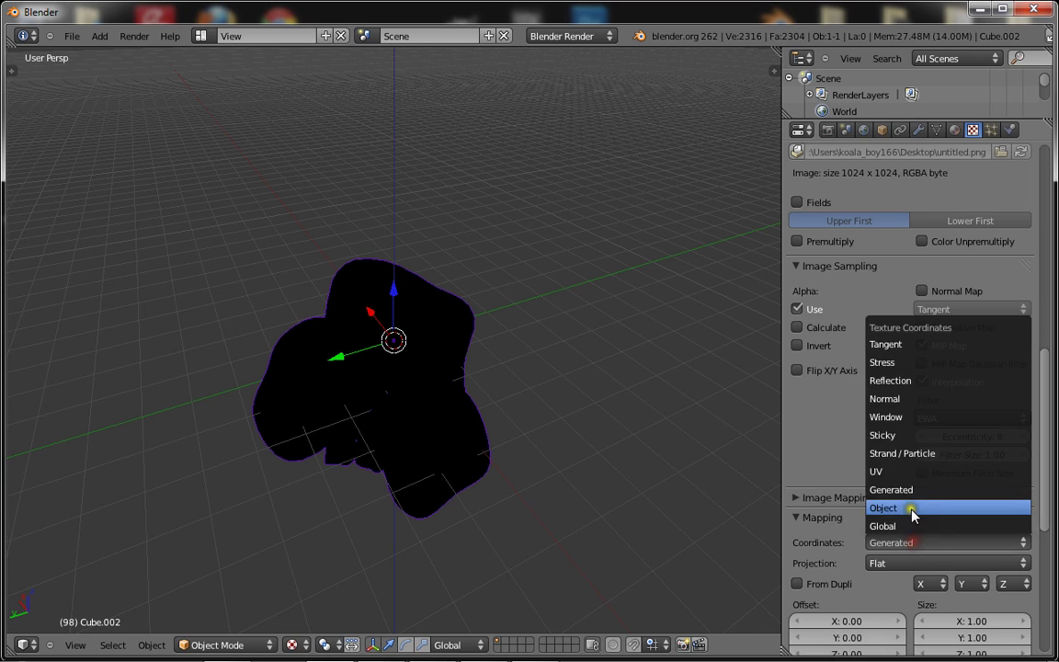
click(901, 471)
Step: Enable the AO texture's emit influence and set it to 0.25
scroll(897, 529, down, 6)
scroll(899, 538, down, 2)
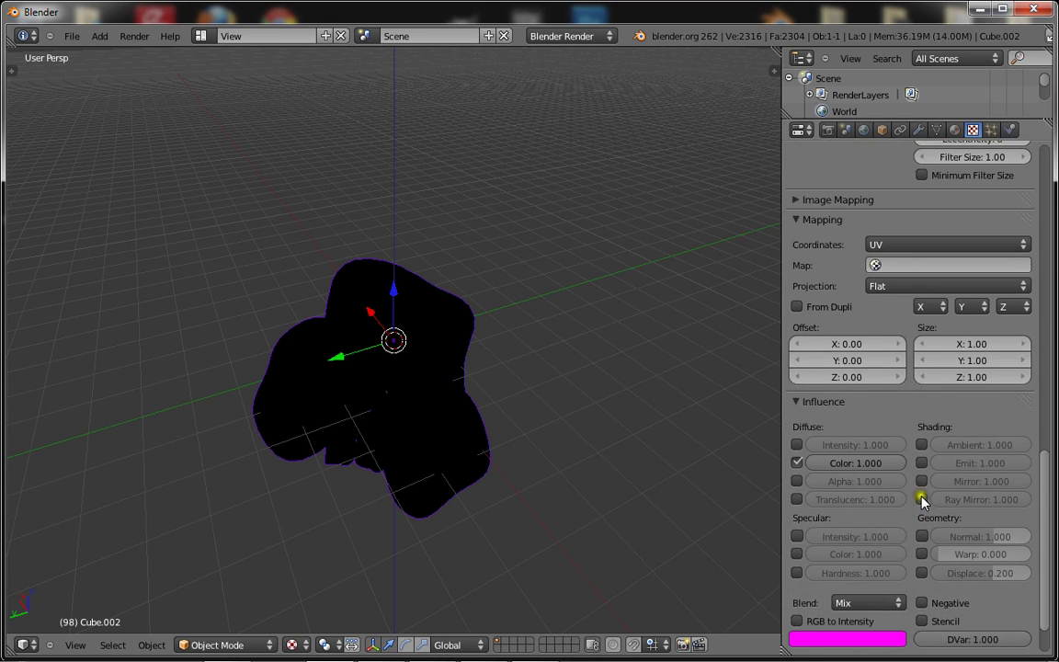
click(921, 464)
click(964, 465)
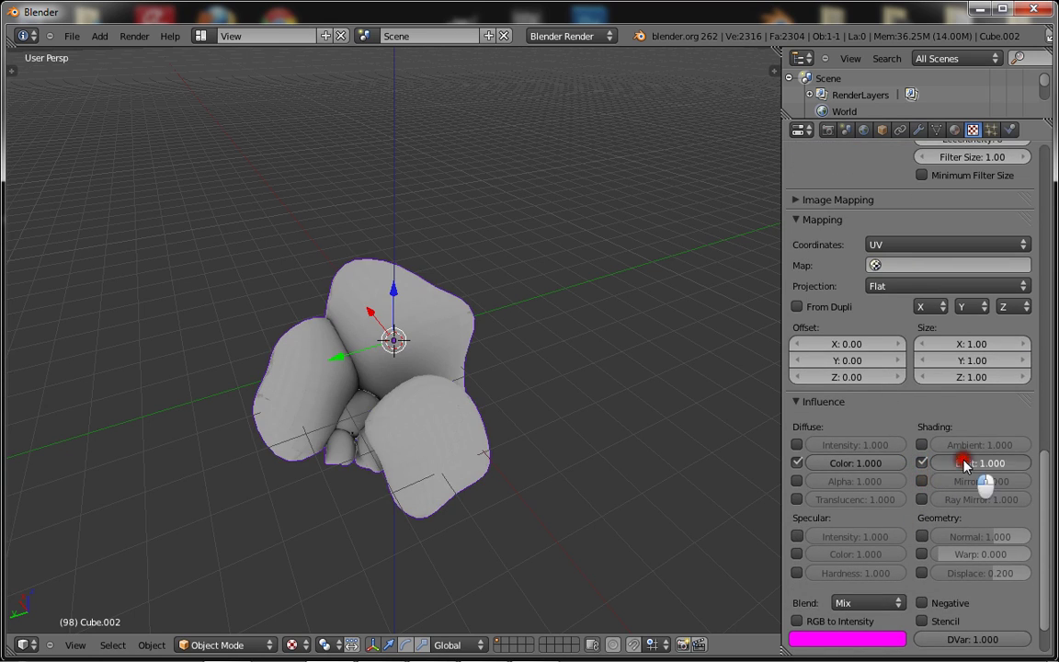
key(Return)
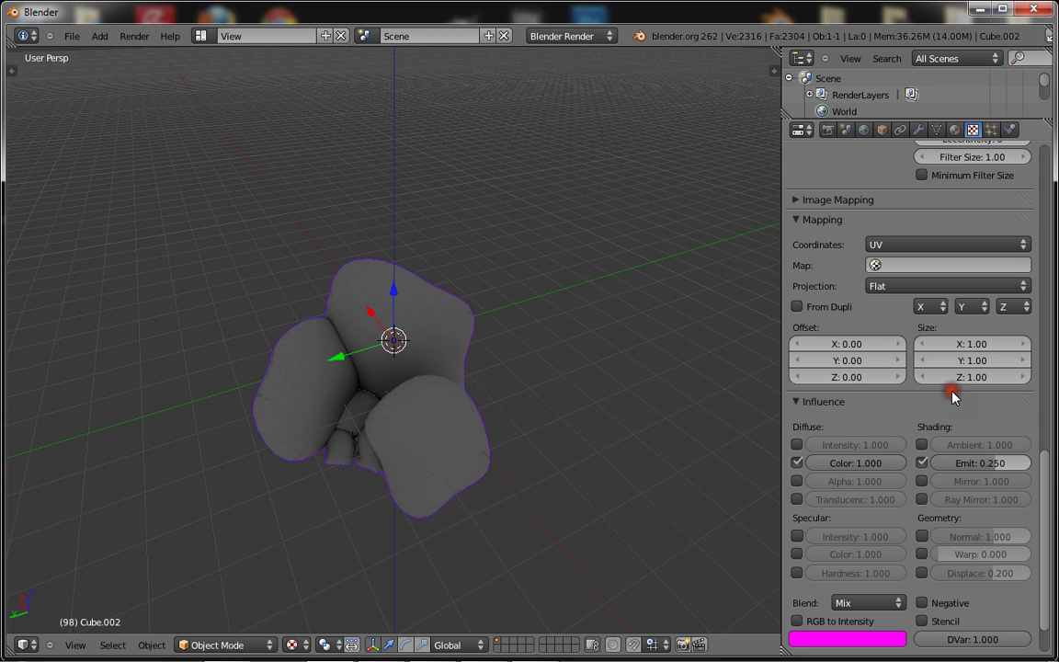
Step: Set the AO texture's blend type to Multiply and enter 0.25 again for its emit influence
scroll(933, 514, down, 2)
click(890, 540)
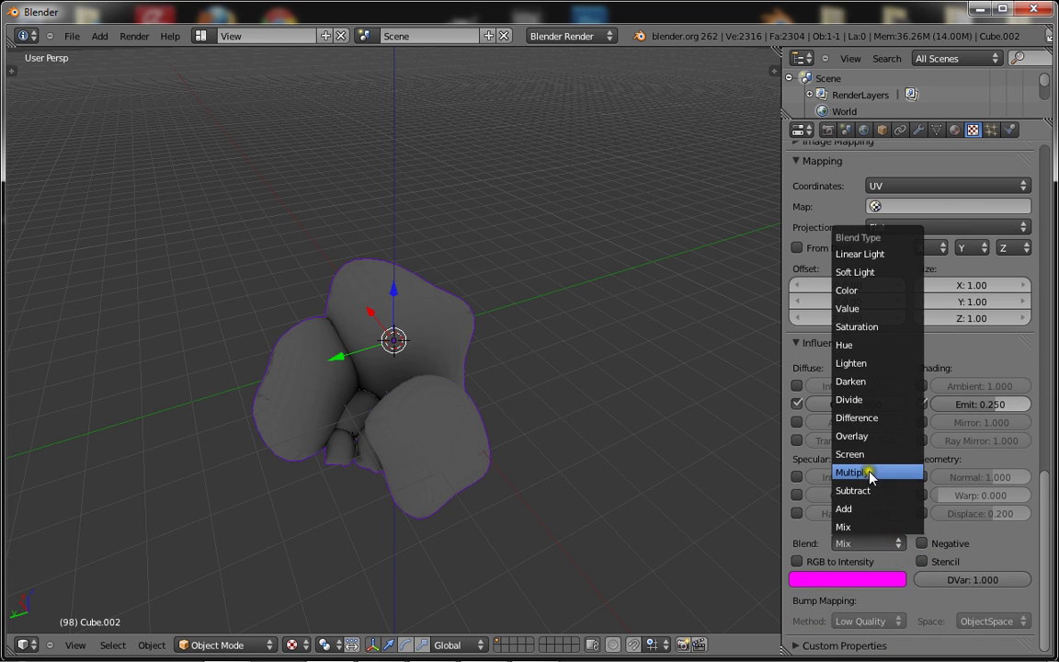
click(870, 474)
mouse_move(983, 405)
mouse_down()
mouse_move(1027, 405)
mouse_move(989, 413)
mouse_up()
click(989, 413)
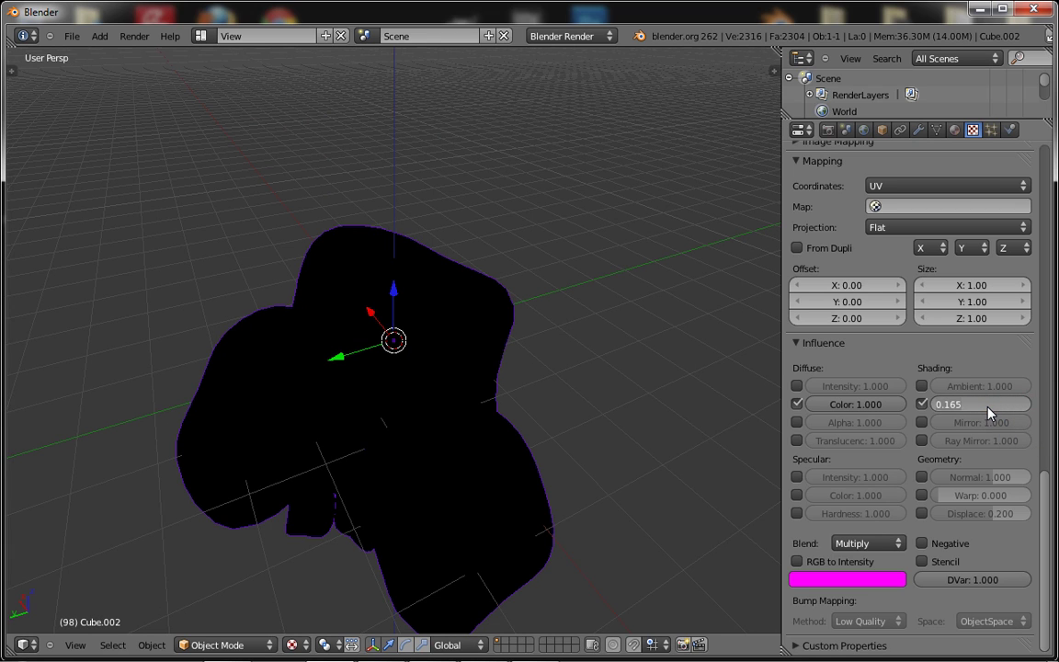
text(.25)
key(Return)
Step: Add a point lamp at the rocks and raise it straight up above them
key(shift+a)
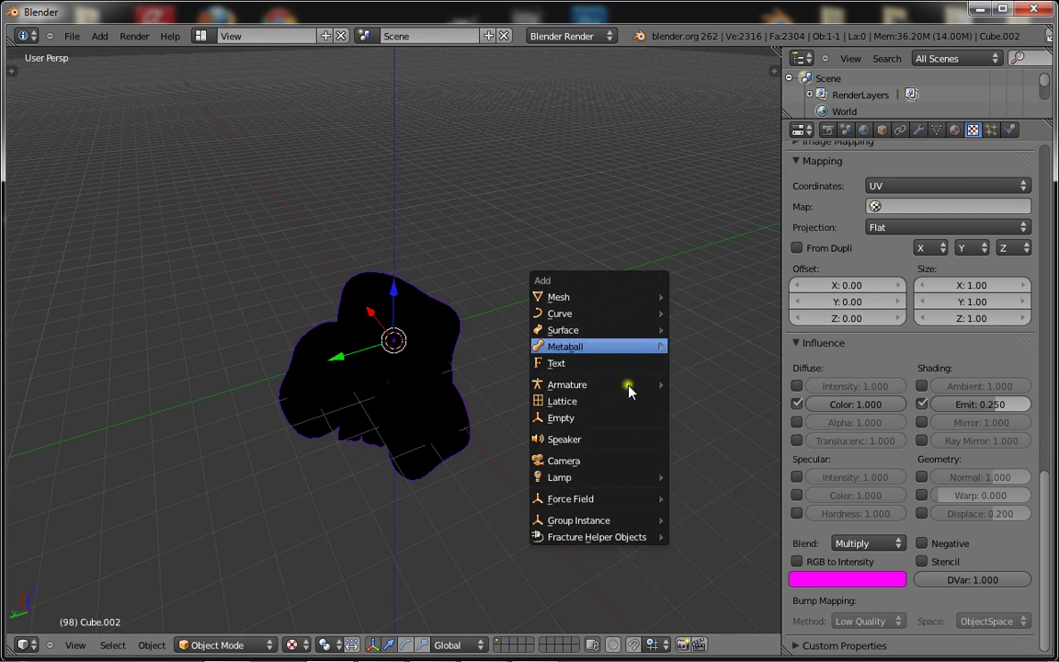
mouse_move(607, 482)
click(673, 474)
drag(397, 296, 428, 45)
scroll(372, 311, up, 5)
scroll(372, 315, down, 5)
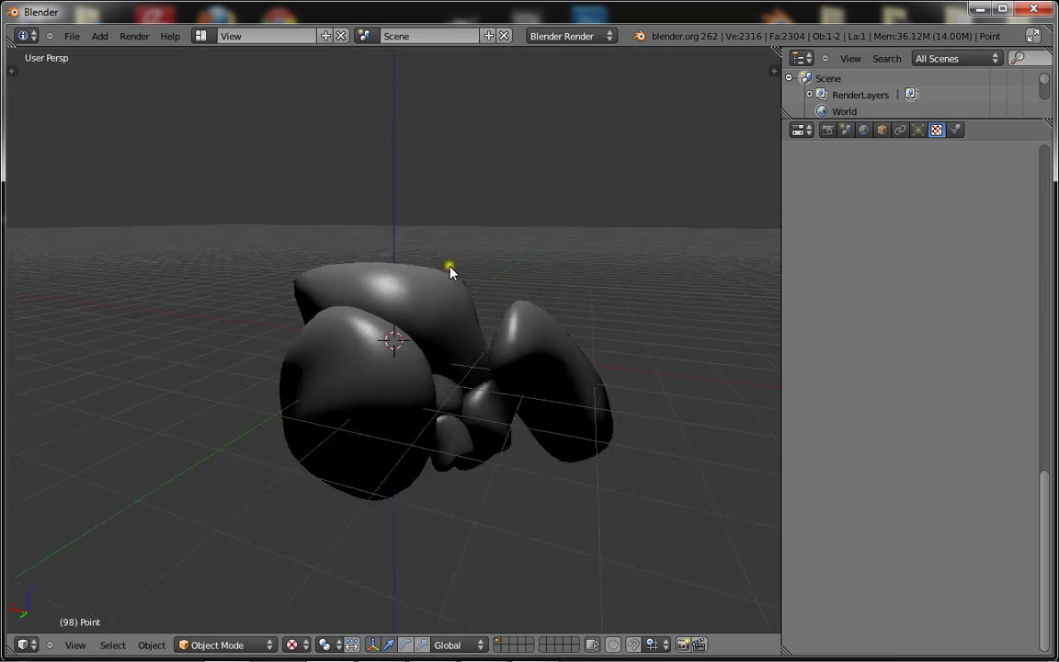
Step: Reselect the point lamp and shift it sideways from its place above the rocks
right_click(411, 298)
right_click(393, 90)
scroll(387, 110, down, 2)
middle_drag(377, 159, 373, 175)
drag(356, 193, 242, 274)
Step: Examine how the point lamp lights the rocks from several angles and distances
scroll(346, 309, up, 7)
scroll(346, 314, up, 3)
middle_drag(364, 314, 302, 355)
scroll(302, 355, down, 10)
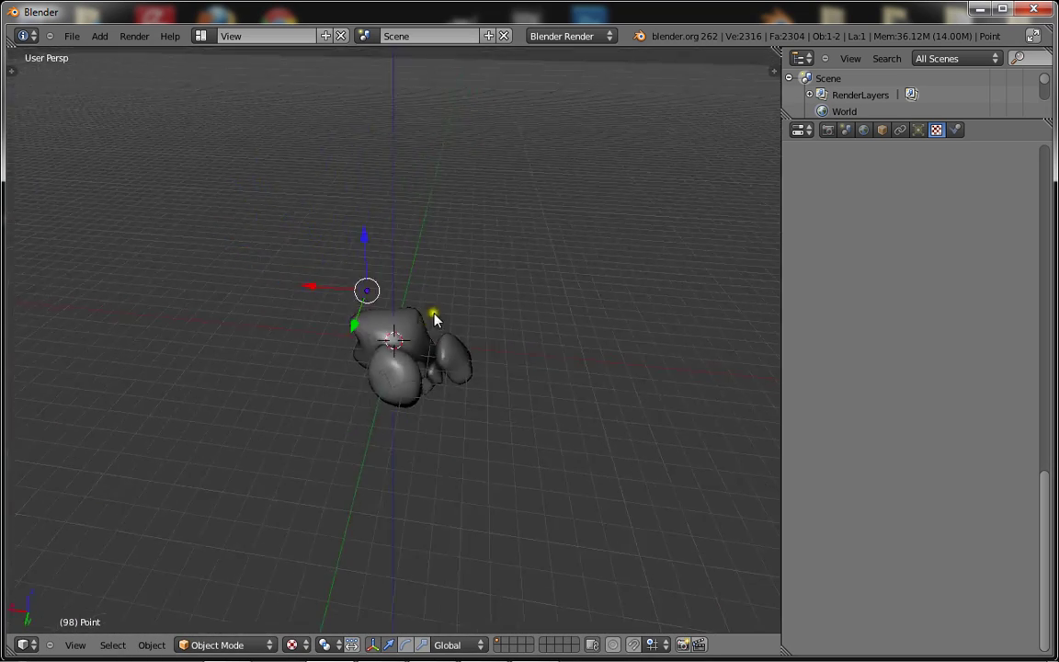
scroll(391, 384, up, 4)
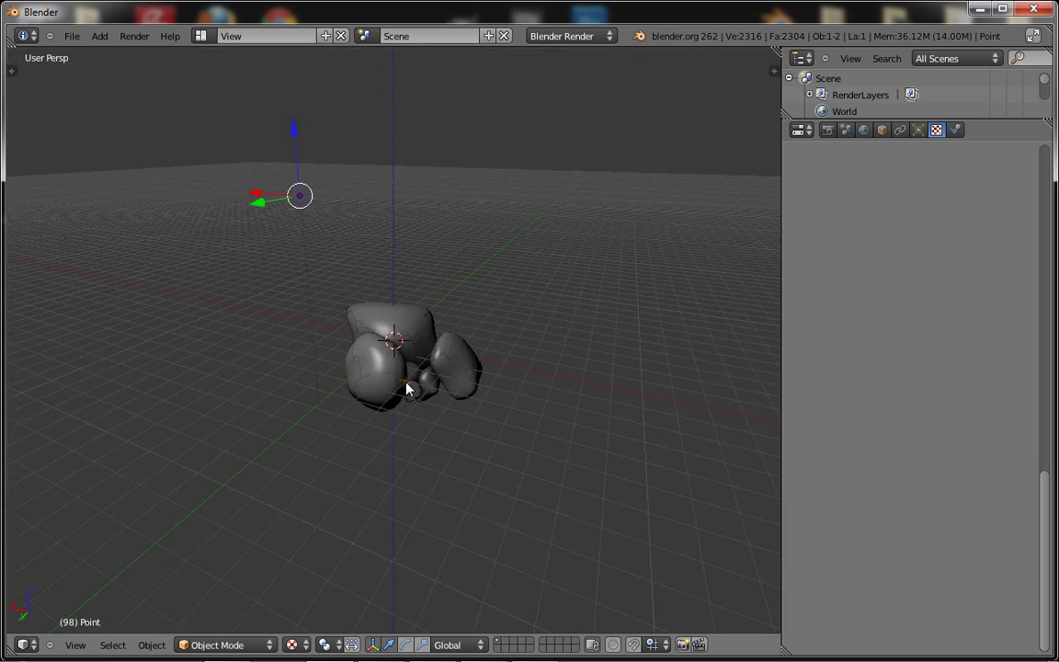
scroll(395, 368, down, 3)
scroll(335, 361, down, 2)
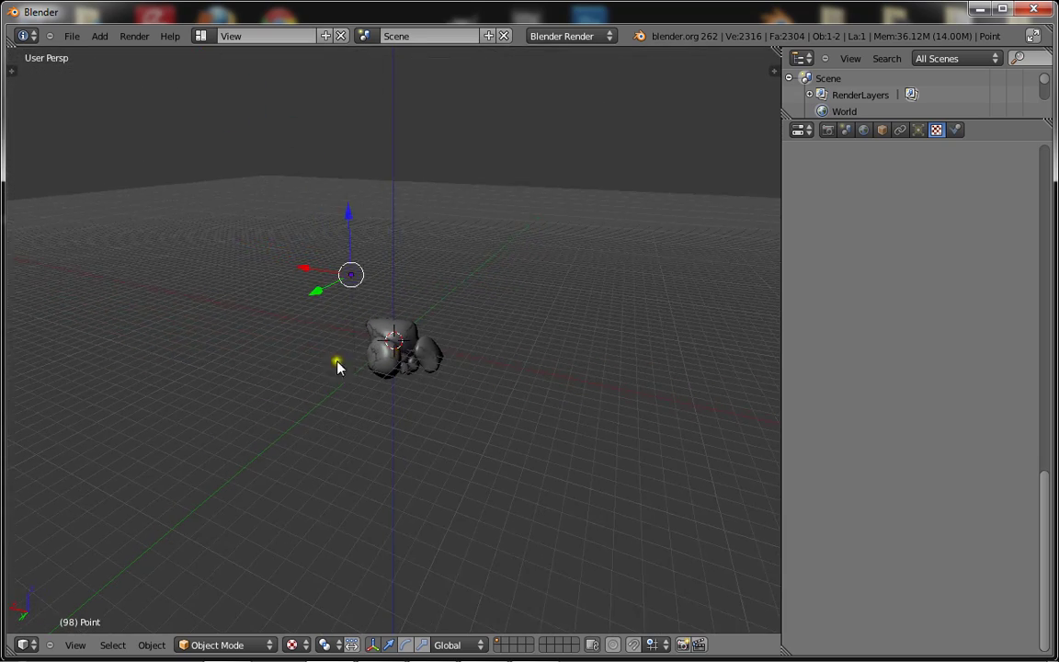
scroll(460, 371, up, 5)
scroll(382, 393, down, 2)
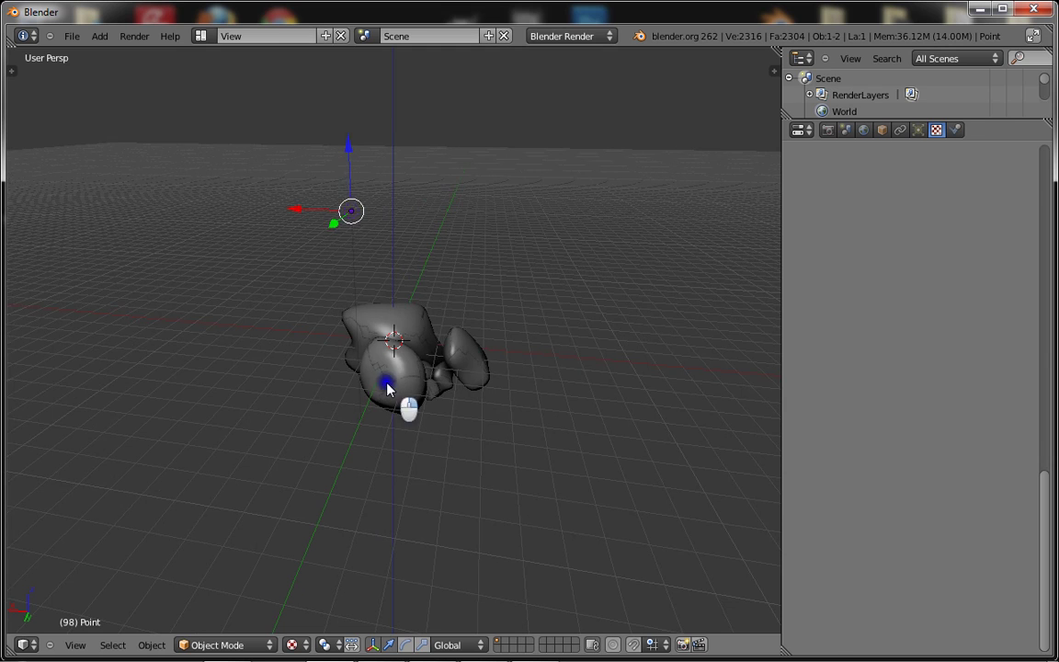
Step: Select the rocks and enable the AO texture's specular color influence
right_click(406, 405)
scroll(432, 391, up, 4)
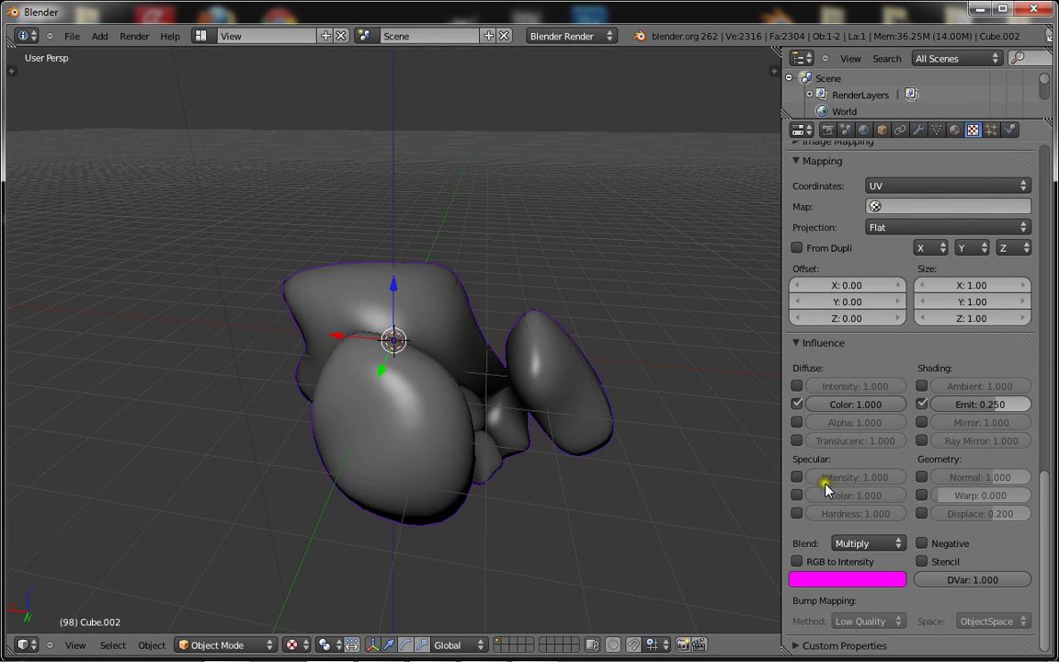
scroll(541, 361, up, 5)
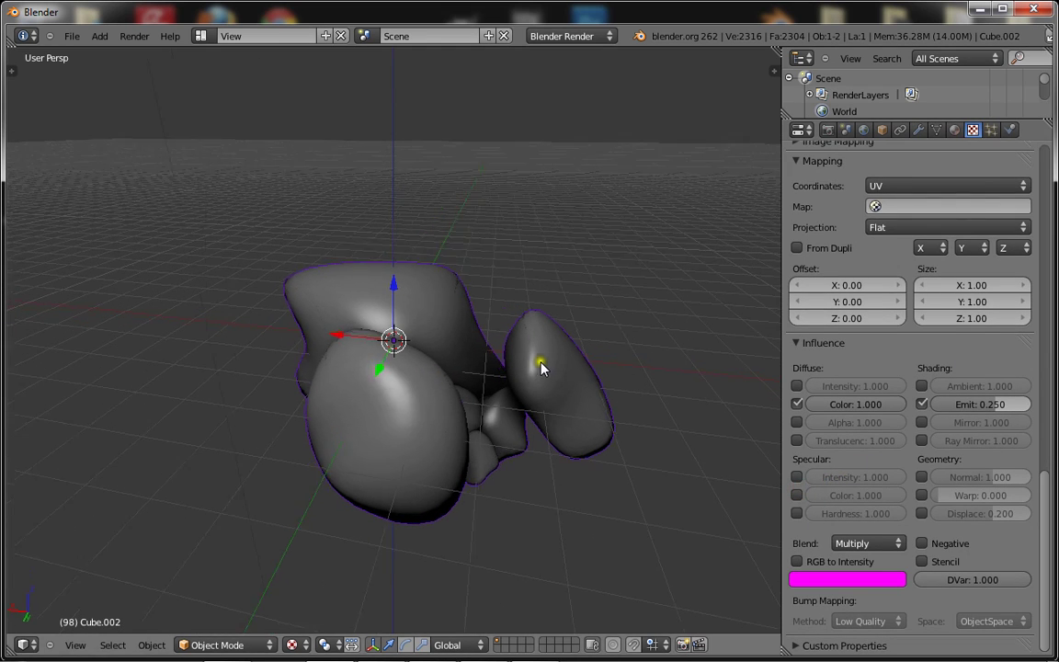
click(796, 494)
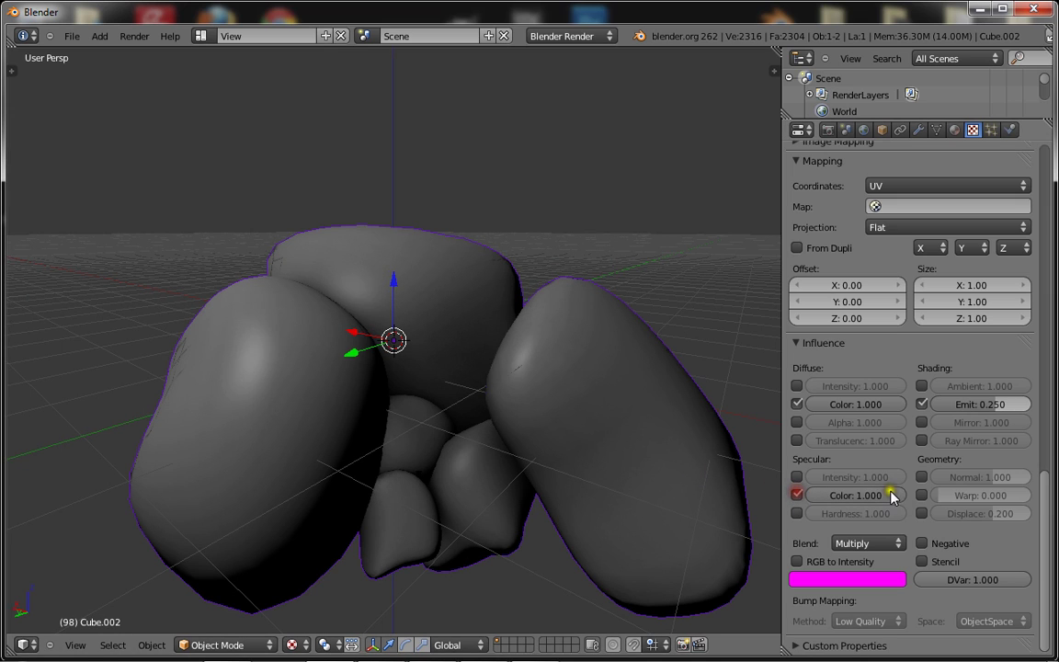
Step: Try the AO texture's normal influence on the rocks, inspect their surfaces and switch the influence off again
click(921, 477)
scroll(612, 440, up, 5)
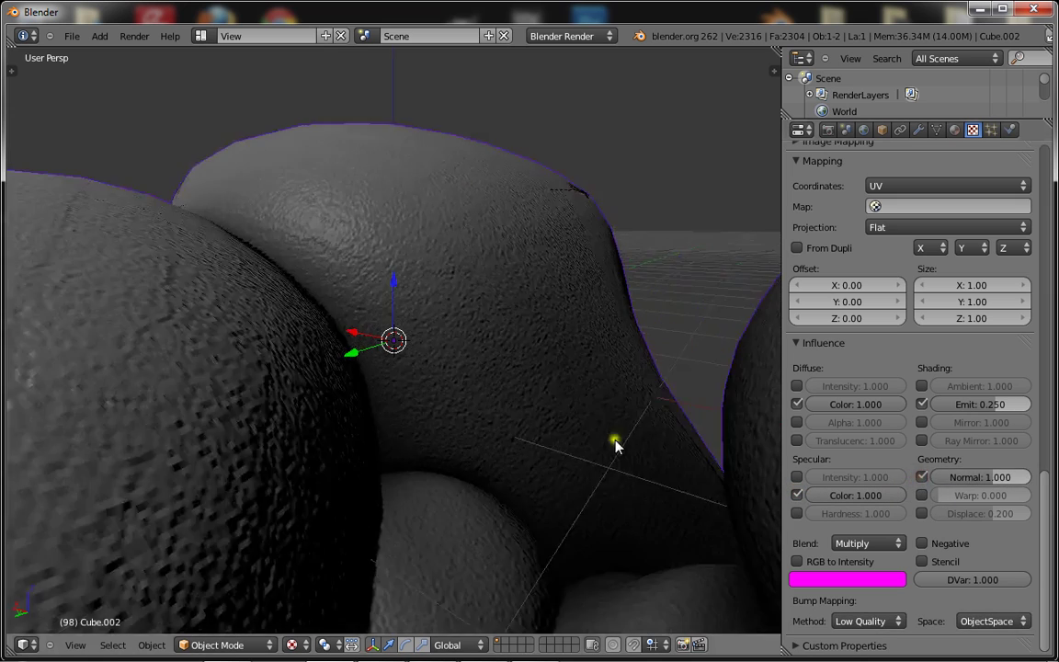
scroll(658, 450, down, 5)
middle_drag(657, 449, 432, 461)
scroll(432, 460, down, 5)
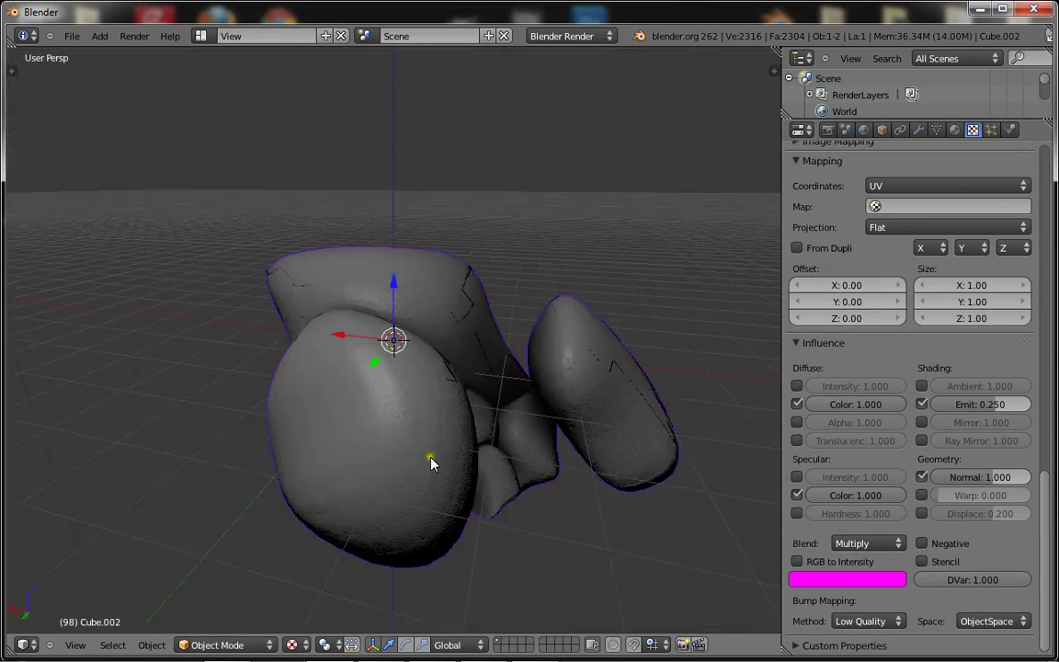
scroll(658, 512, up, 3)
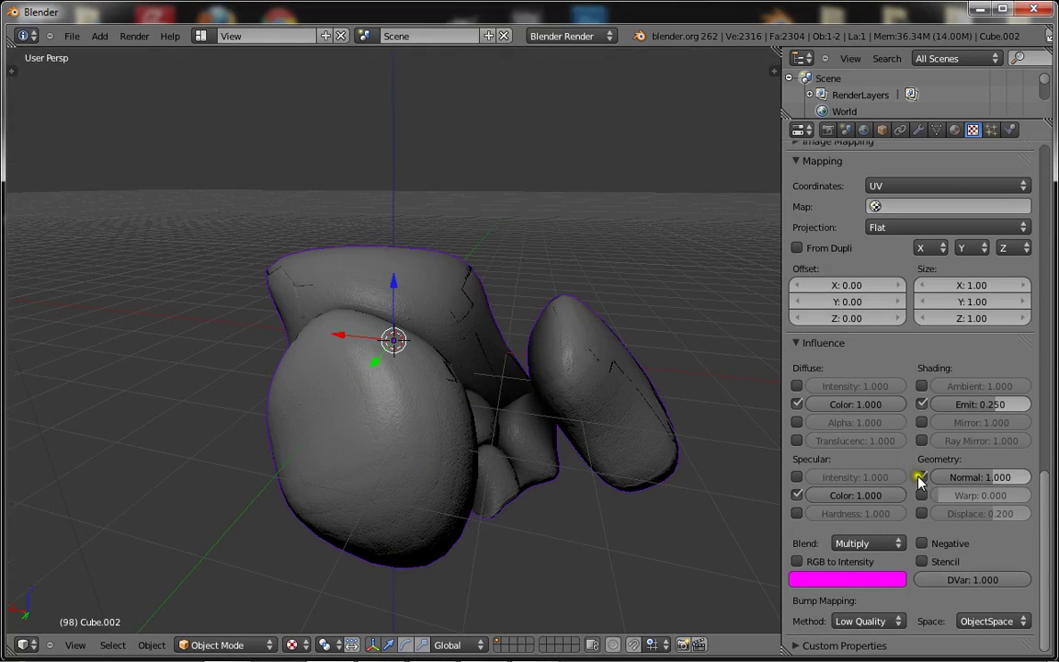
click(920, 477)
scroll(378, 468, up, 5)
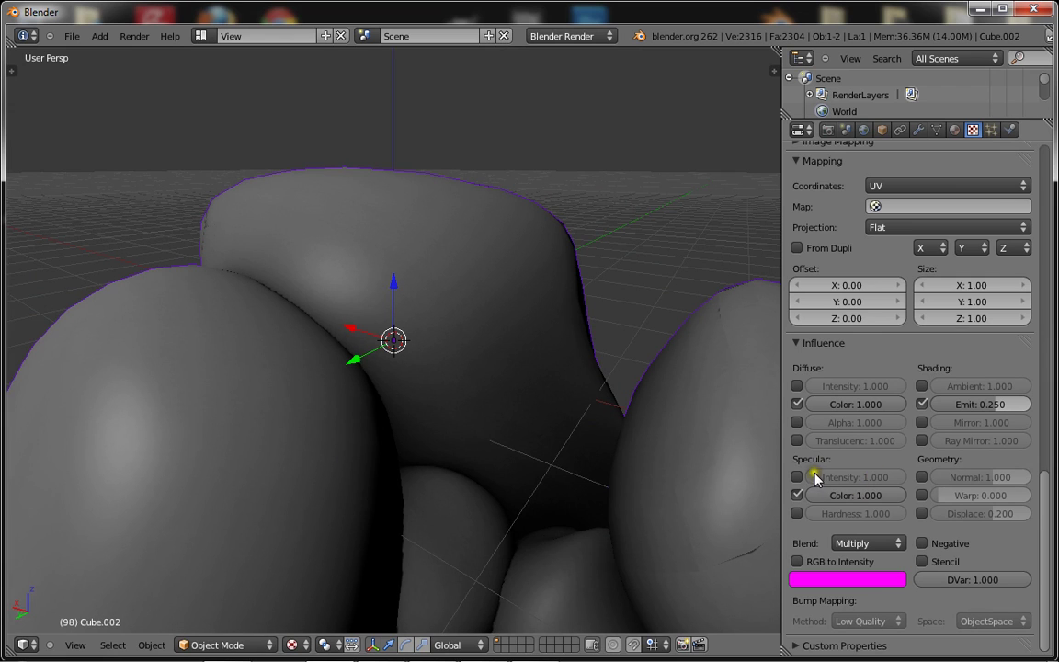
Step: Move the AO texture two slots down in the rock material's texture list
scroll(836, 359, up, 15)
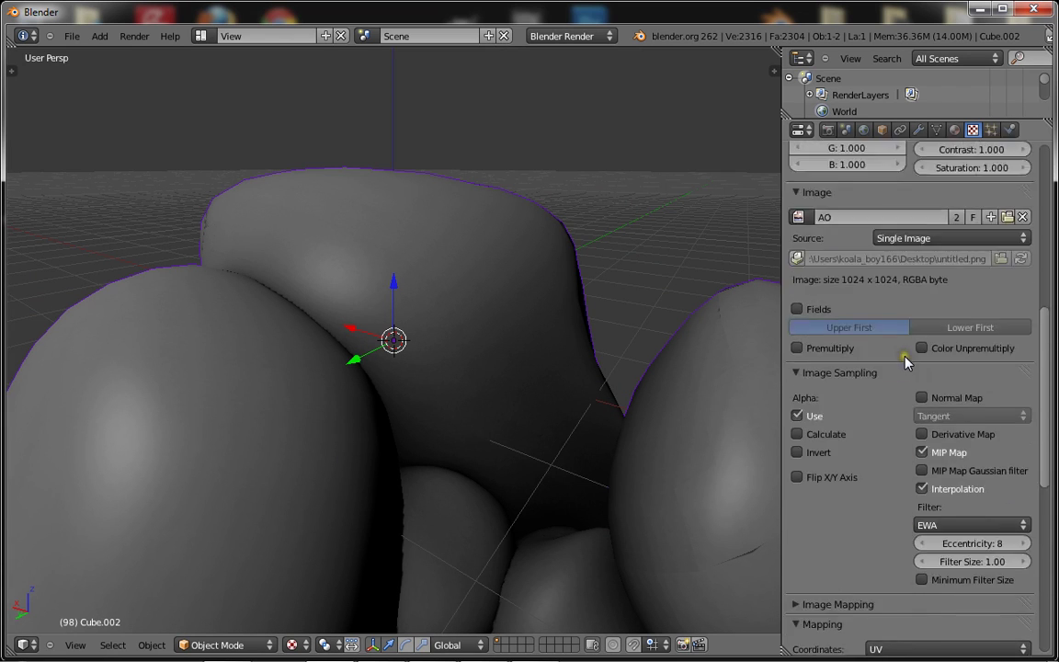
scroll(859, 177, up, 2)
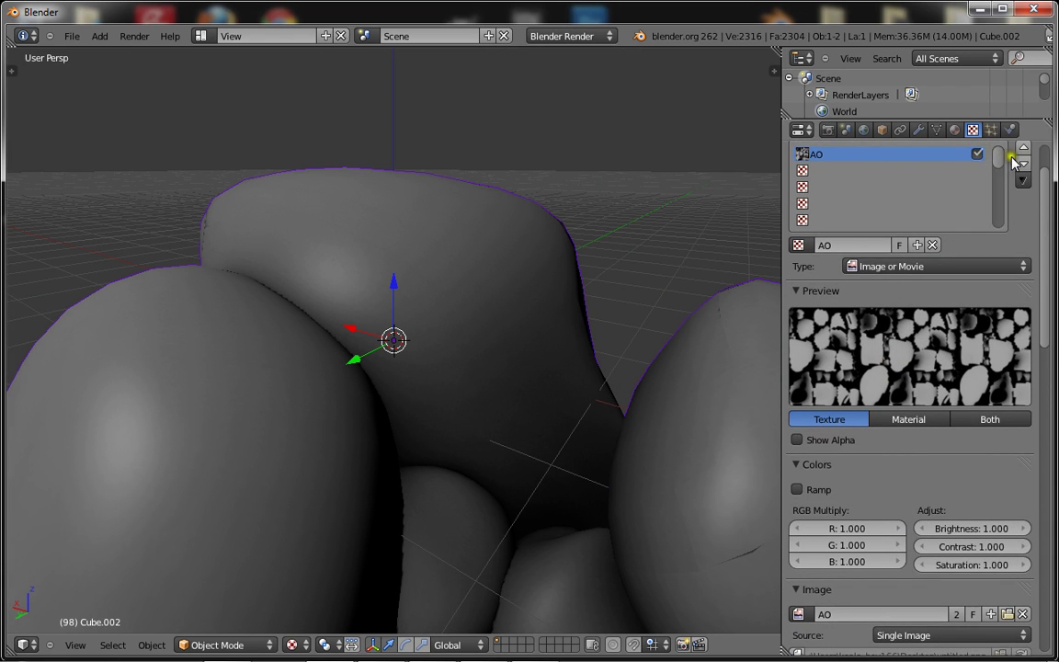
click(1023, 163)
click(1024, 162)
Step: Create a new texture in the empty slot directly above AO and name it Diffuse
click(828, 171)
click(850, 248)
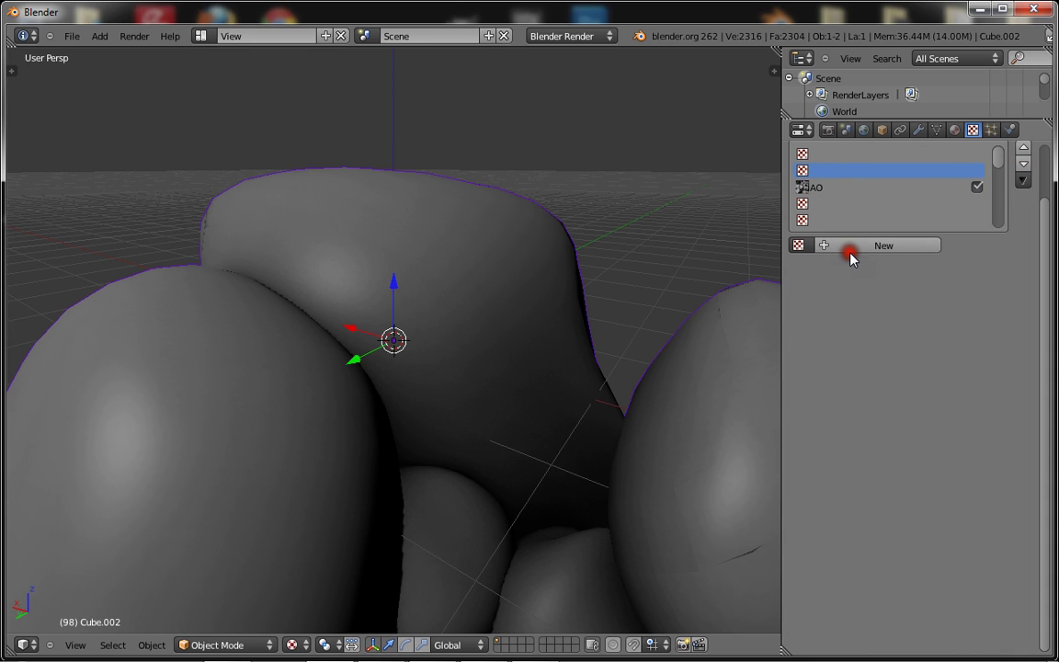
click(850, 250)
text(Diffuse)
key(Return)
Step: Create another texture in the first slot and name it Normal
click(855, 153)
click(841, 246)
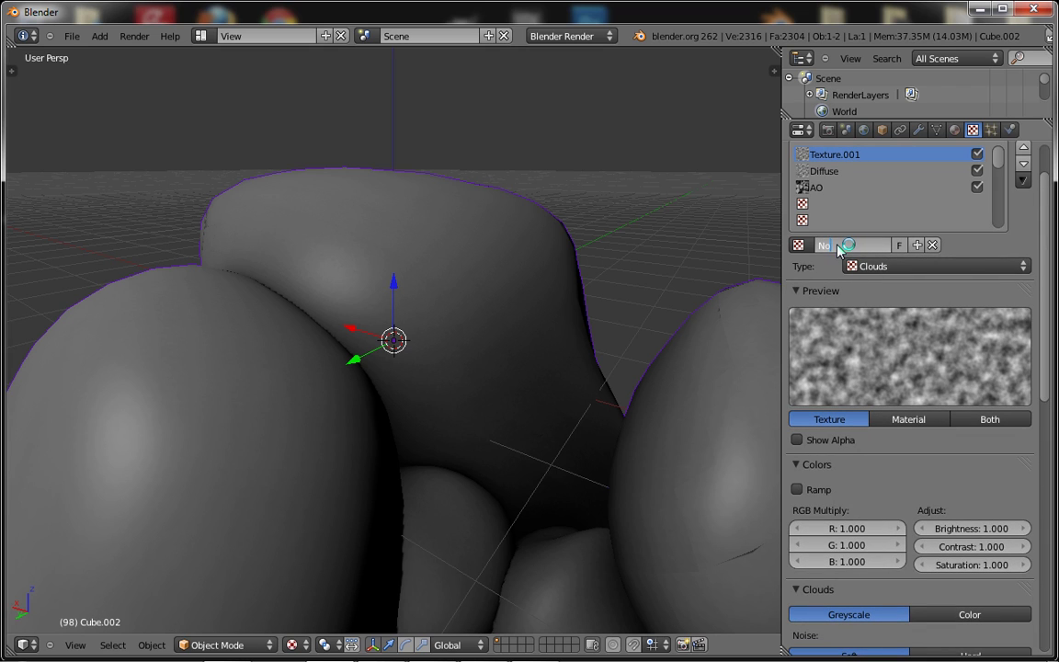
click(844, 240)
text(Normal)
click(1004, 243)
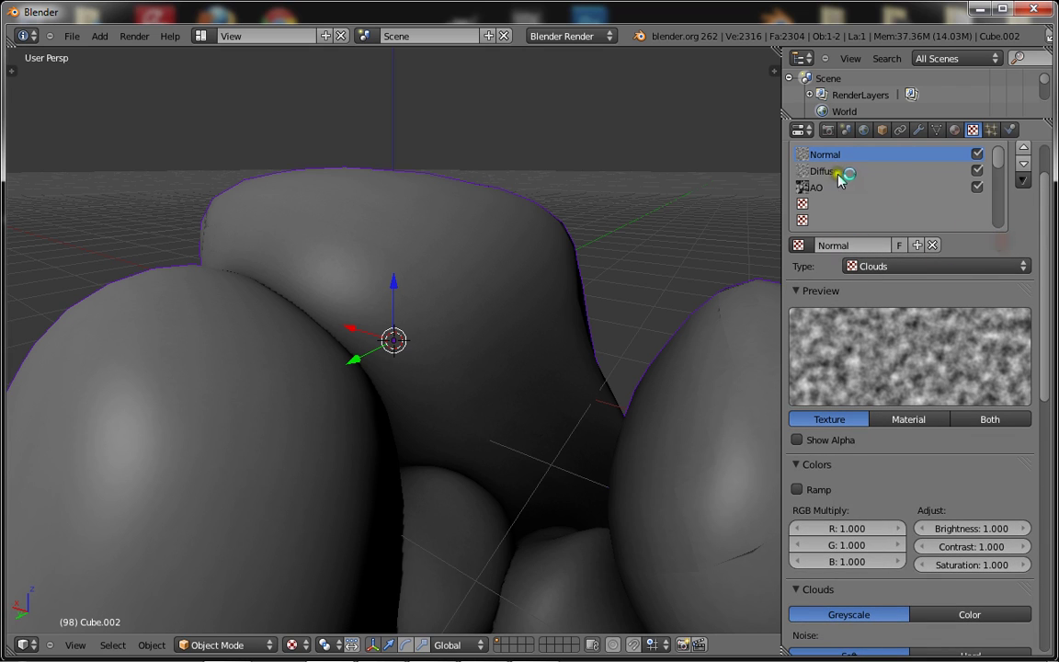
Step: Set the Diffuse texture's type to Image or Movie and start opening an image file for it
click(917, 266)
click(928, 381)
scroll(956, 441, down, 3)
click(952, 480)
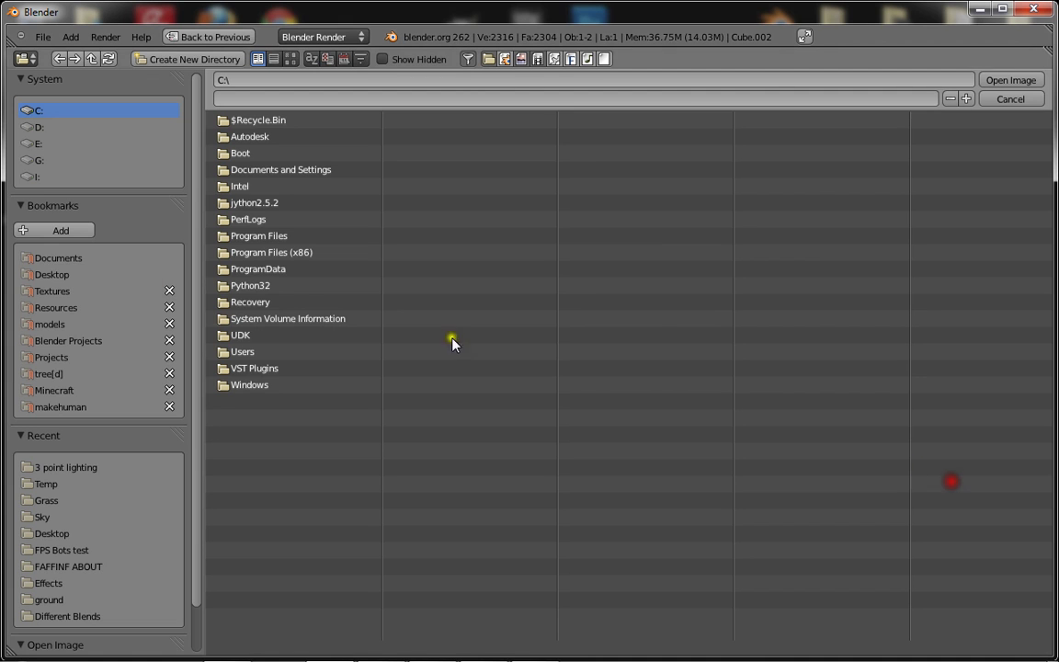
Step: Browse from the bookmarked resource folders to Textures\environment\terrain\Stone\Rock
click(59, 311)
click(263, 204)
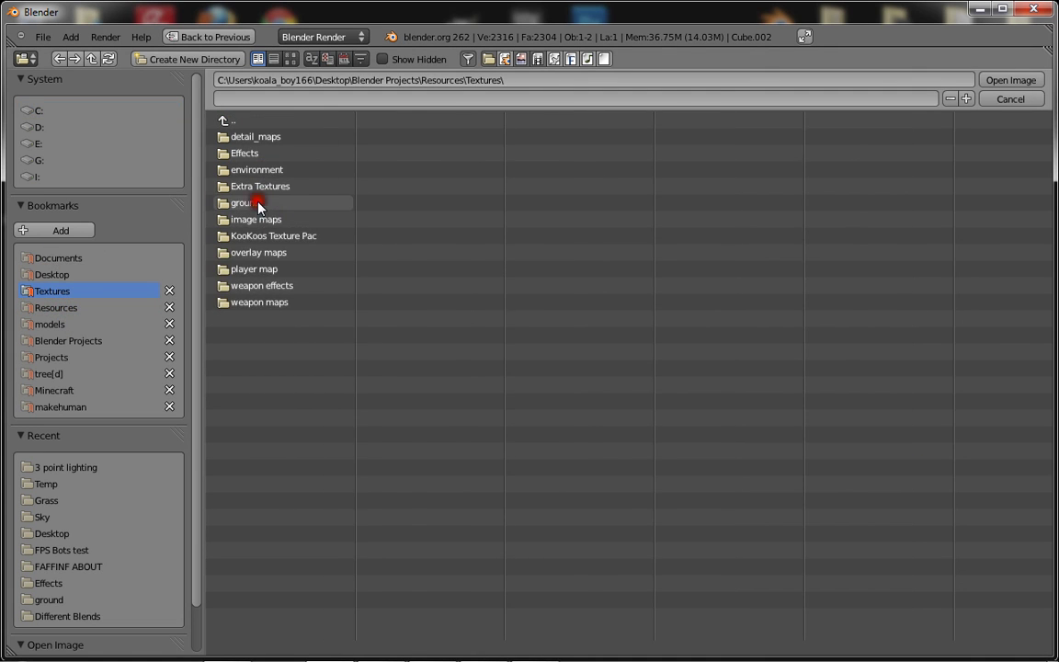
click(260, 204)
click(236, 120)
click(250, 167)
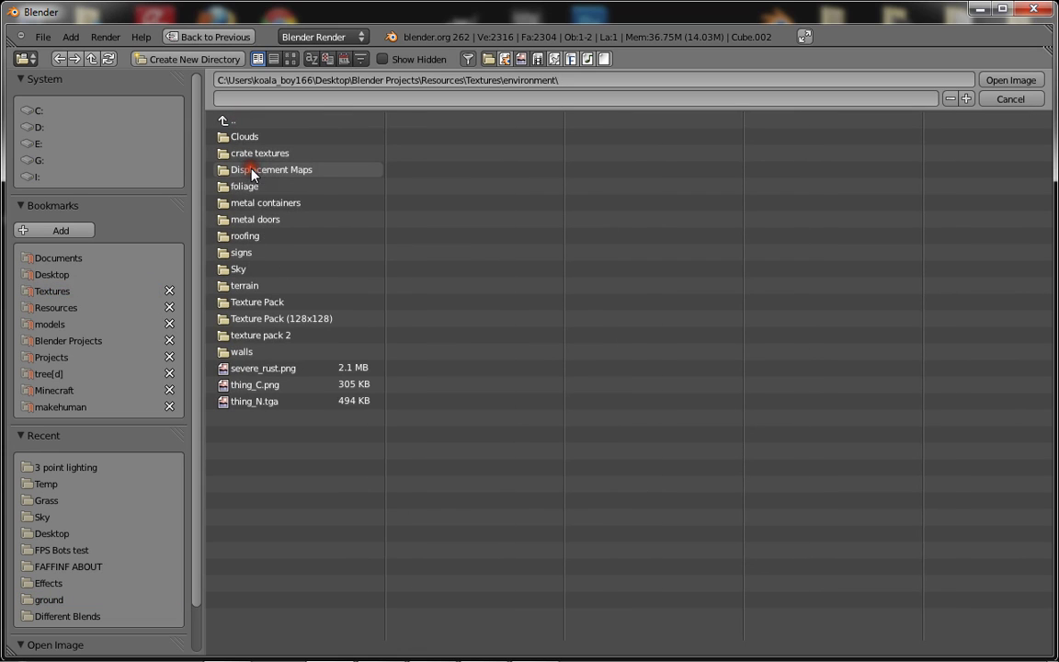
click(251, 288)
click(246, 136)
click(241, 121)
click(247, 152)
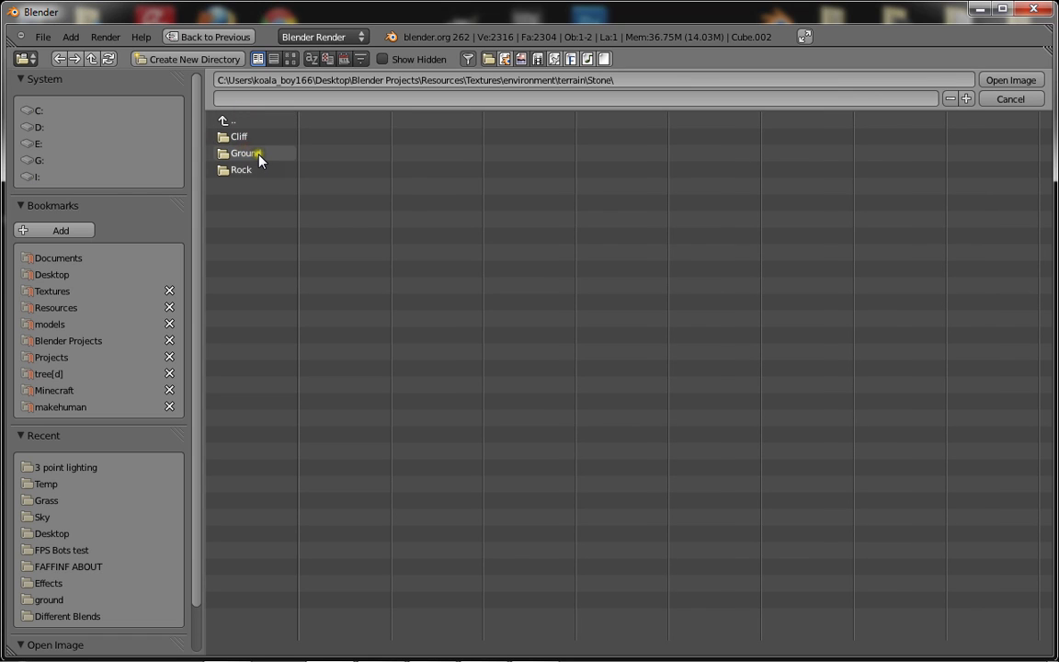
click(259, 161)
click(250, 123)
click(260, 169)
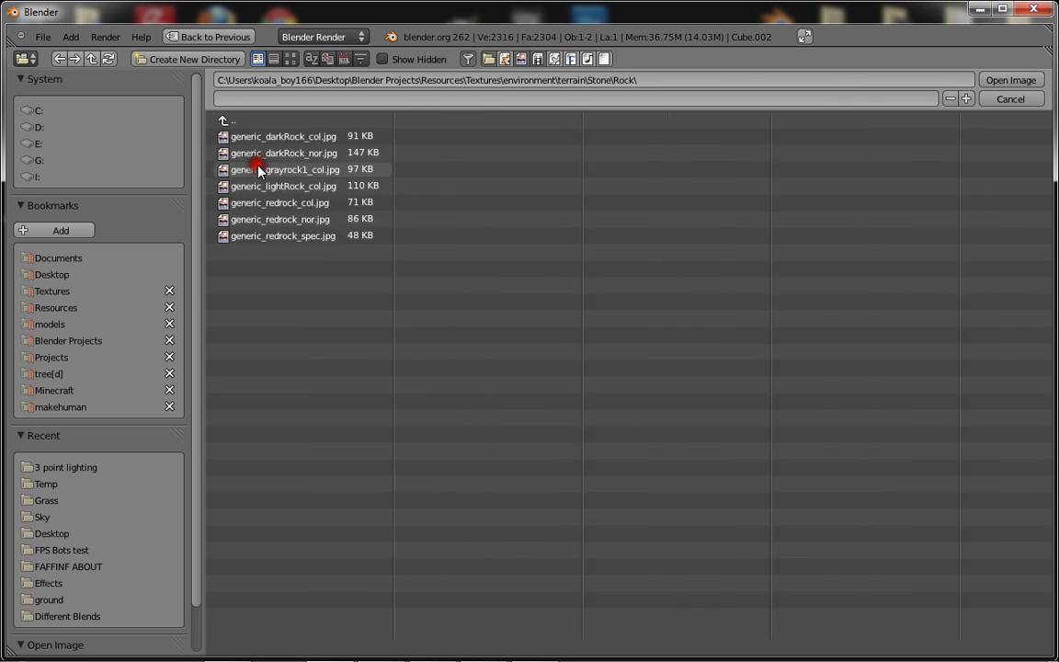
Step: Load generic_darkRock_col.jpg as the Diffuse texture's image and check it on the rocks
click(316, 187)
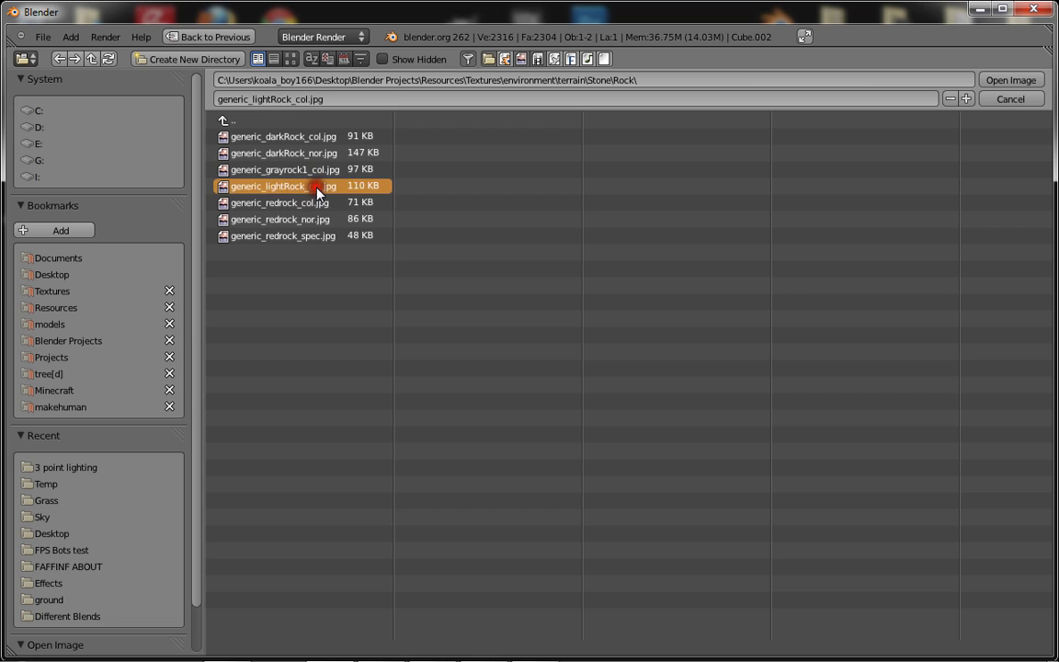
click(355, 135)
click(1010, 80)
scroll(479, 328, up, 3)
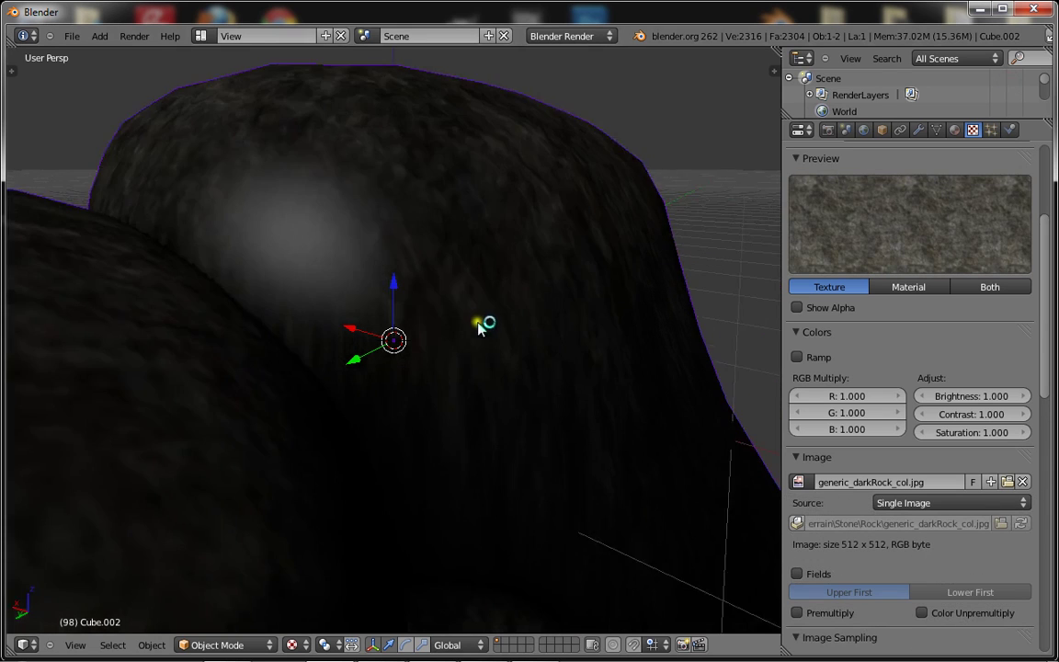
Step: Replace the Diffuse texture's image with generic_lightRock_col.jpg and check it on the rocks
scroll(478, 323, down, 6)
click(1008, 481)
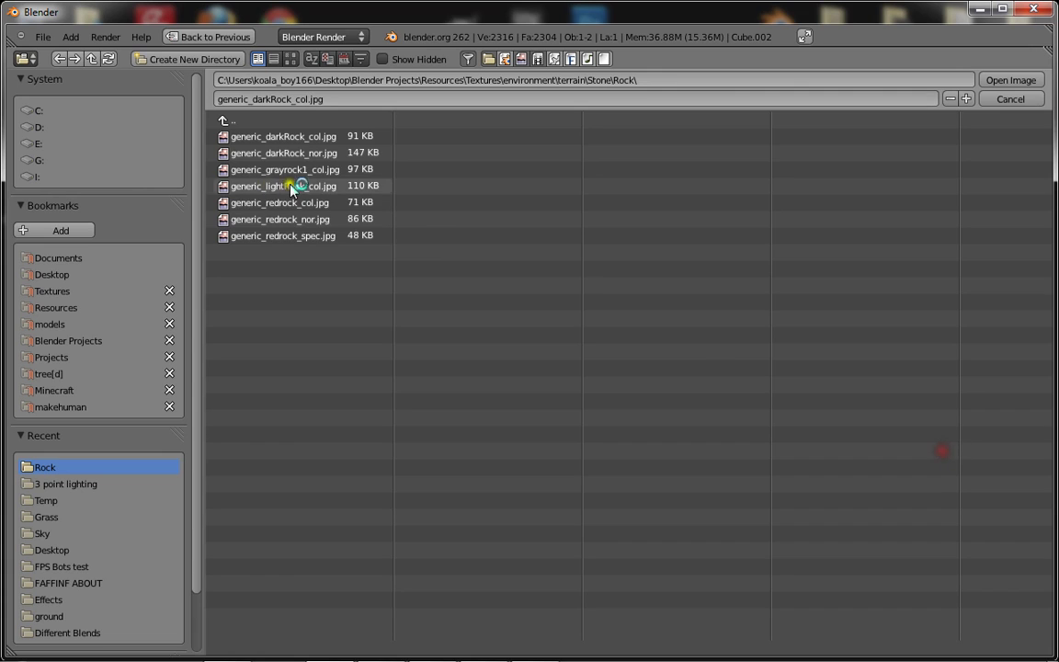
double_click(331, 186)
scroll(422, 315, up, 3)
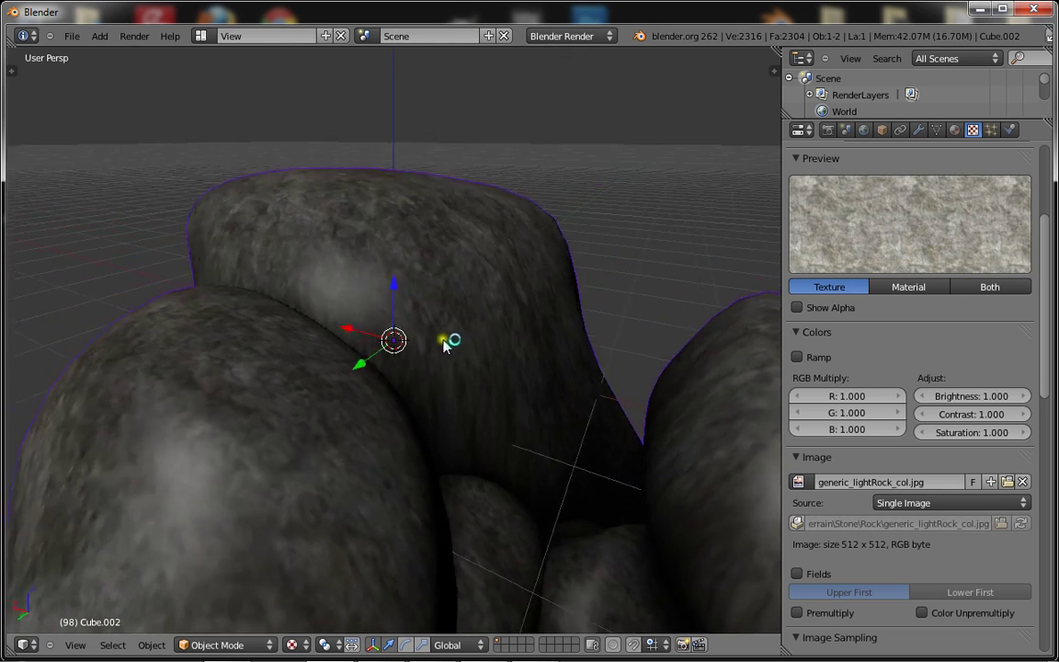
Step: Set the Diffuse texture's mapping coordinates to UV and inspect the rocks
scroll(459, 349, down, 5)
scroll(892, 501, down, 10)
click(910, 517)
click(887, 443)
scroll(430, 434, up, 4)
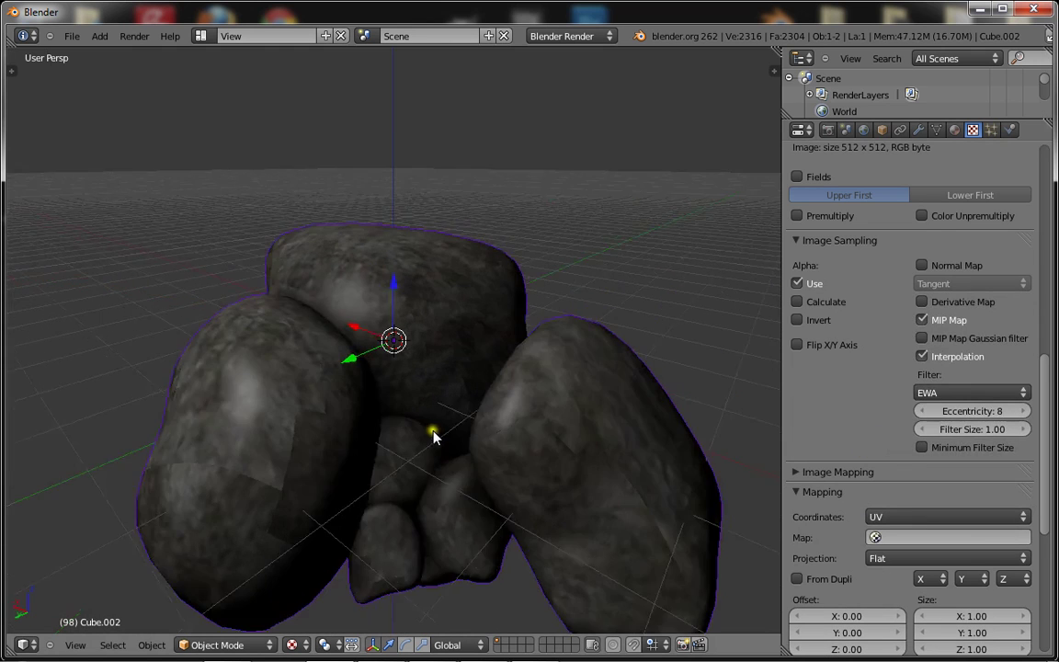
Step: Try Global and Object mapping coordinates for the Diffuse texture and compare them on the rocks
click(901, 516)
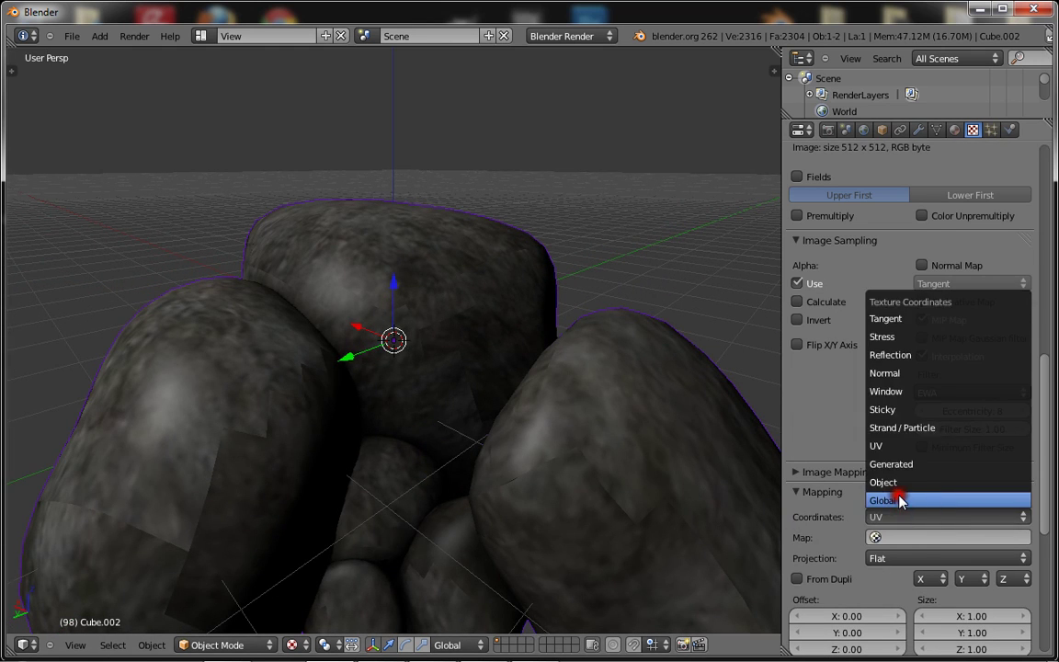
click(900, 500)
scroll(397, 390, down, 5)
click(882, 517)
click(899, 483)
scroll(664, 440, up, 4)
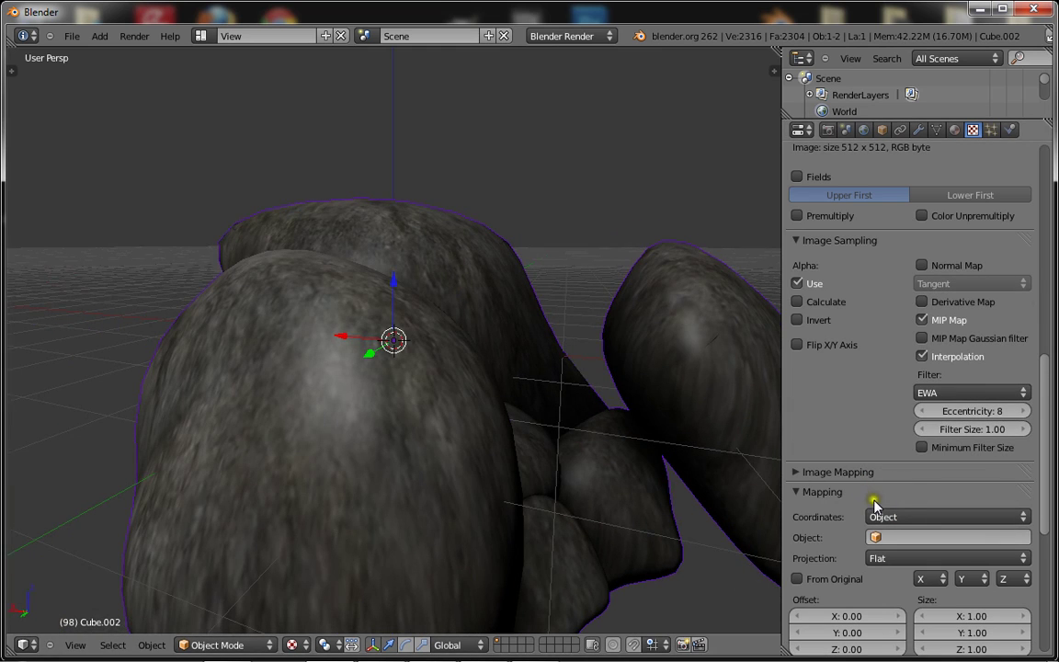
click(874, 497)
click(791, 472)
click(910, 499)
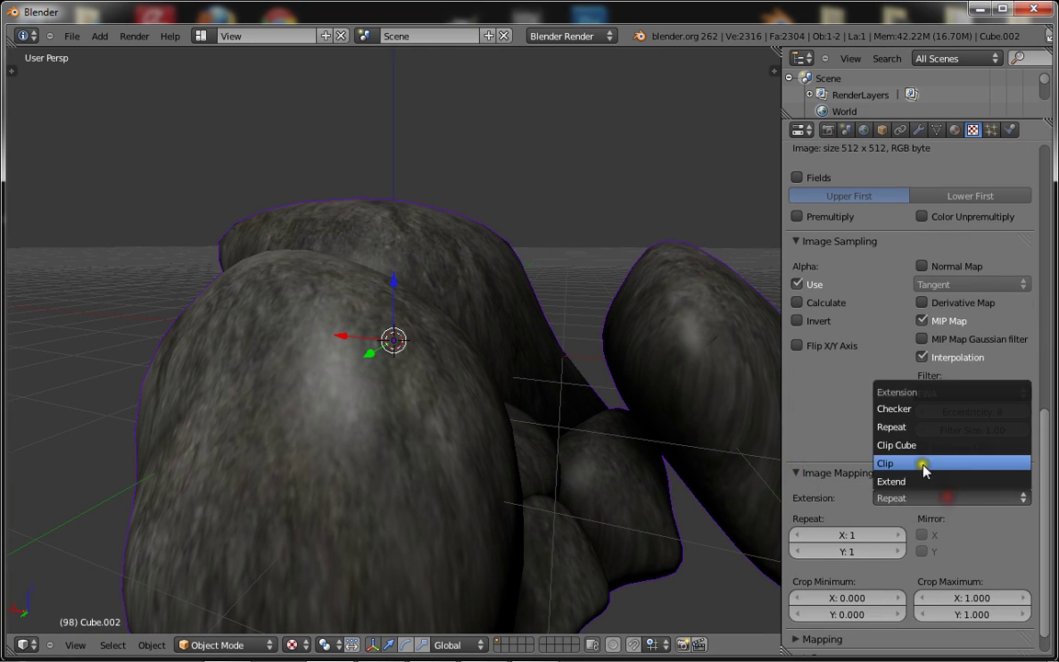
click(799, 472)
click(800, 491)
Step: Try Generated mapping coordinates for the Diffuse texture and inspect the rocks
click(919, 517)
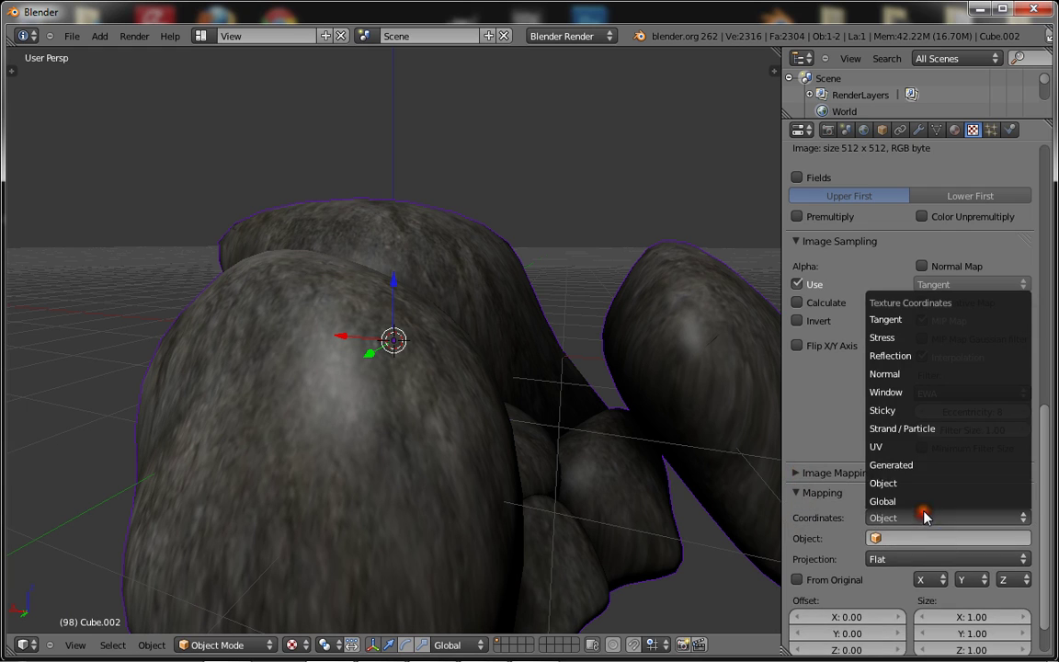
click(905, 466)
scroll(670, 449, down, 4)
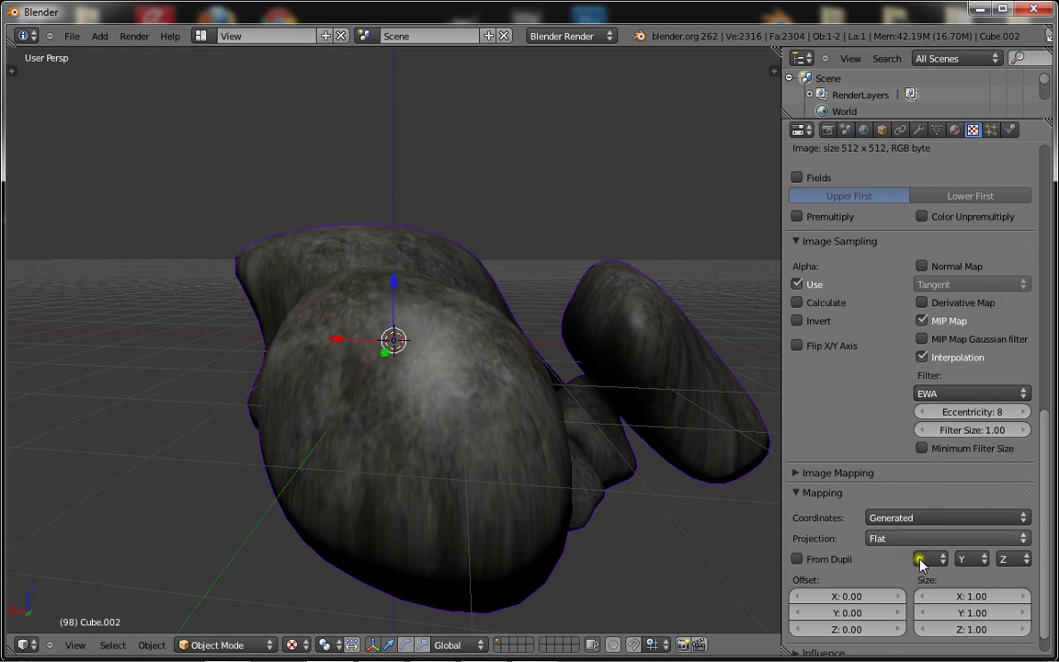
Step: Set the Diffuse texture's mapping size to 6 in X and Y and inspect the tiling
click(970, 597)
click(910, 591)
click(955, 614)
text(6)
click(840, 546)
middle_drag(487, 429, 519, 426)
scroll(519, 426, up, 2)
scroll(520, 430, down, 4)
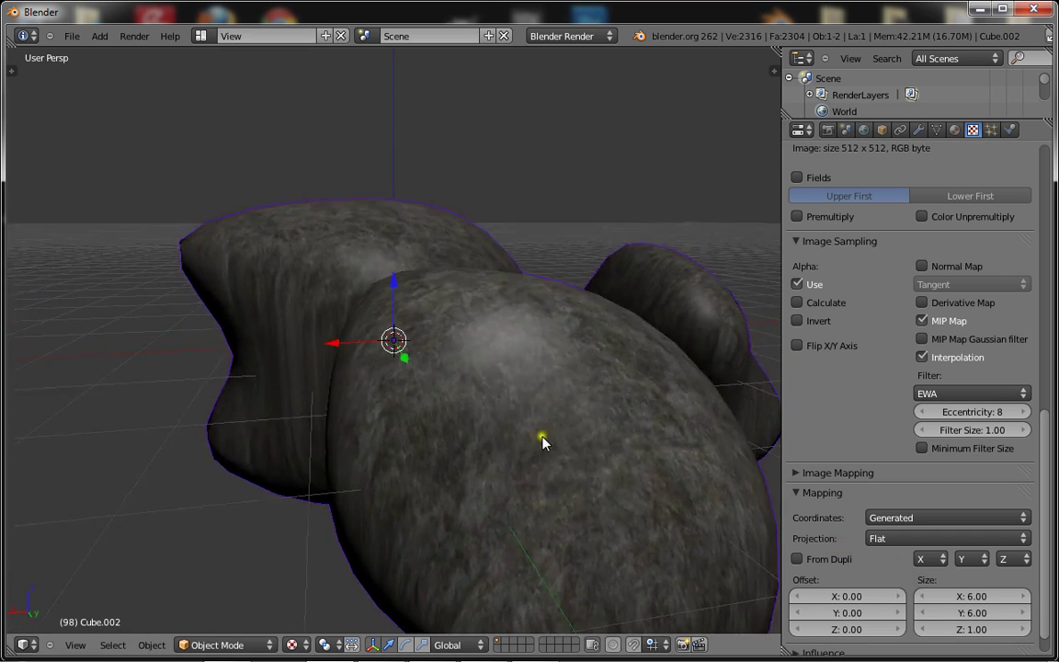
Step: Try Object mapping coordinates with the enlarged tiling and inspect the rock surfaces
click(940, 517)
click(910, 481)
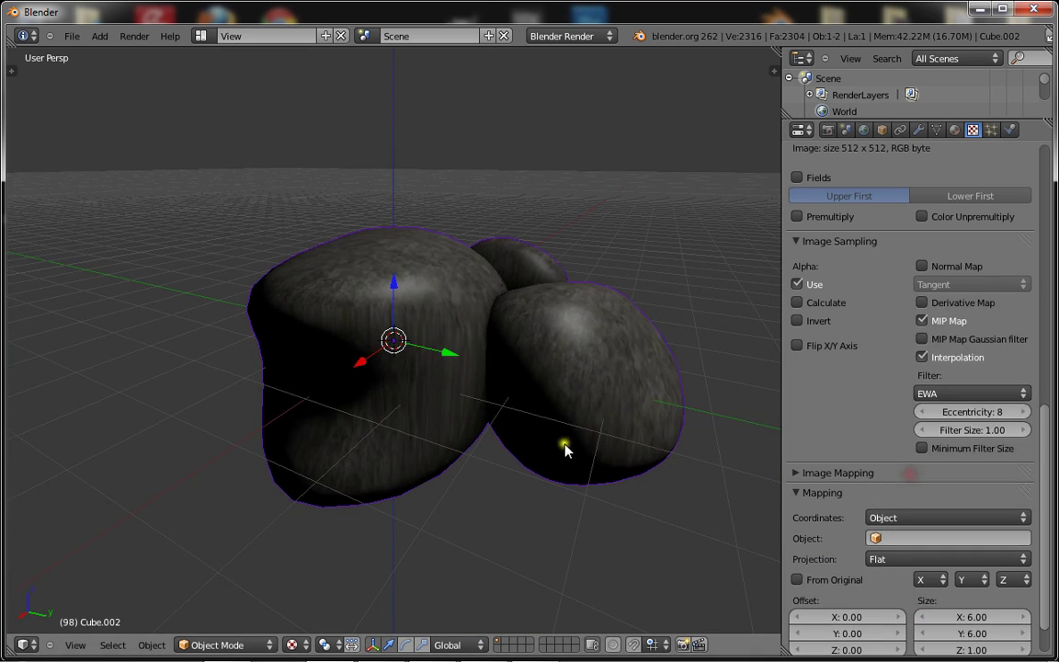
scroll(460, 398, up, 5)
Step: Switch the Diffuse texture's mapping coordinates to UV and inspect the rocks up close
click(871, 517)
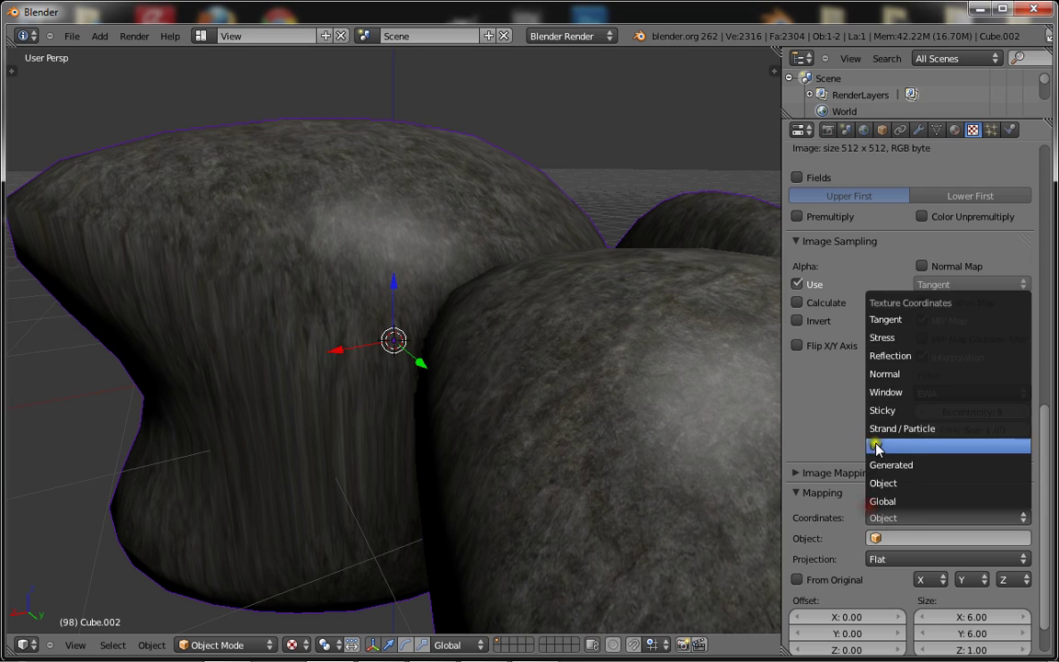
click(874, 441)
middle_drag(564, 448, 464, 448)
scroll(451, 425, up, 6)
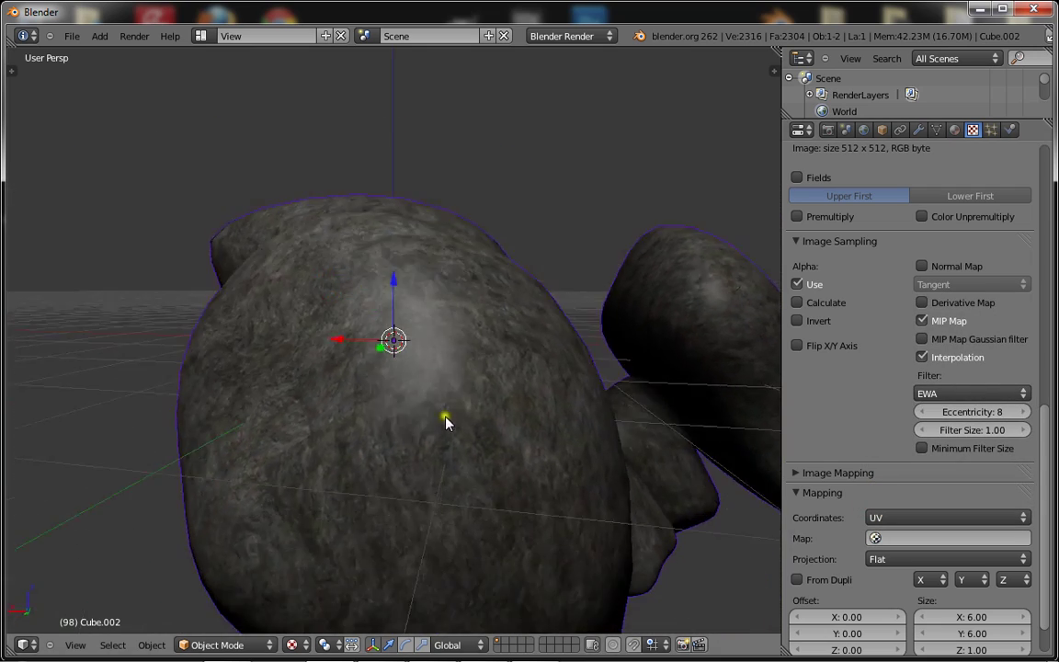
scroll(447, 417, down, 2)
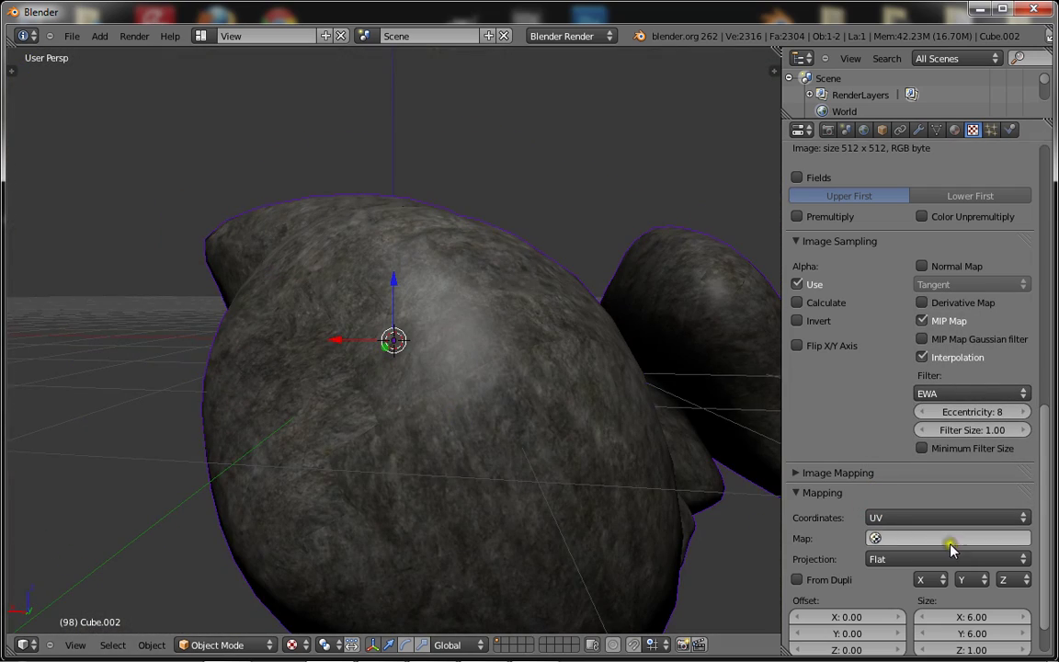
Step: Enable the Diffuse texture's influence on specular color and check the rock surface
scroll(948, 543, down, 2)
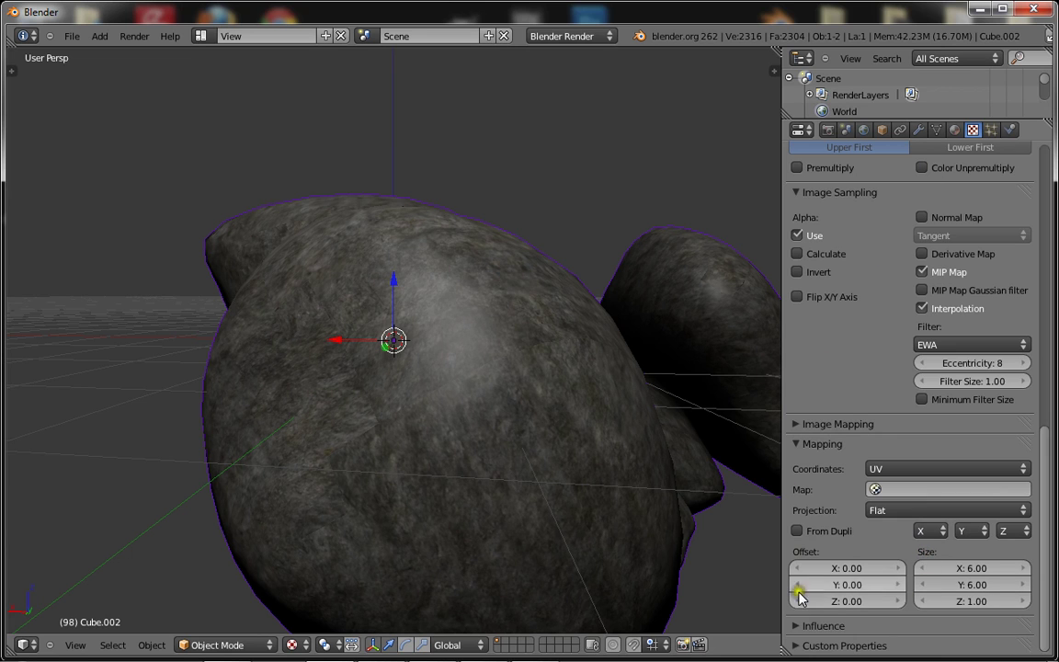
click(798, 625)
scroll(815, 598, down, 8)
scroll(777, 543, down, 3)
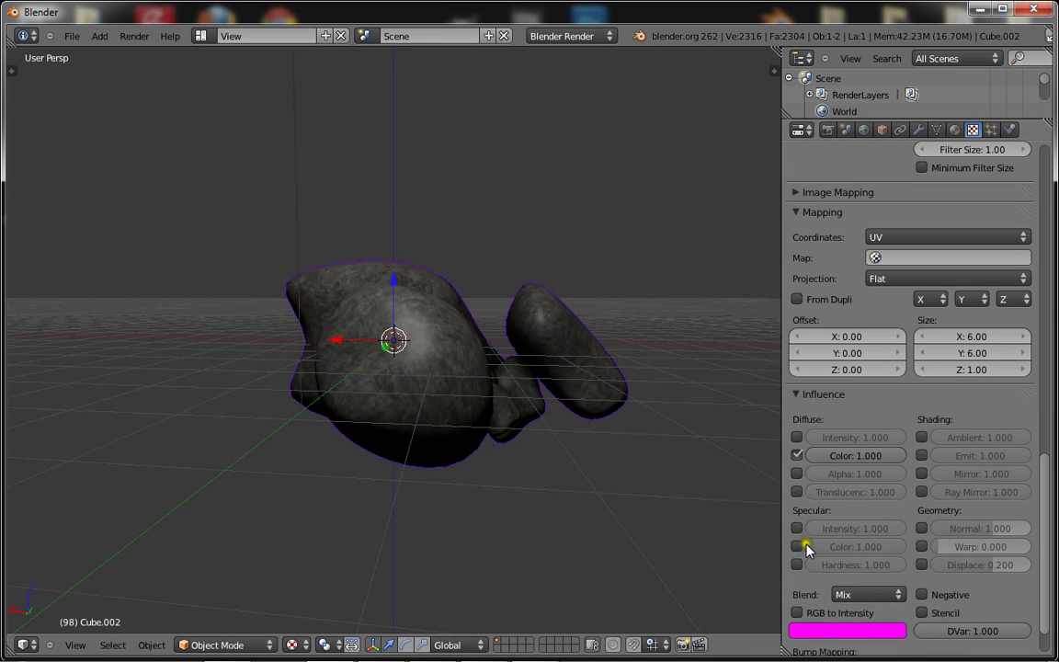
click(797, 546)
scroll(524, 478, up, 6)
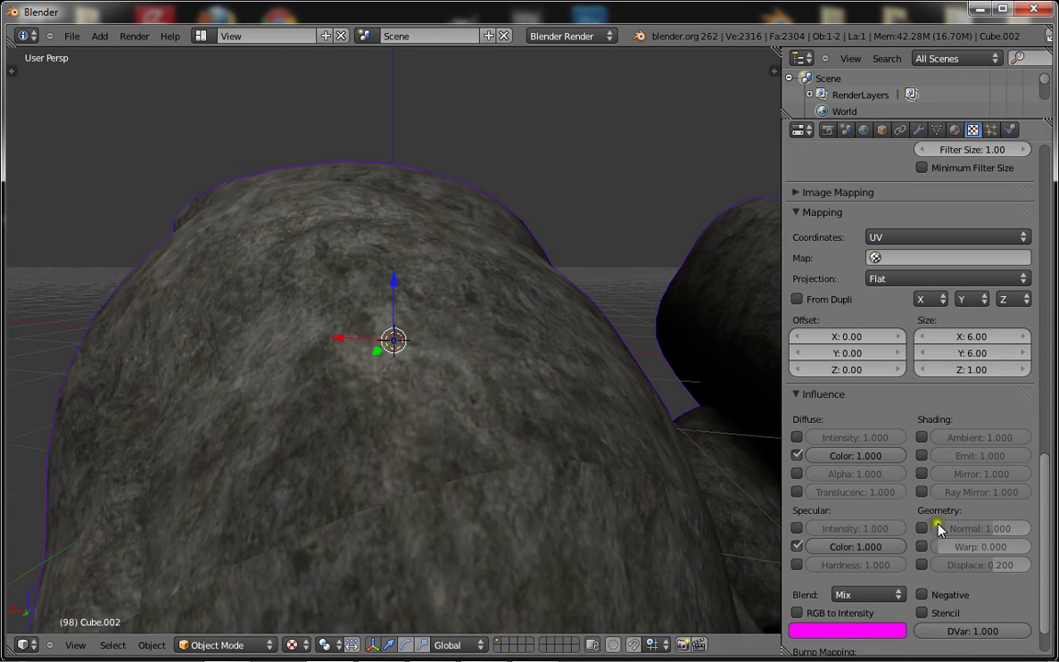
Step: Enable the Diffuse texture's normal influence, reduce its strength to about 0.1 and view the rocks
click(921, 530)
drag(984, 530, 977, 534)
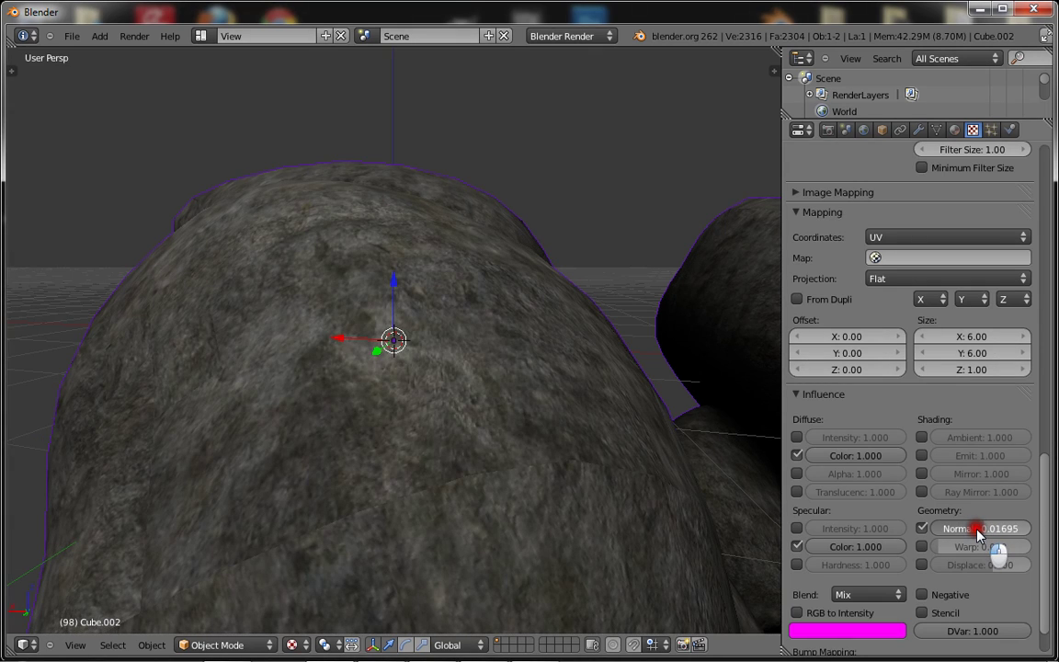
drag(977, 535, 978, 535)
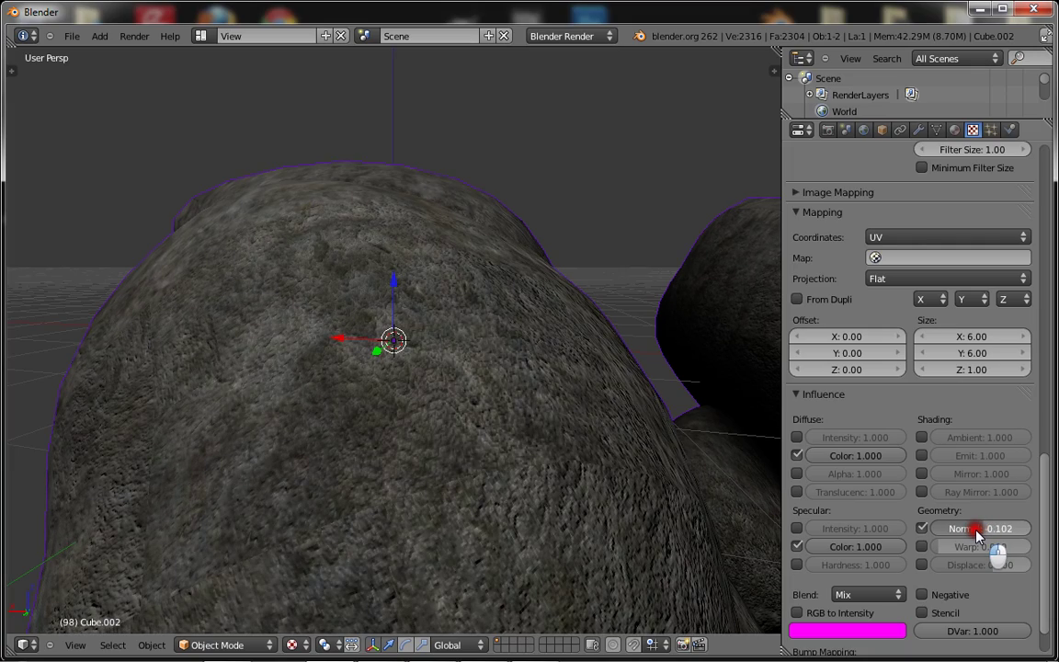
middle_drag(285, 368, 338, 497)
Step: Select the Normal texture, set its type to Image or Movie and start opening an image file
scroll(930, 517, up, 15)
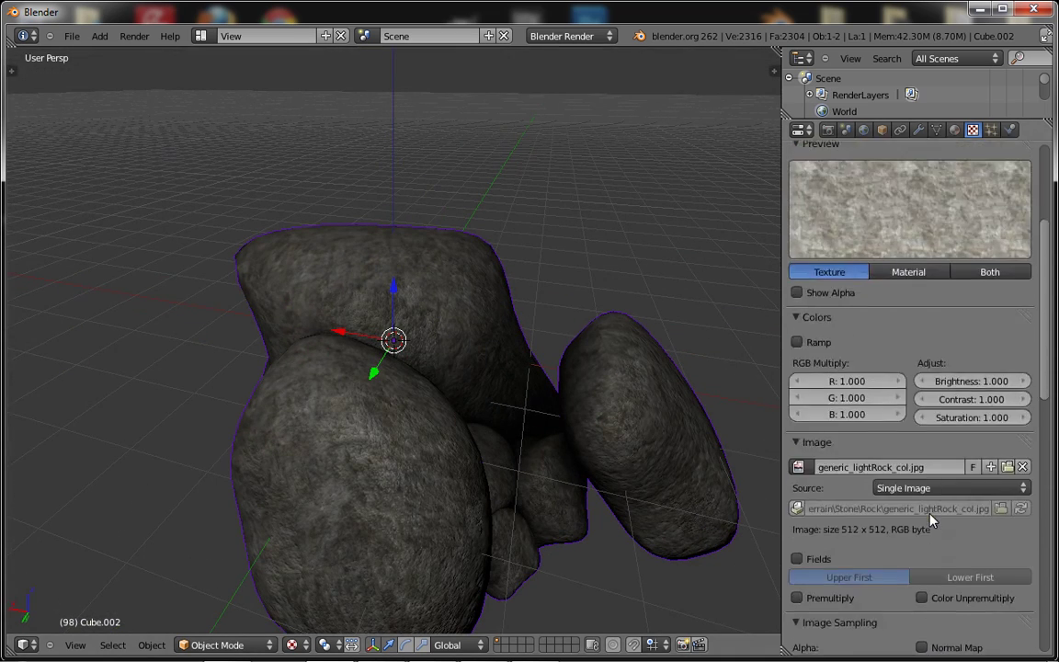
scroll(883, 207, up, 5)
click(852, 217)
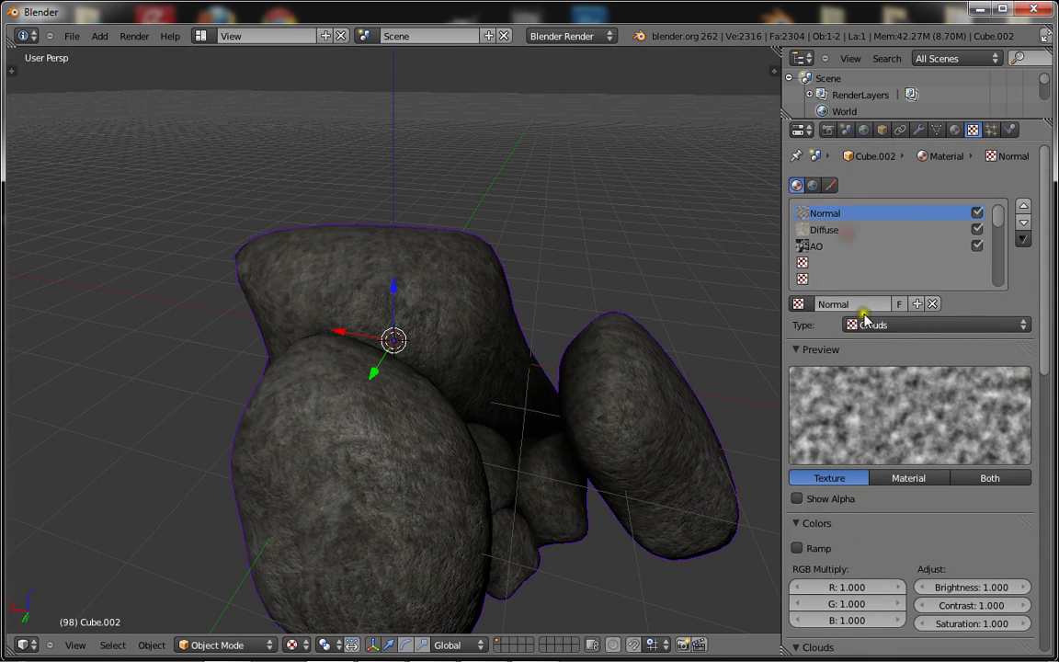
click(867, 323)
click(886, 429)
scroll(890, 496, down, 4)
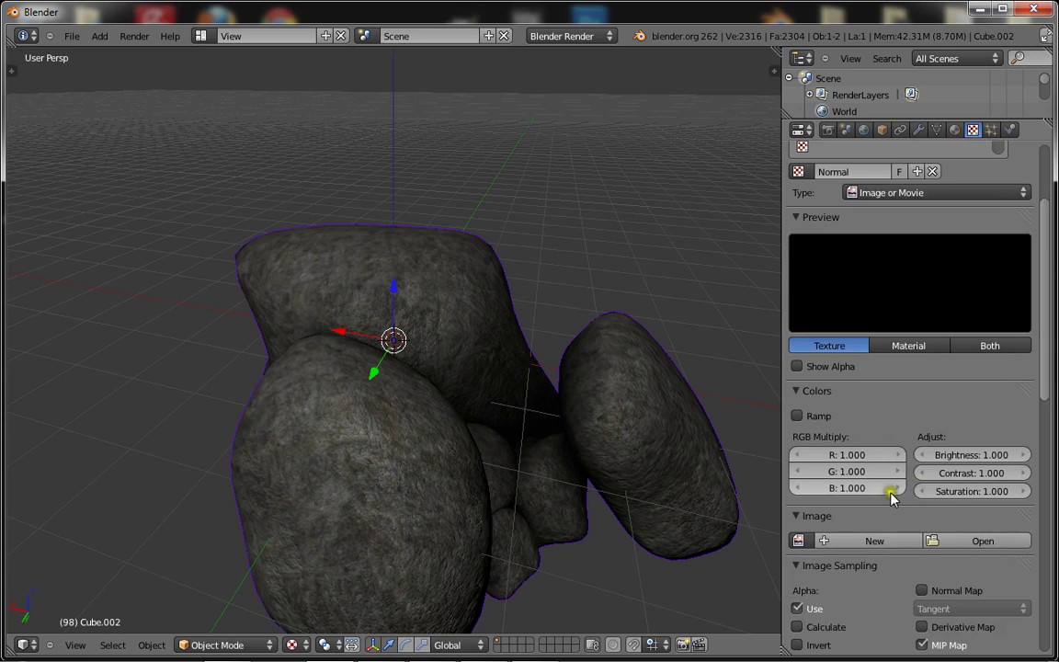
click(944, 542)
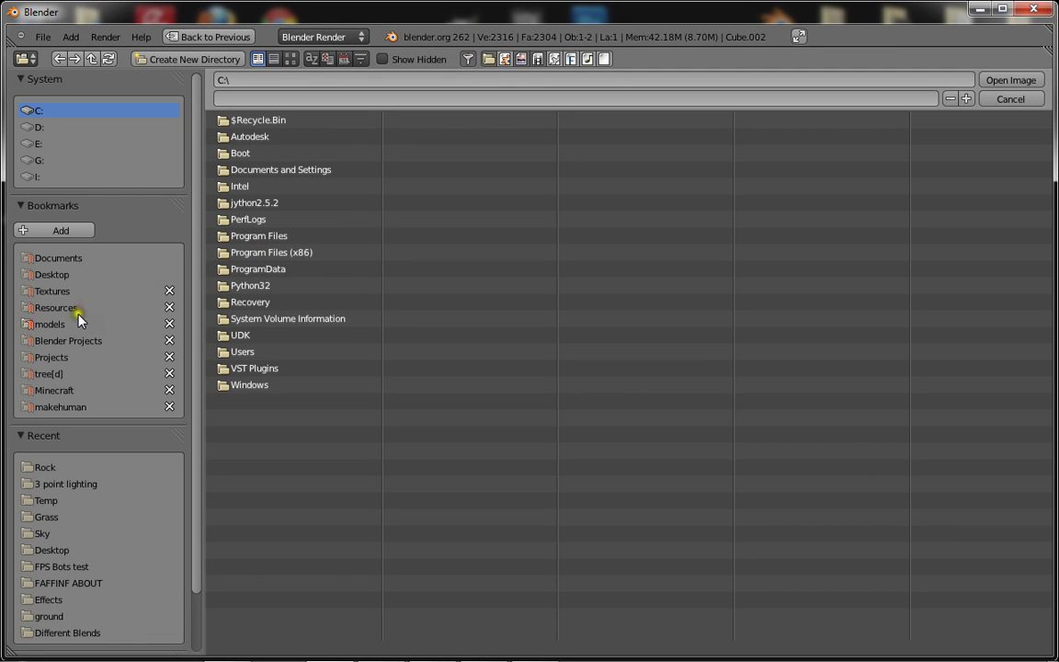
Step: Load generic_darkRock_nor.jpg from the Resources folder's Textures\environment\terrain\Stone\Rock directory as the Normal texture's image
click(51, 307)
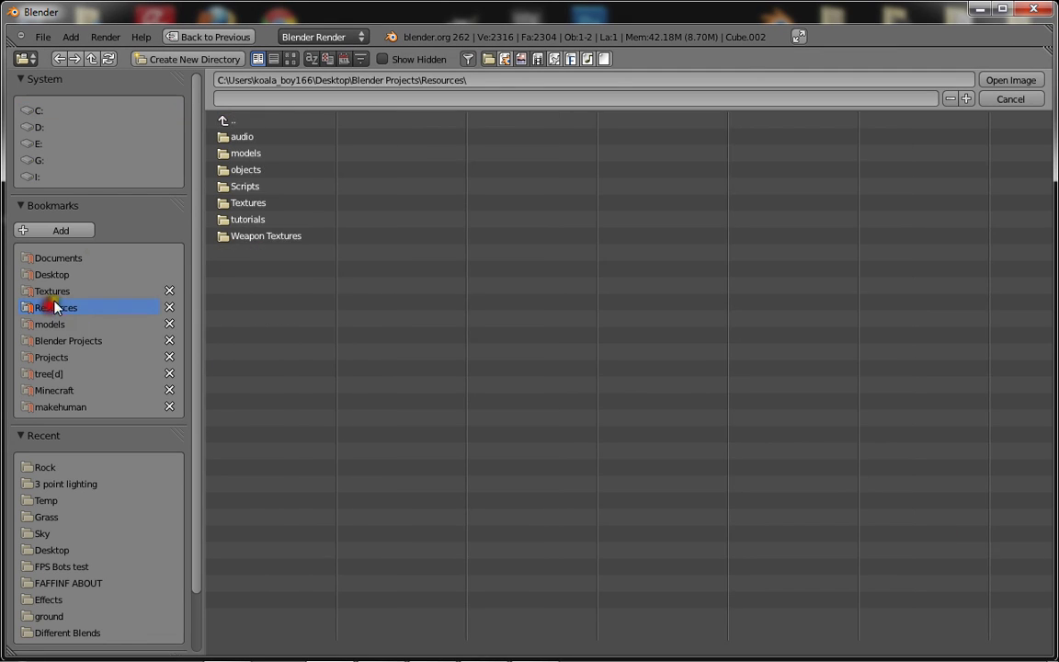
click(240, 203)
click(276, 203)
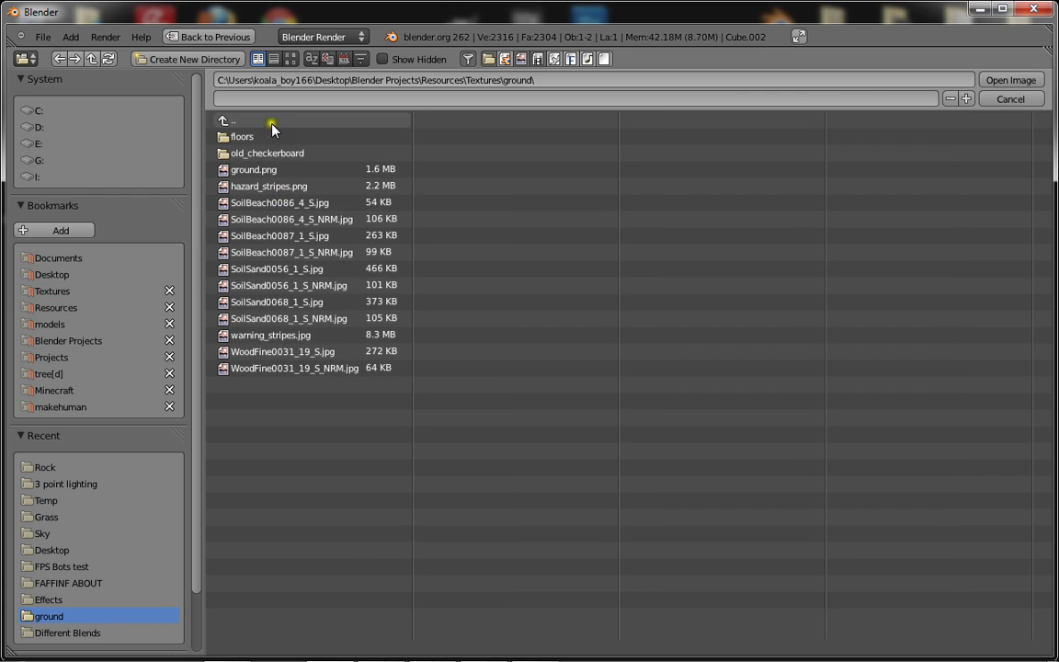
click(272, 121)
click(272, 170)
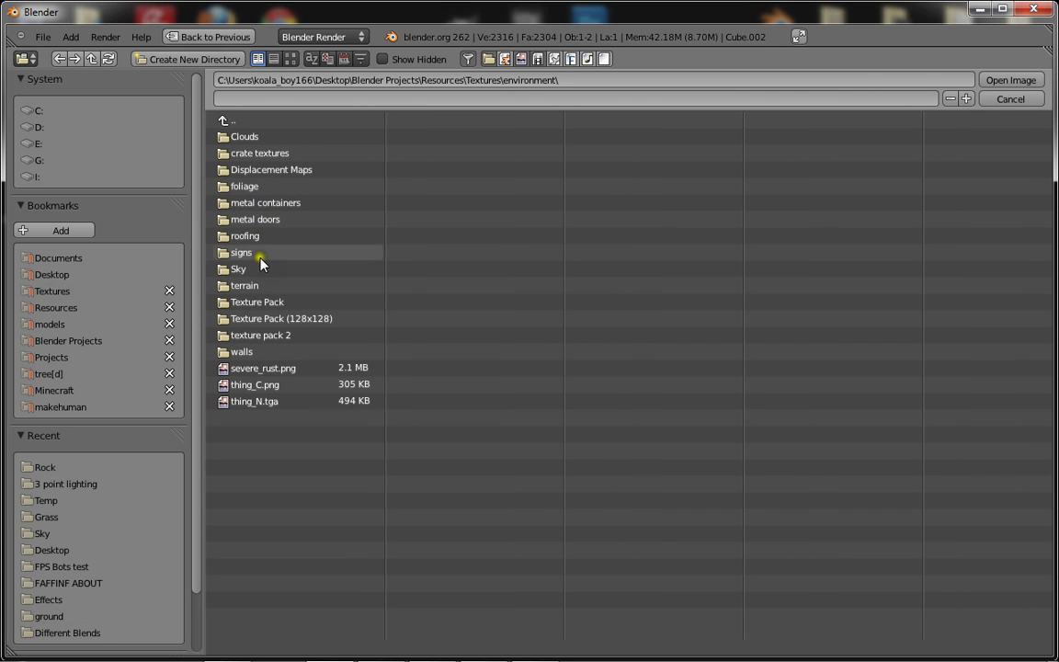
click(251, 287)
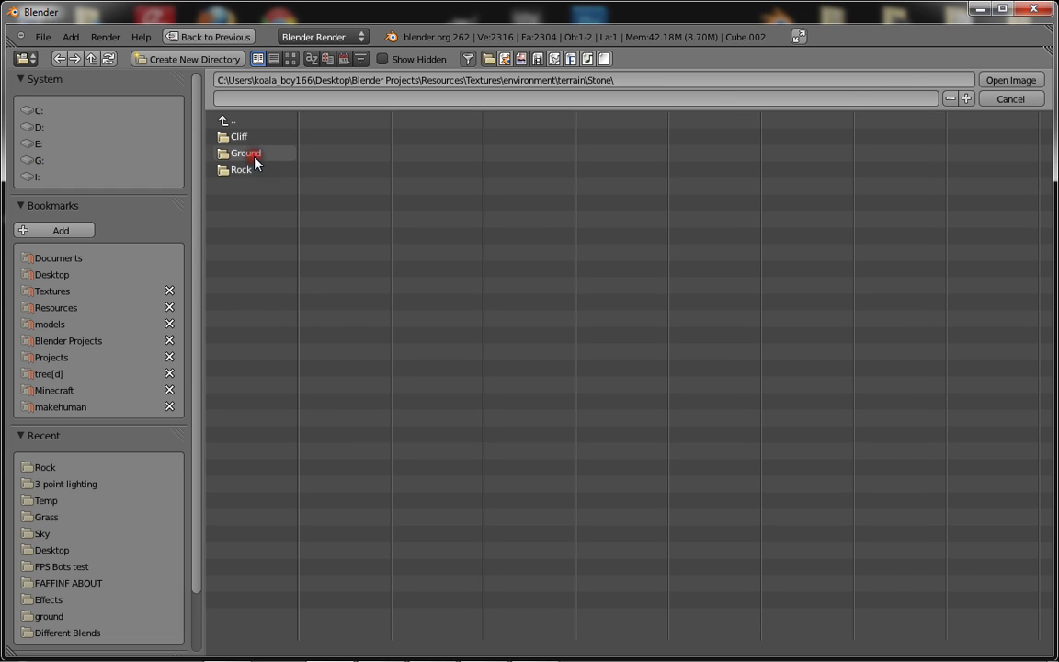
click(253, 157)
click(255, 123)
click(260, 170)
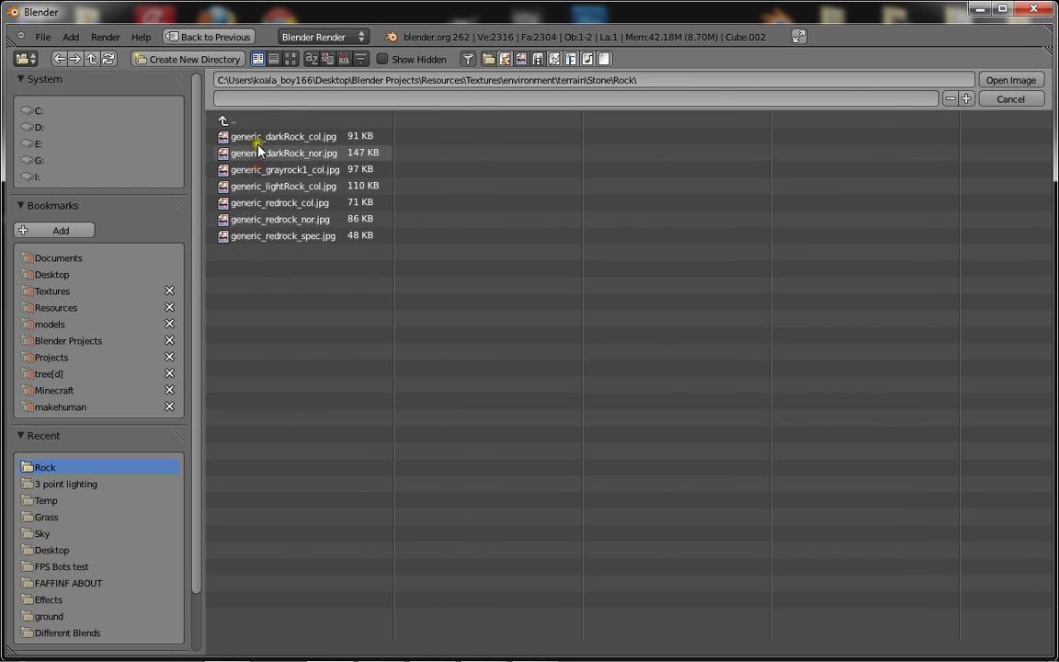
click(321, 155)
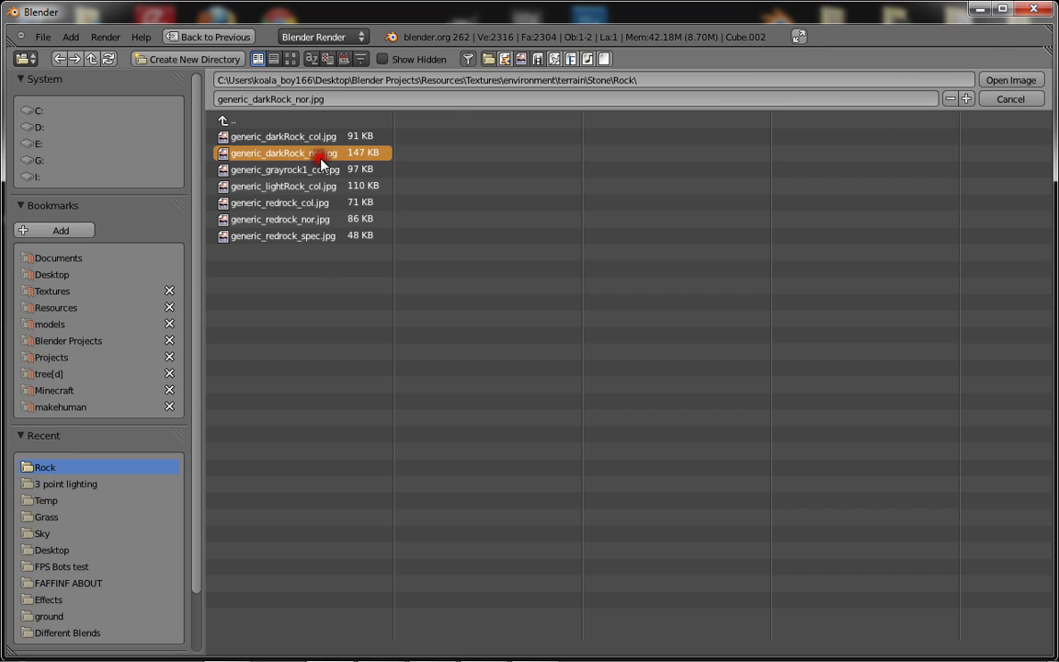
double_click(321, 159)
Step: Enable the Normal Map option in the Normal texture's image sampling settings
scroll(421, 279, down, 2)
scroll(471, 349, up, 7)
scroll(923, 535, down, 3)
scroll(924, 542, down, 2)
click(922, 560)
scroll(932, 560, down, 3)
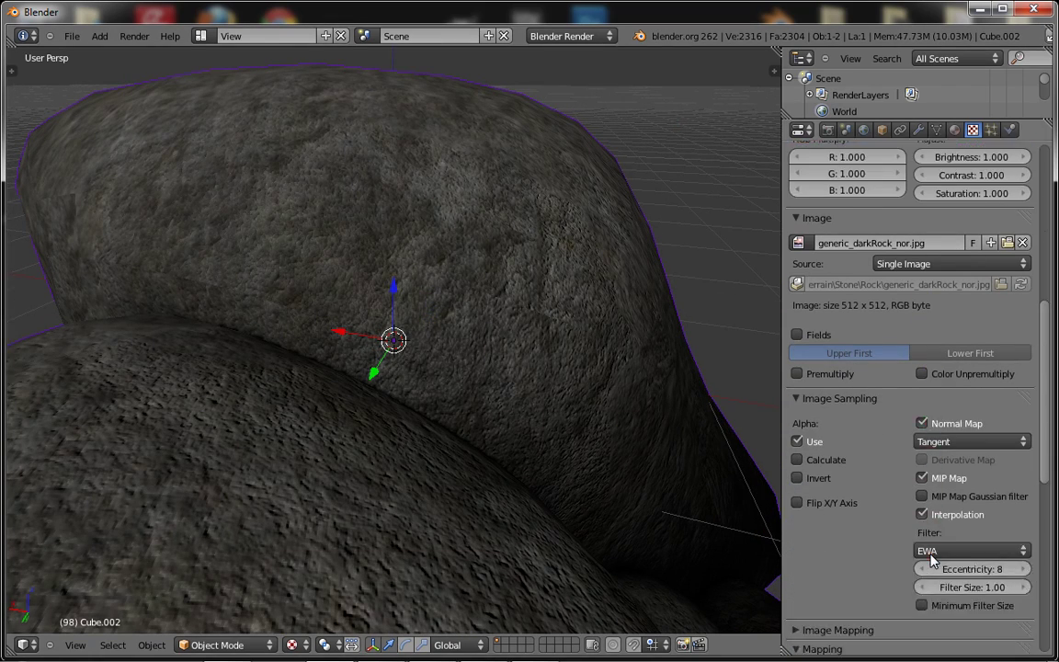
Step: Set the Normal texture's mapping coordinates to UV and its X and Y size to 3
scroll(928, 560, down, 8)
click(910, 377)
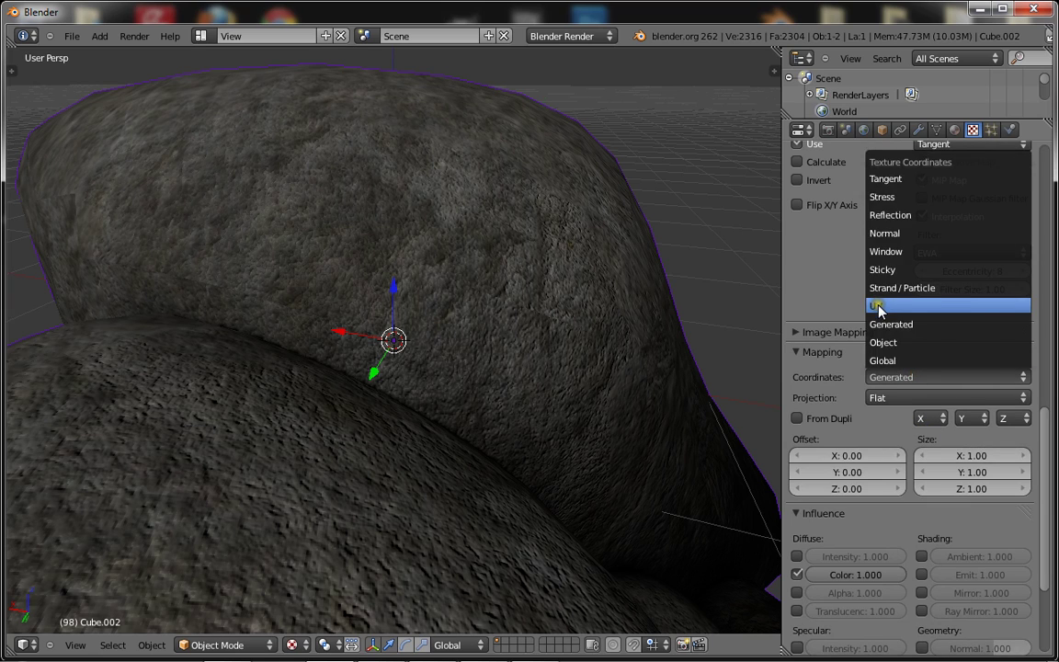
click(878, 306)
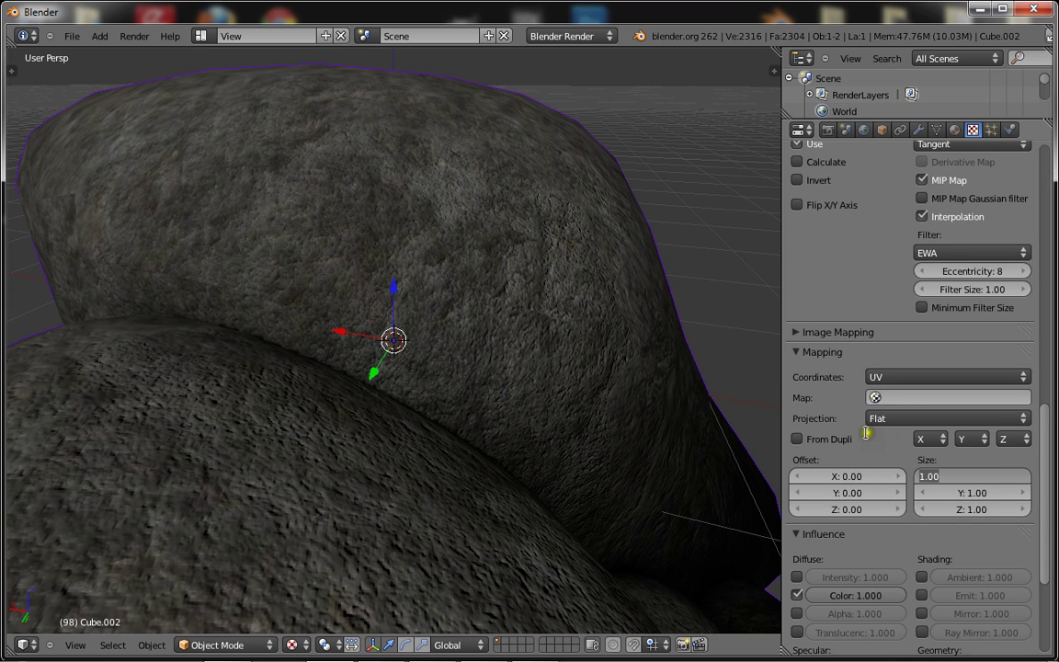
click(985, 492)
text(3)
click(886, 448)
Step: Enable the Normal texture's normal influence, disable its diffuse color influence and view the rocks
scroll(917, 522, down, 4)
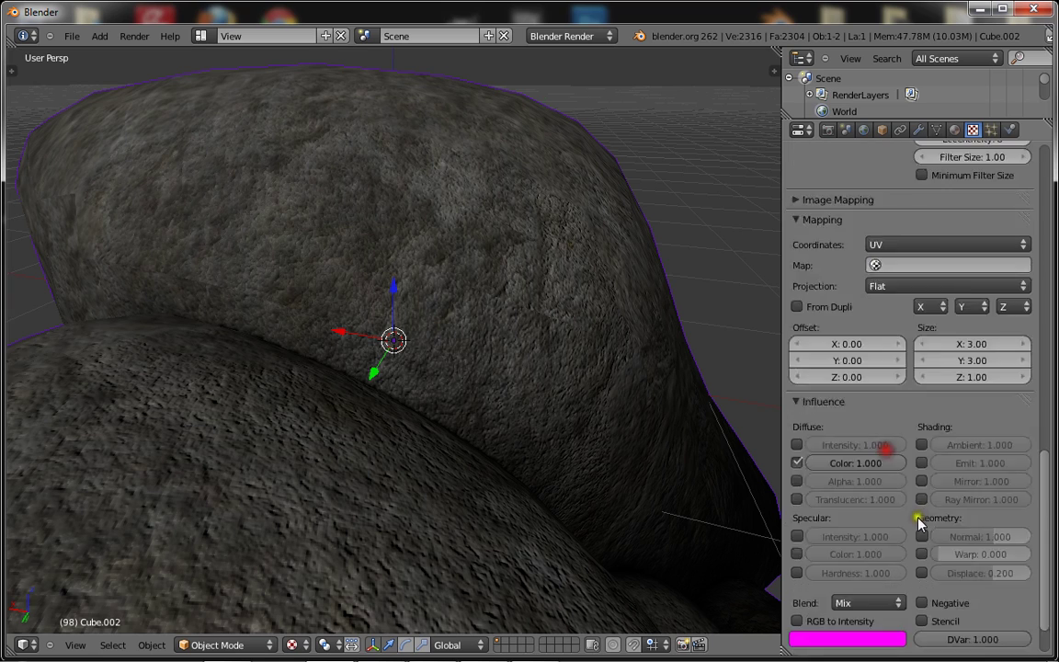
click(922, 536)
click(797, 463)
scroll(560, 439, down, 3)
middle_drag(560, 439, 571, 429)
scroll(572, 429, up, 2)
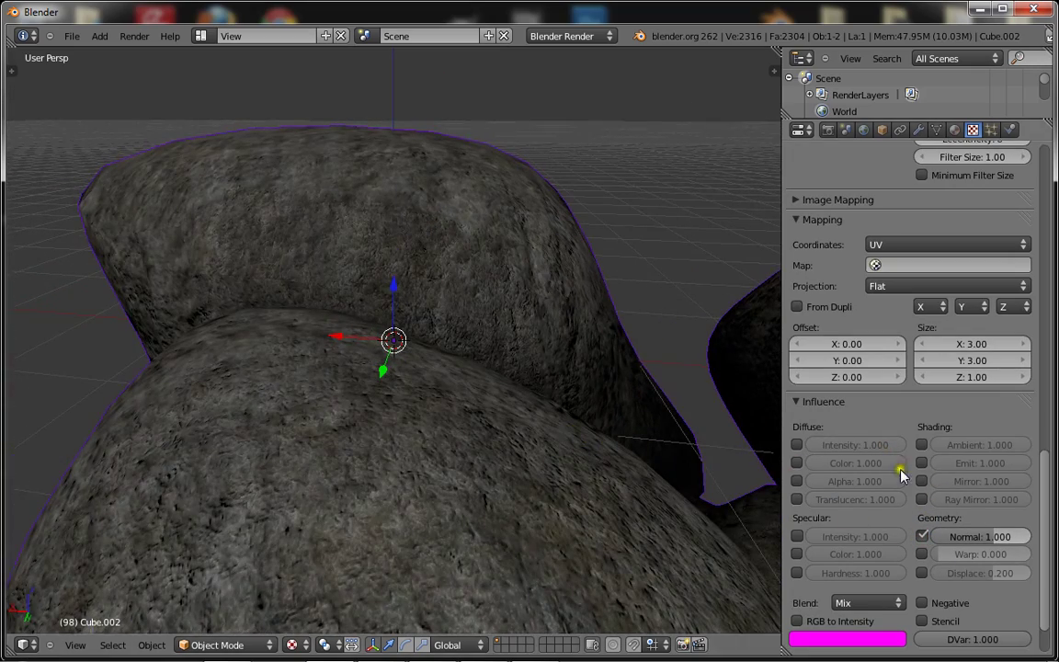
Step: Set the Normal texture's X and Y mapping size to 1 and check the rocks
scroll(921, 319, up, 1)
click(960, 374)
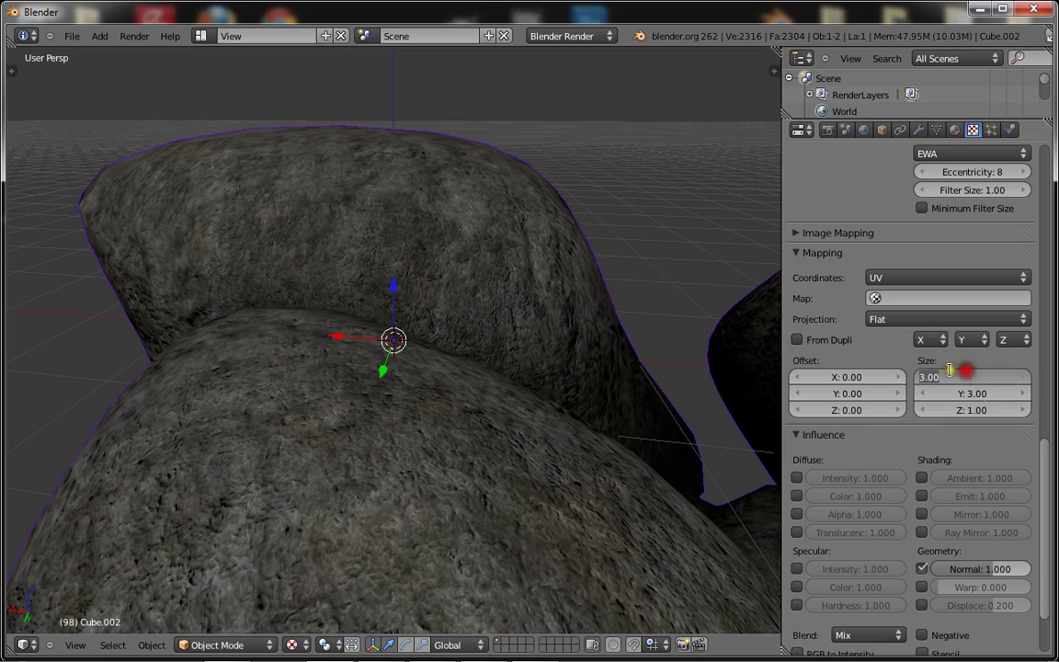
text(1)
key(Tab)
text(1)
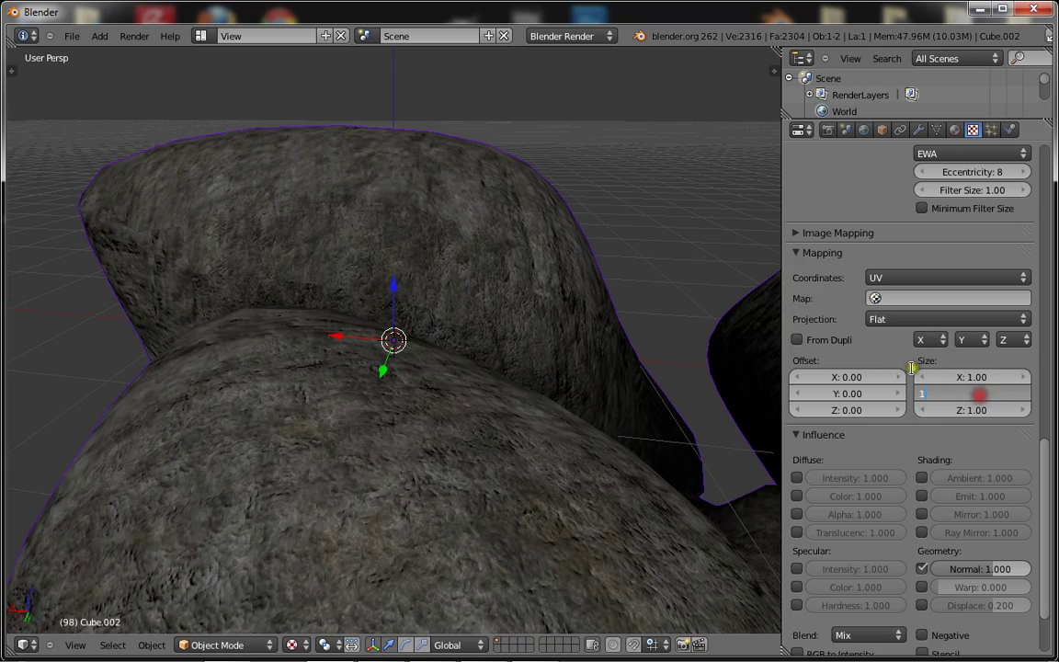
click(840, 366)
scroll(654, 406, down, 3)
scroll(656, 407, up, 3)
middle_drag(656, 406, 647, 376)
scroll(674, 406, down, 4)
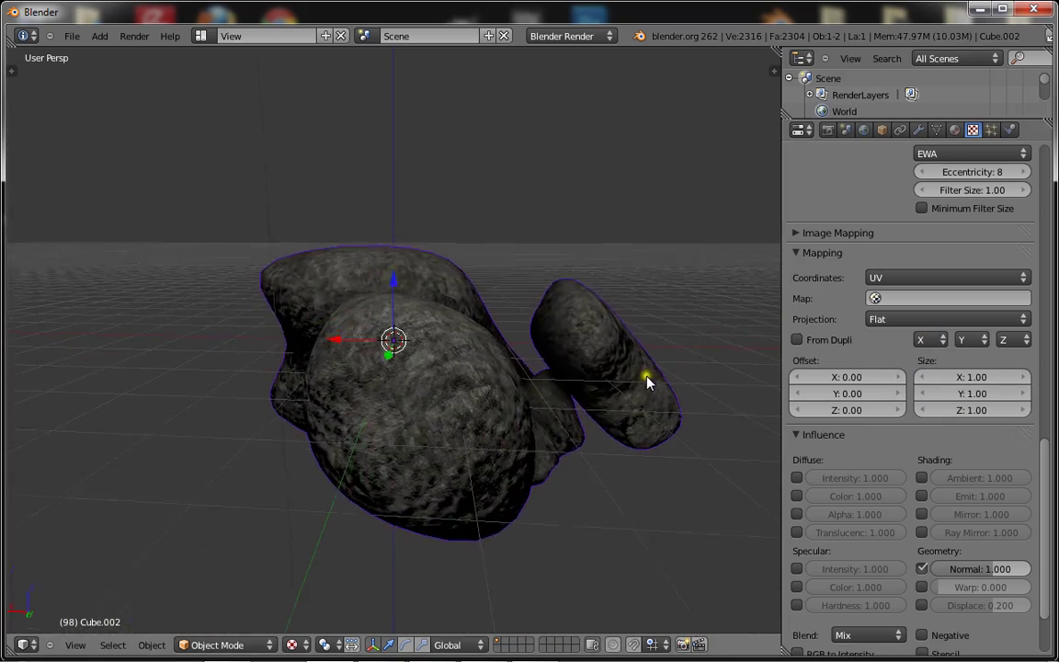
Step: Select the Diffuse texture, disable its influence on specular color and view the rocks up close
scroll(919, 230, up, 15)
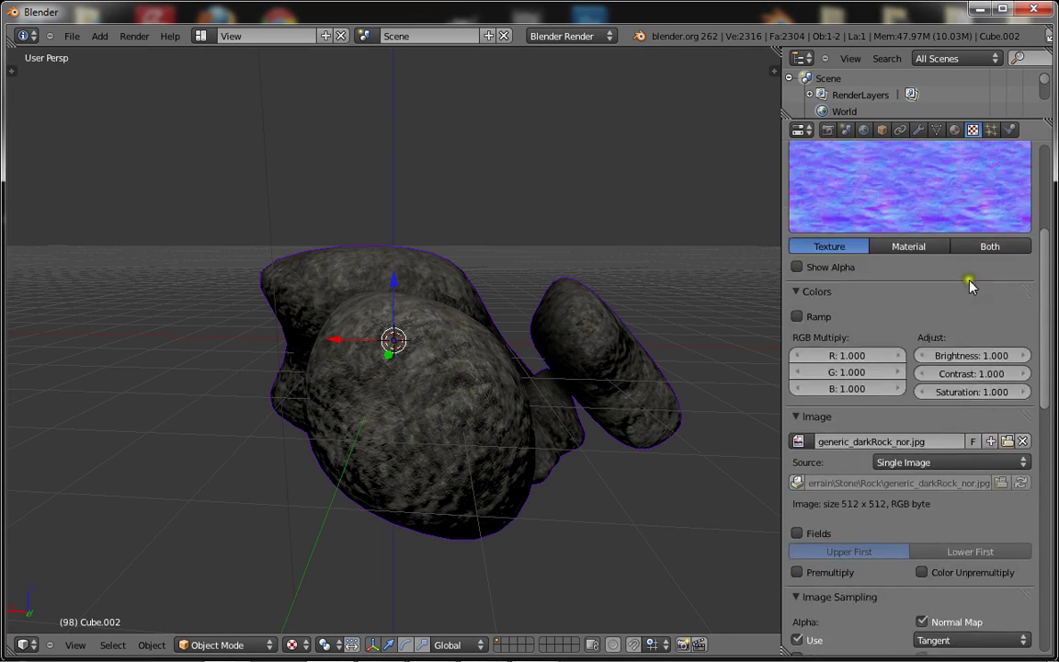
scroll(882, 272, up, 6)
click(768, 226)
scroll(873, 460, down, 8)
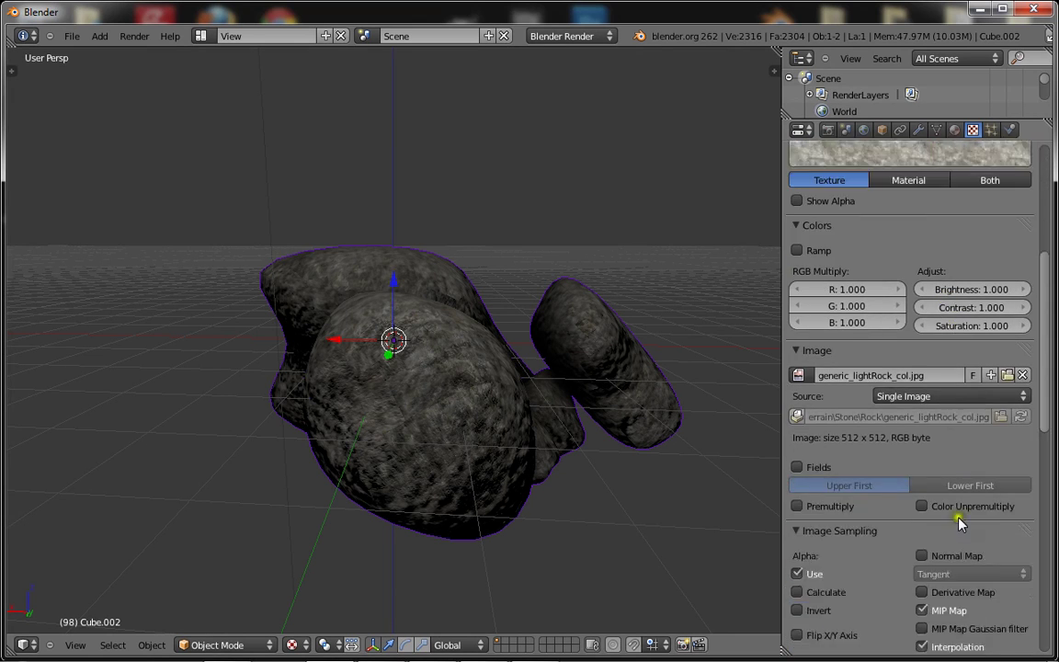
scroll(864, 533, down, 12)
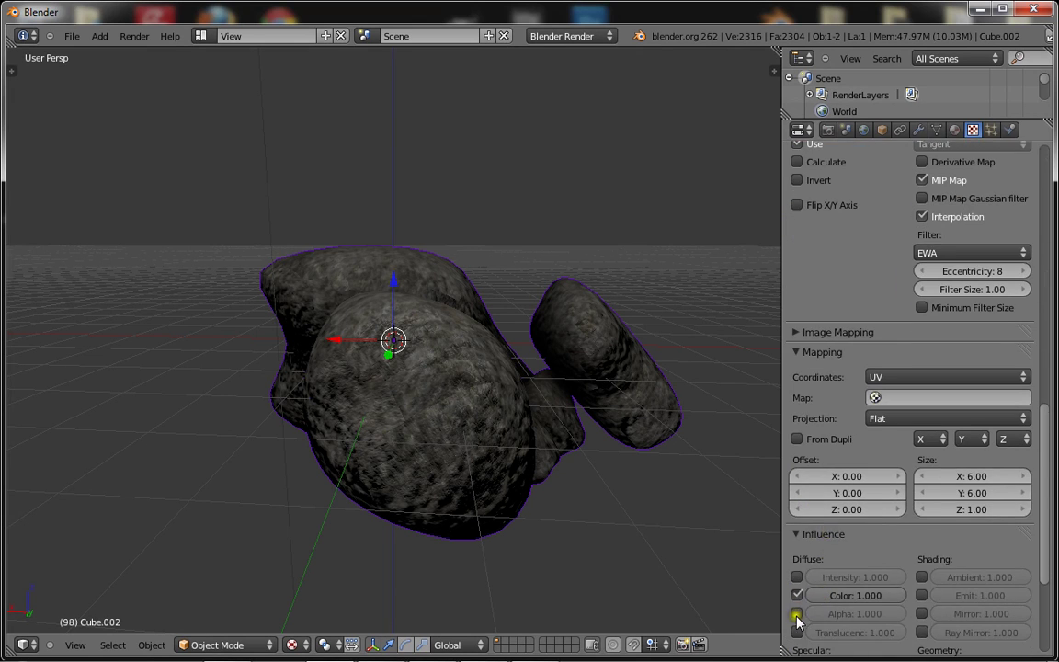
scroll(799, 616, down, 4)
click(797, 586)
scroll(465, 449, up, 5)
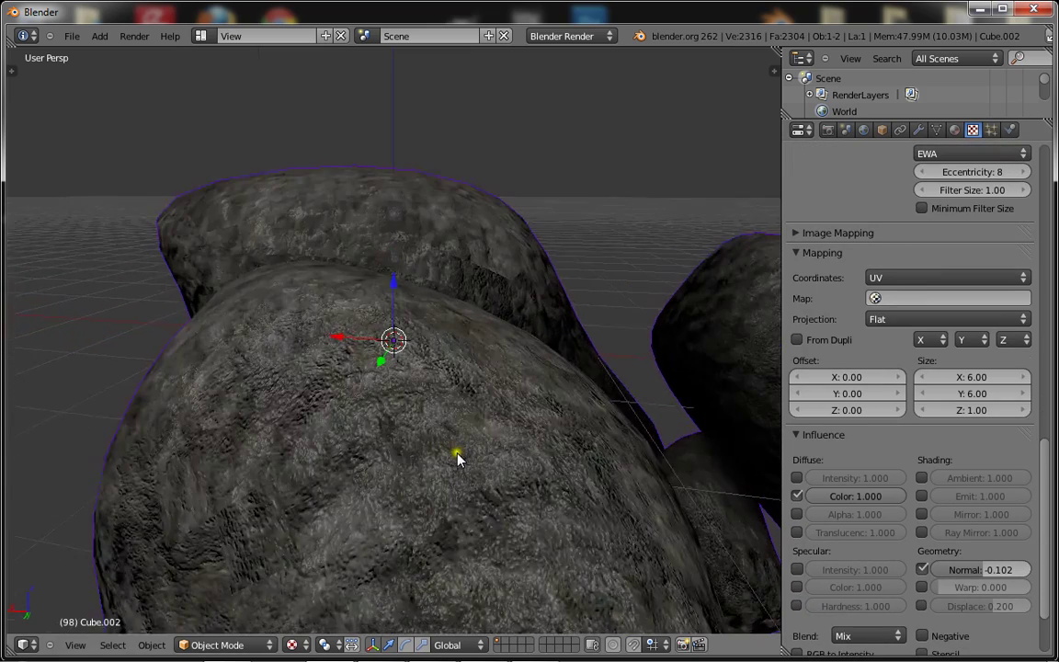
Step: Select the Normal texture, set its X and Y mapping size to 5 and inspect the rock surface
scroll(1011, 294, up, 18)
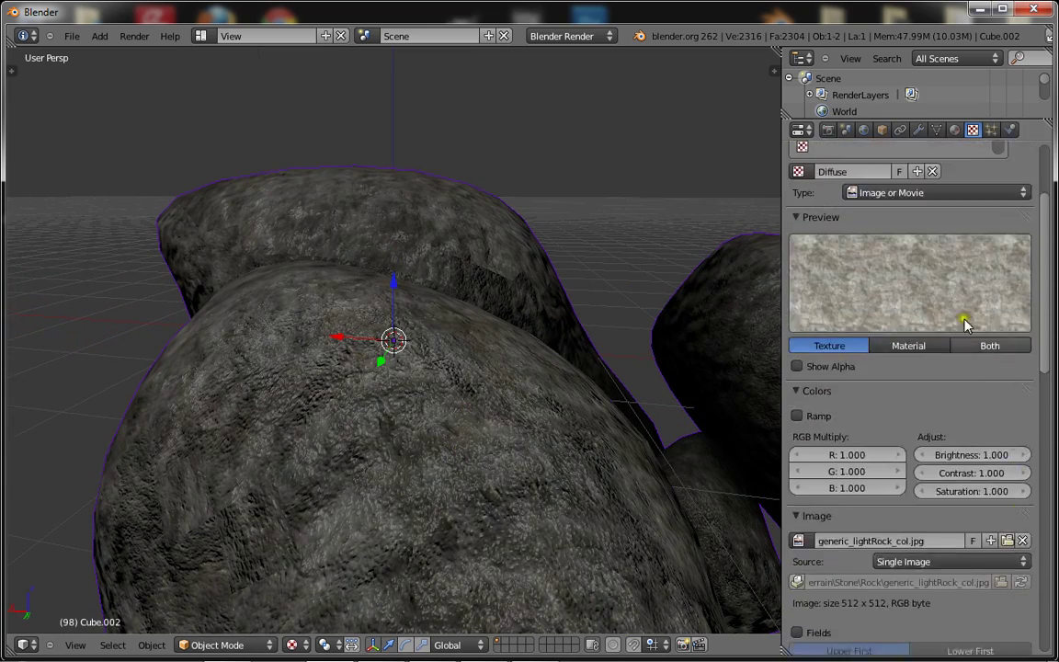
click(832, 216)
scroll(894, 552, down, 15)
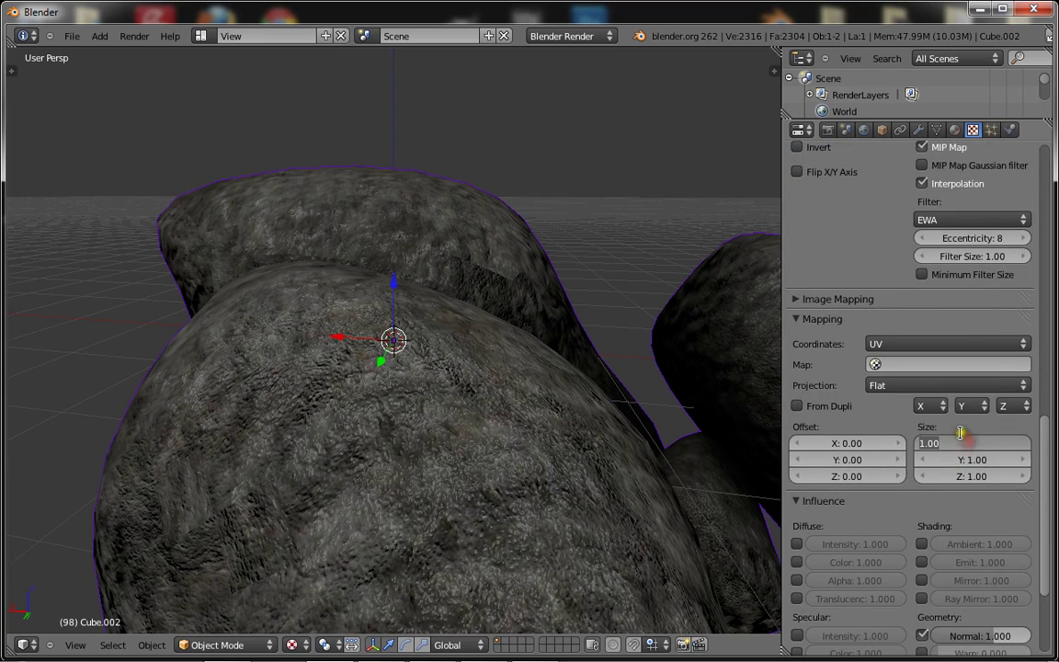
click(959, 423)
click(540, 404)
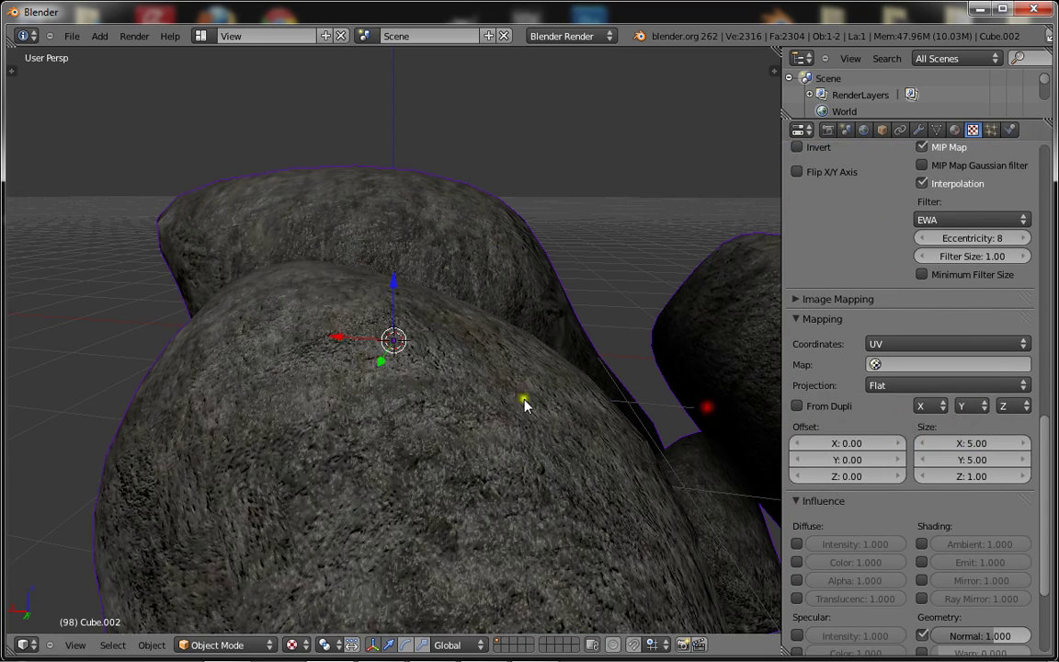
scroll(541, 411, up, 2)
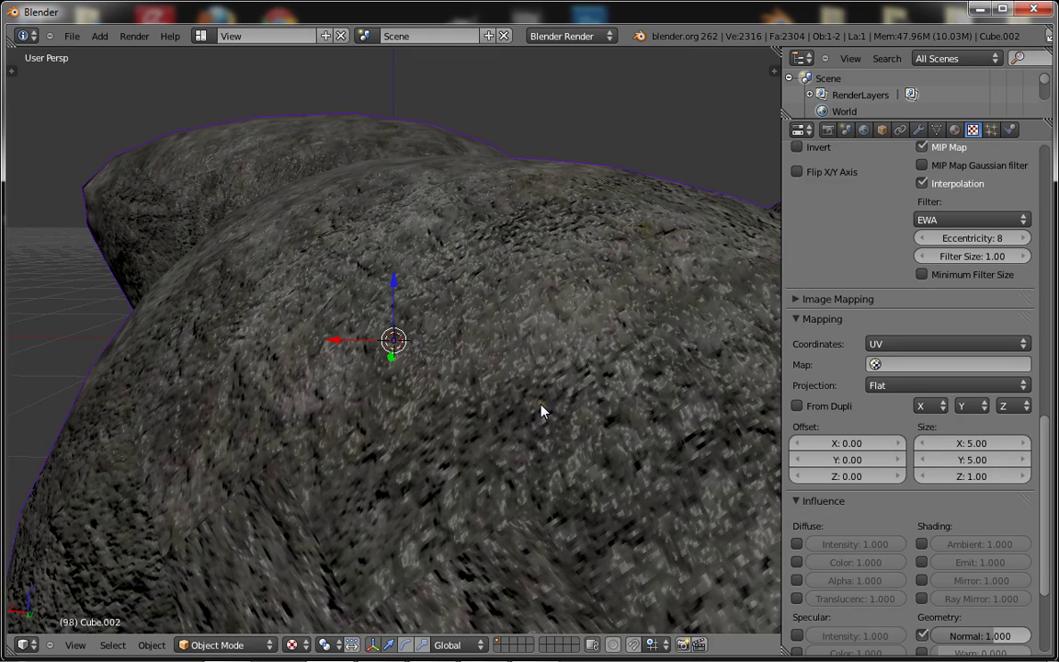
scroll(831, 523, up, 5)
Step: Enable the Normal texture's influence on specular hardness and check the look of the rocks
scroll(831, 523, down, 7)
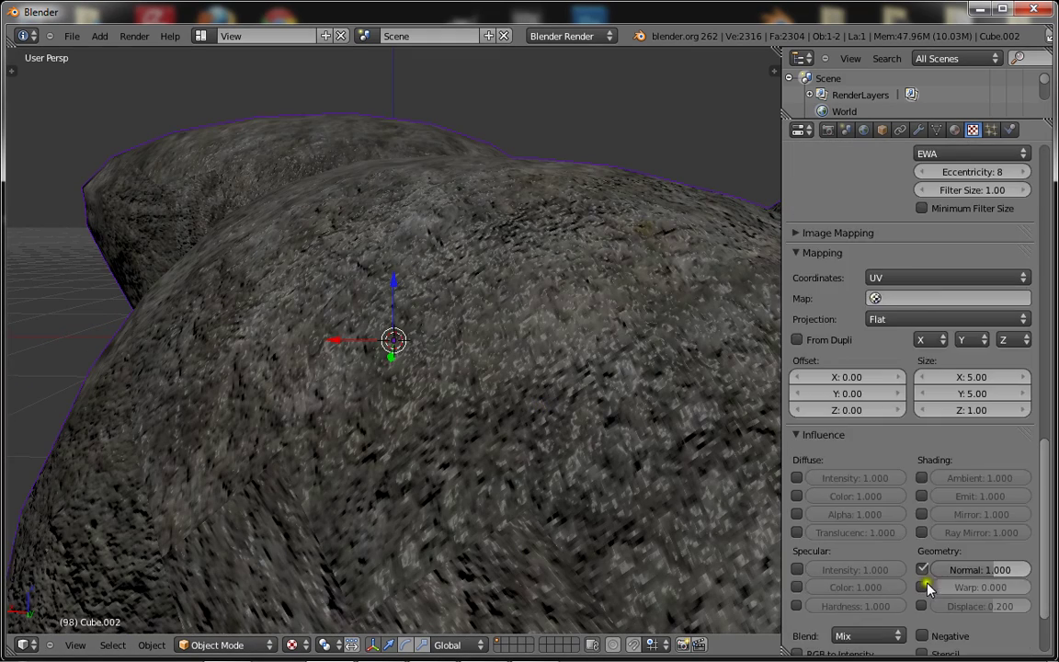
click(797, 606)
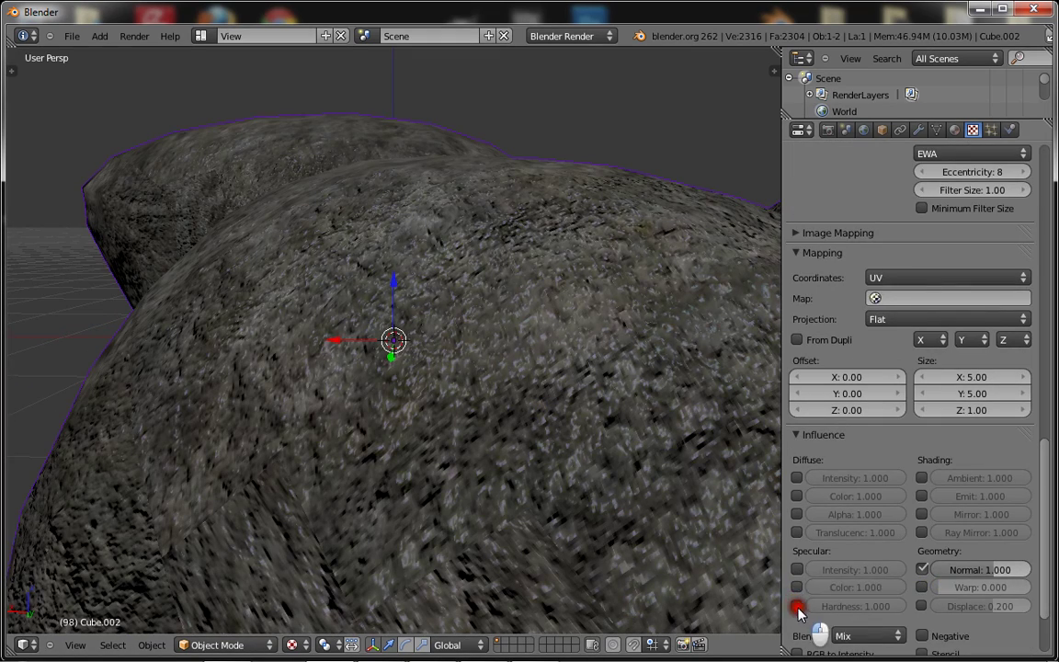
scroll(634, 465, down, 5)
middle_drag(633, 464, 599, 483)
scroll(565, 461, up, 1)
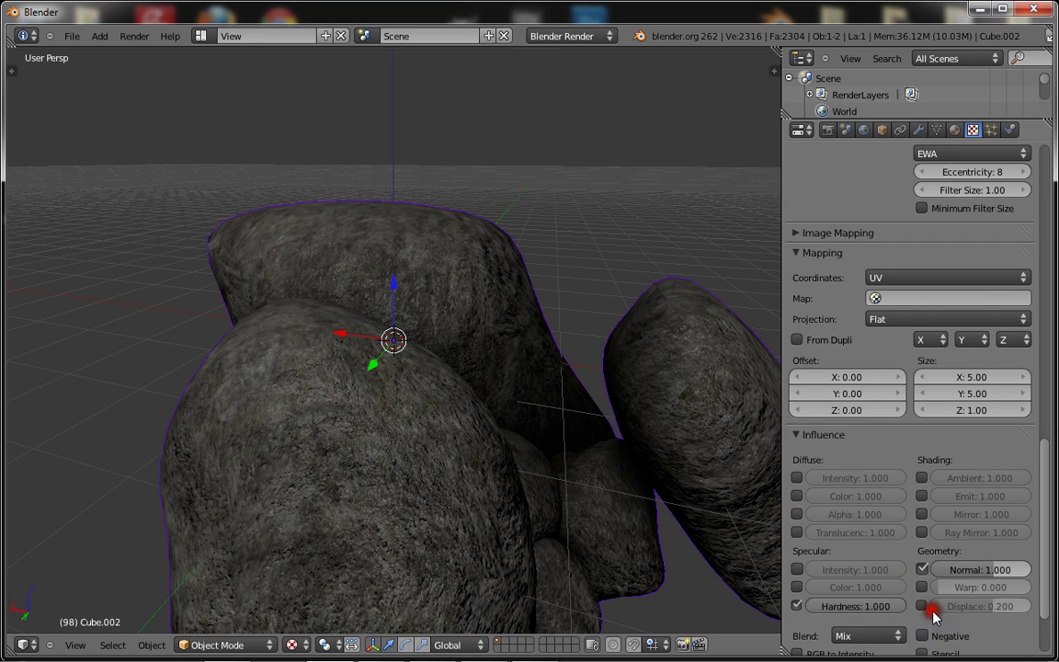
scroll(934, 616, down, 3)
scroll(439, 430, down, 5)
scroll(406, 415, up, 5)
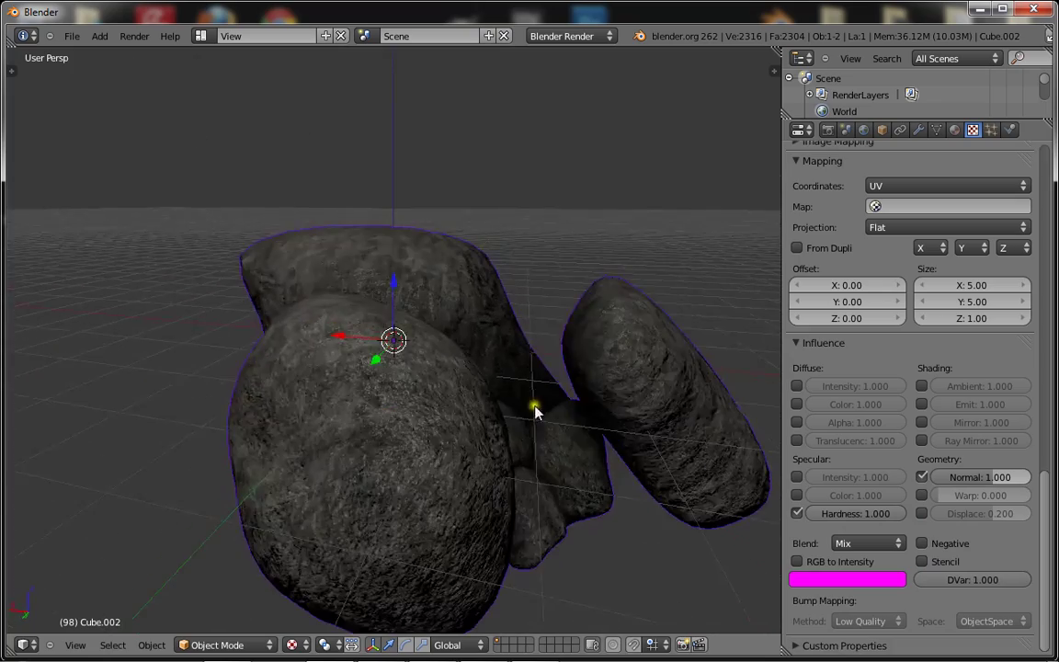
Step: Deselect everything and examine the textured rocks from several sides and distances
key(a)
scroll(412, 413, up, 3)
middle_drag(412, 413, 331, 409)
scroll(381, 426, down, 3)
scroll(342, 319, down, 5)
scroll(476, 421, up, 5)
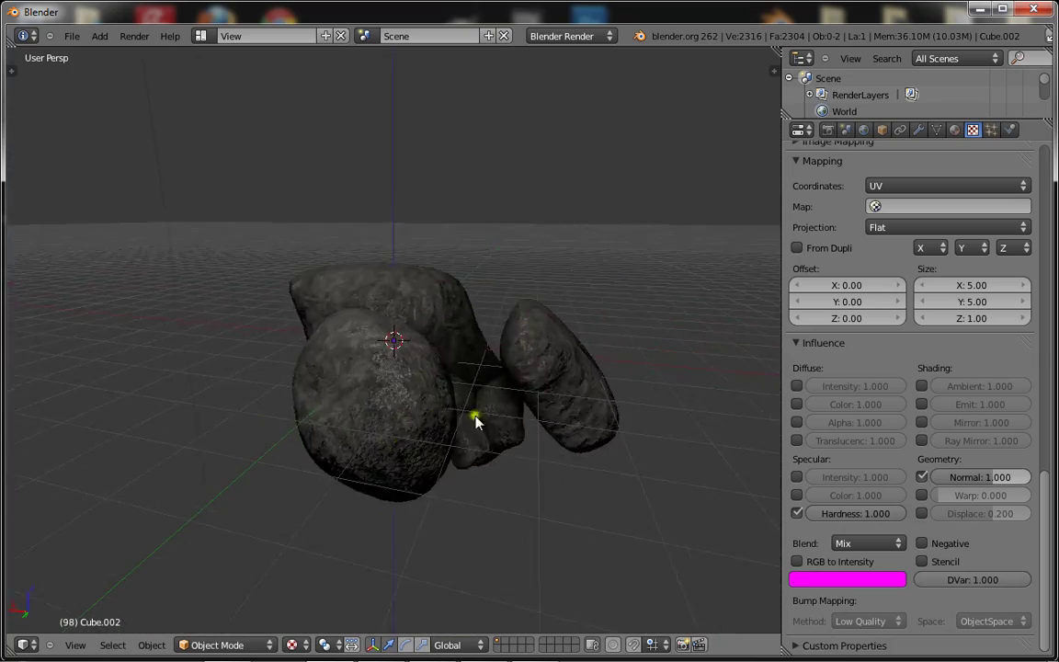
scroll(475, 421, up, 8)
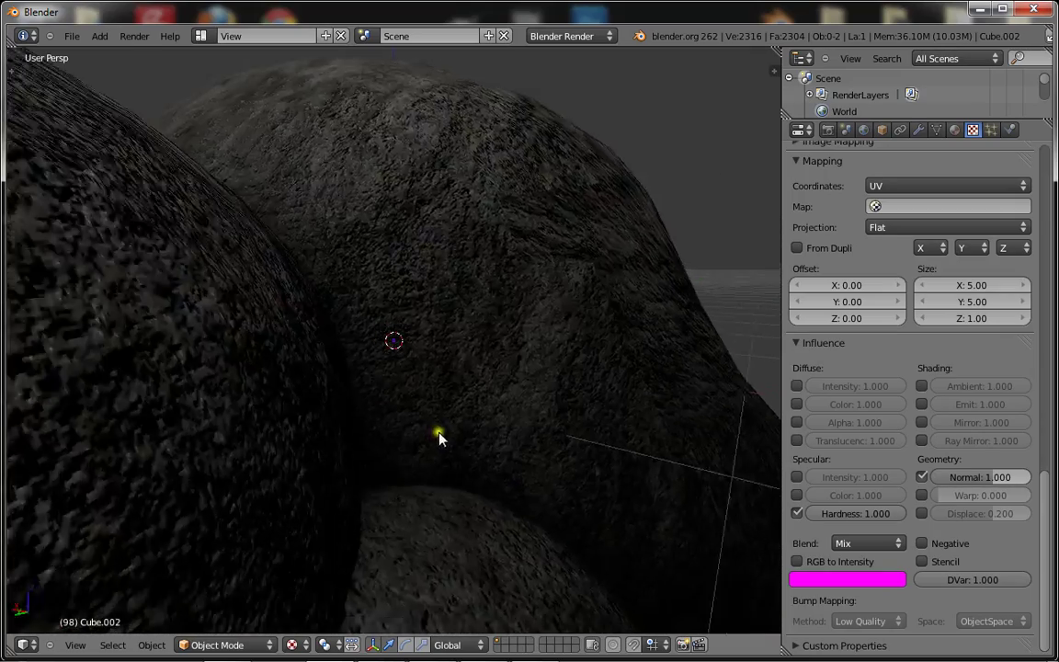
middle_drag(438, 432, 335, 430)
middle_drag(283, 313, 299, 451)
scroll(311, 365, down, 5)
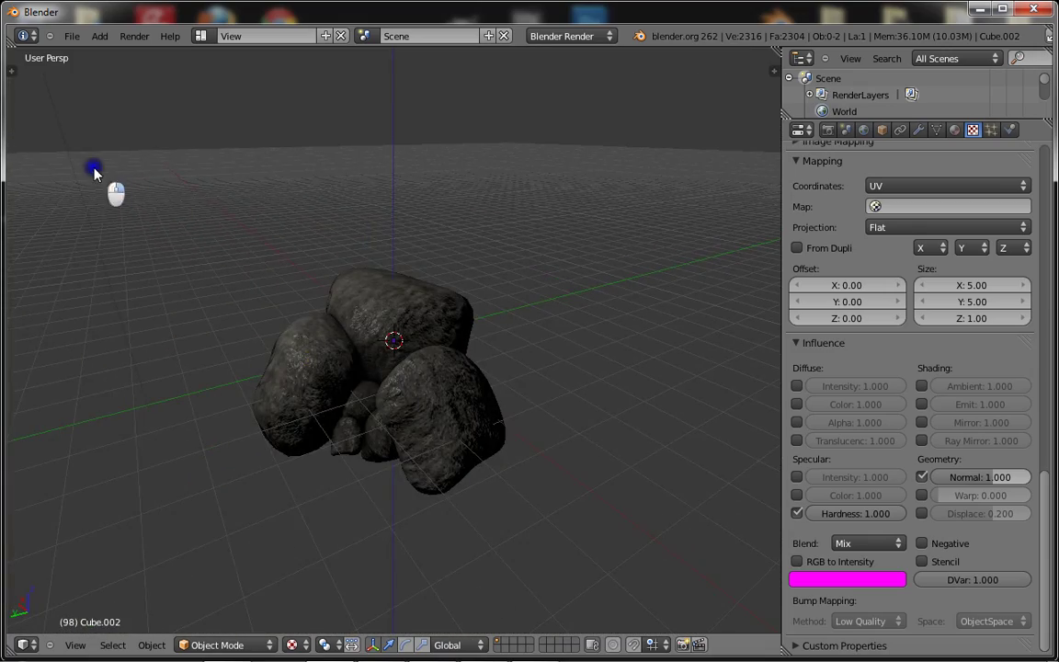
Step: Select the point lamp and move it down beside the rock pile, a short distance from the rocks
scroll(111, 179, down, 2)
right_click(236, 201)
drag(181, 194, 302, 191)
drag(351, 126, 355, 250)
mouse_move(341, 293)
mouse_down()
mouse_move(365, 336)
mouse_move(111, 353)
mouse_up()
scroll(366, 343, up, 8)
scroll(371, 383, down, 5)
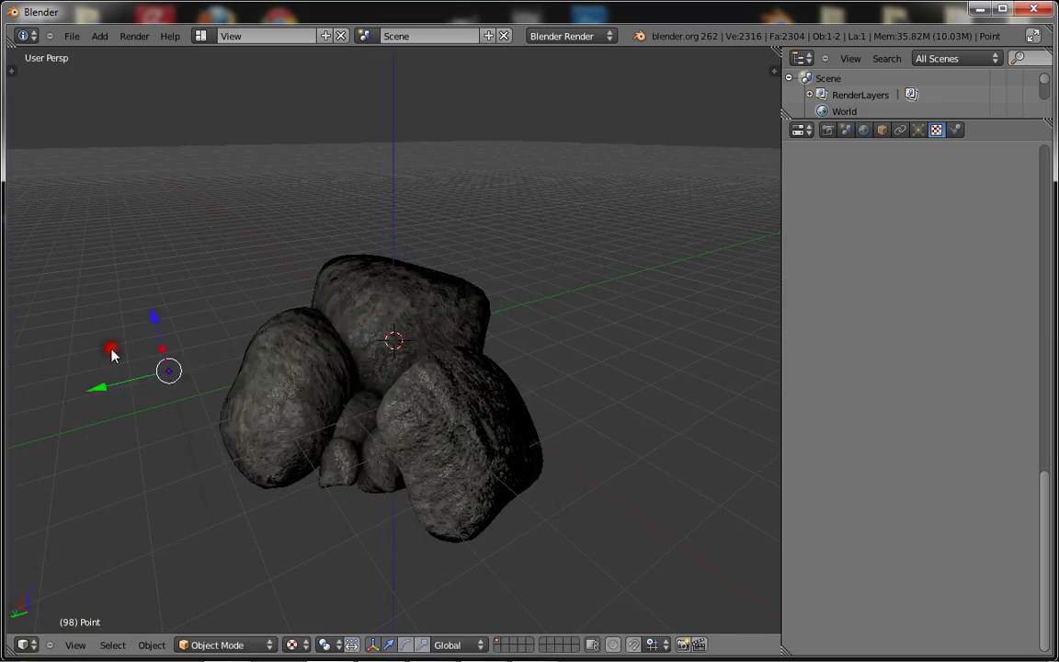
Step: Raise the point lamp vertically and view the lit rocks up close
scroll(138, 340, down, 5)
drag(321, 295, 314, 171)
scroll(364, 366, up, 5)
scroll(365, 366, up, 8)
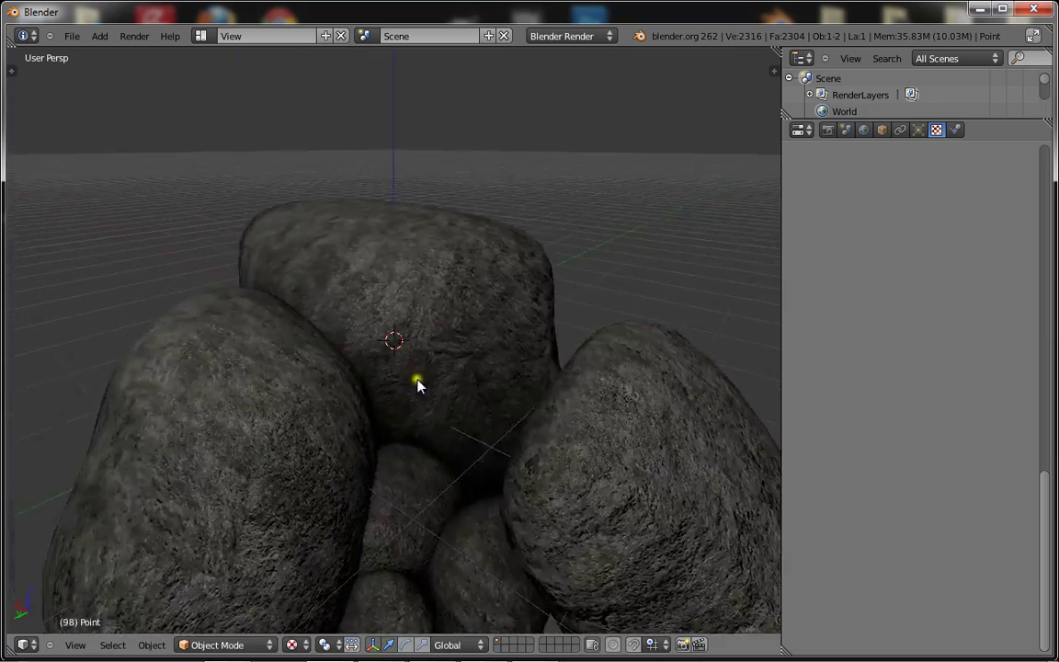
Step: Examine the rocks' surface detail under the moved lamp, both up close and as a group
scroll(316, 409, down, 4)
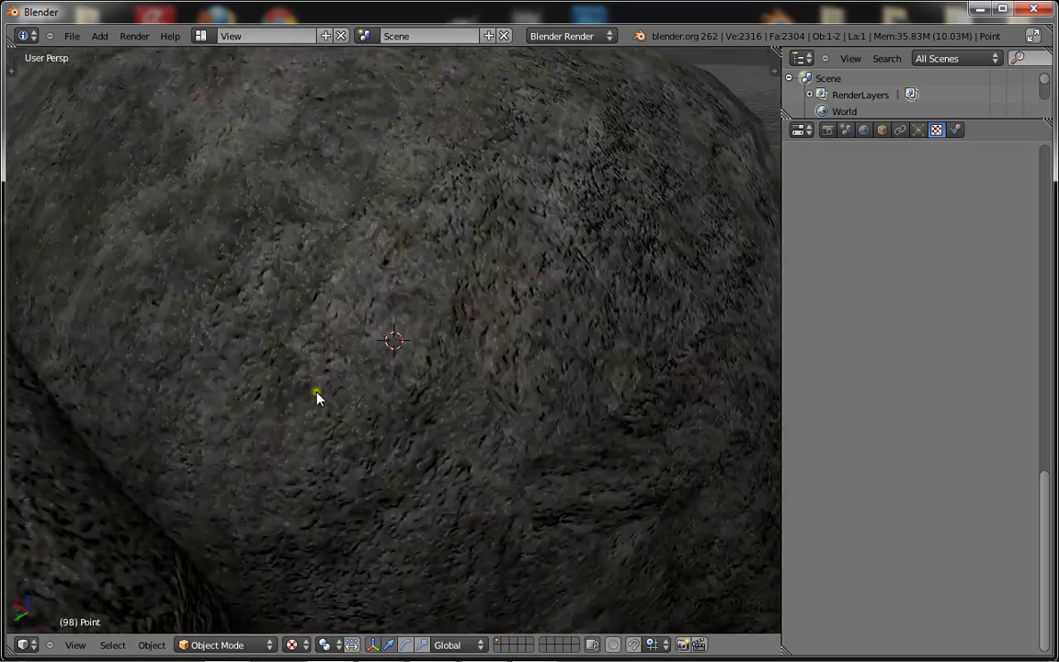
scroll(400, 409, up, 5)
scroll(387, 436, down, 7)
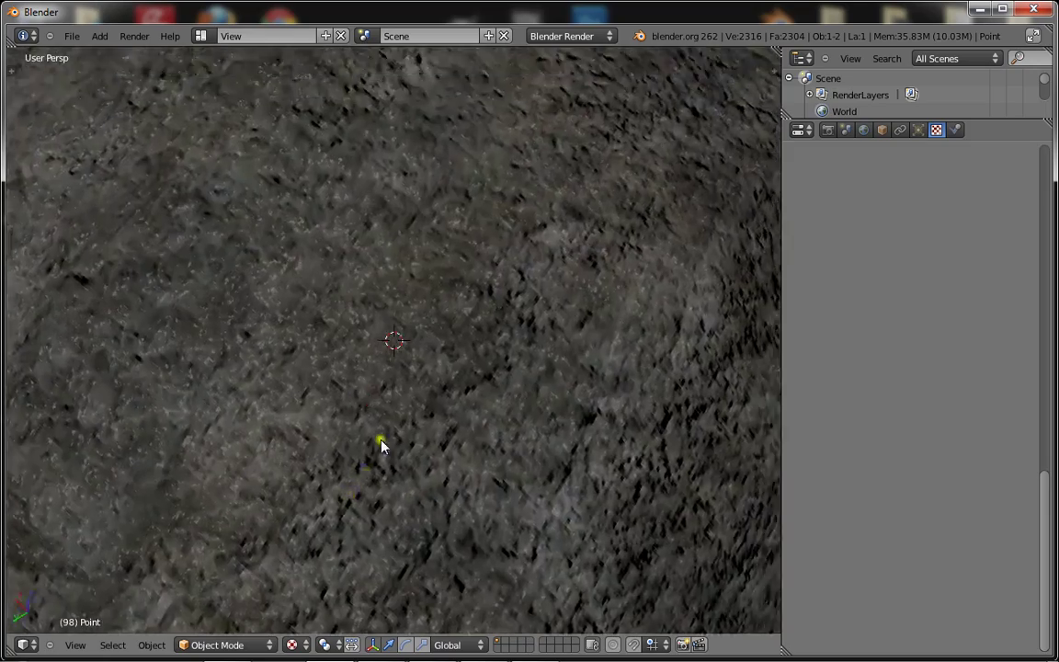
scroll(432, 328, down, 6)
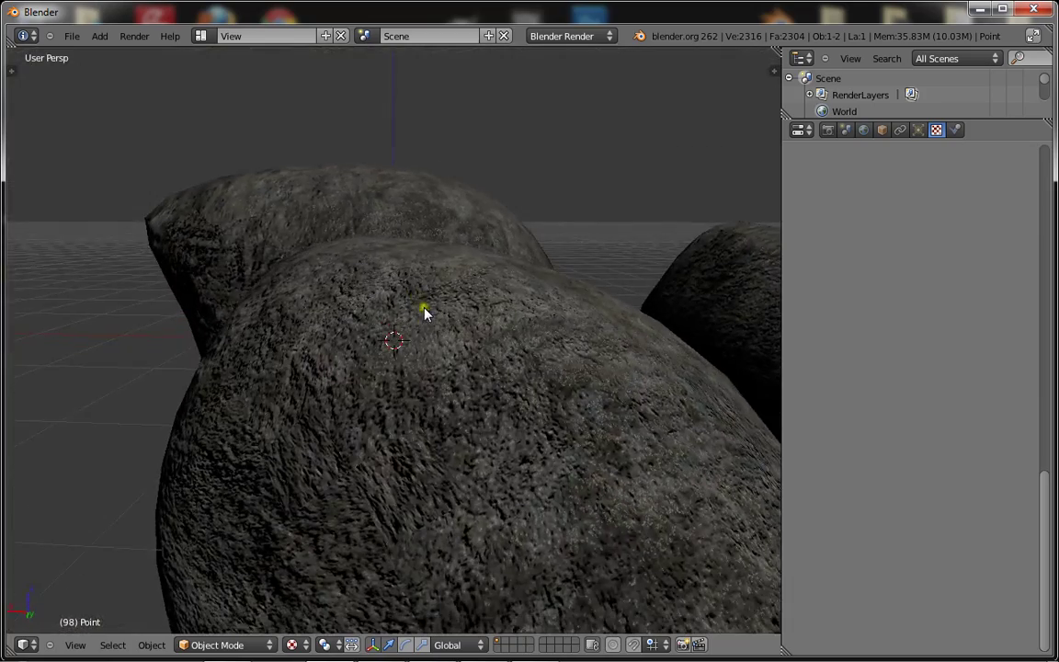
scroll(515, 306, up, 2)
scroll(492, 305, down, 4)
middle_drag(492, 305, 430, 313)
scroll(430, 312, down, 3)
scroll(427, 318, up, 5)
scroll(386, 340, up, 3)
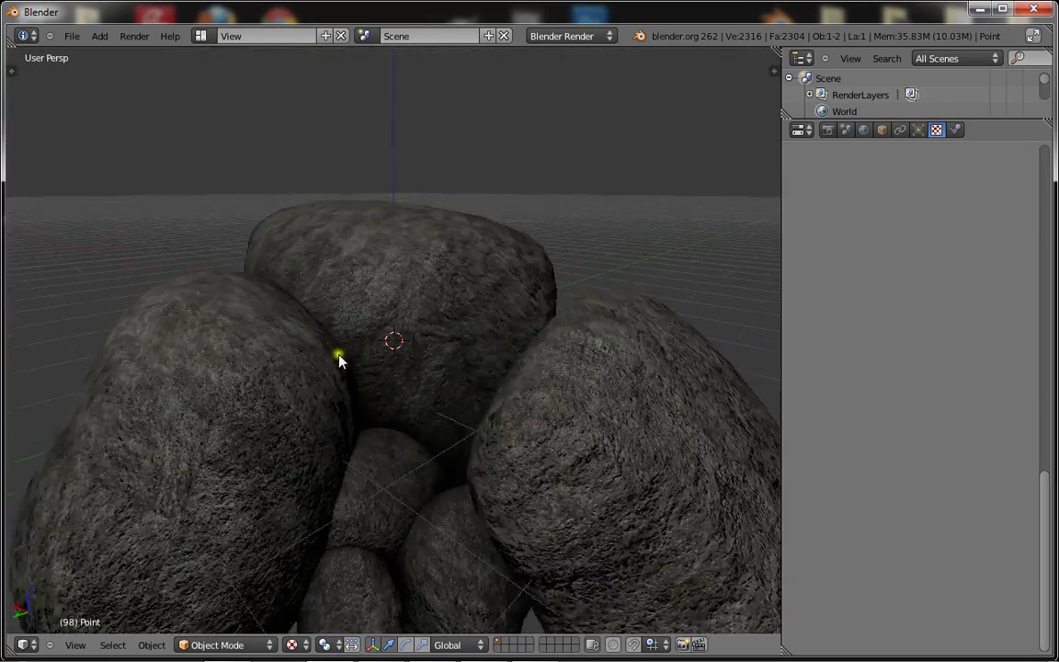